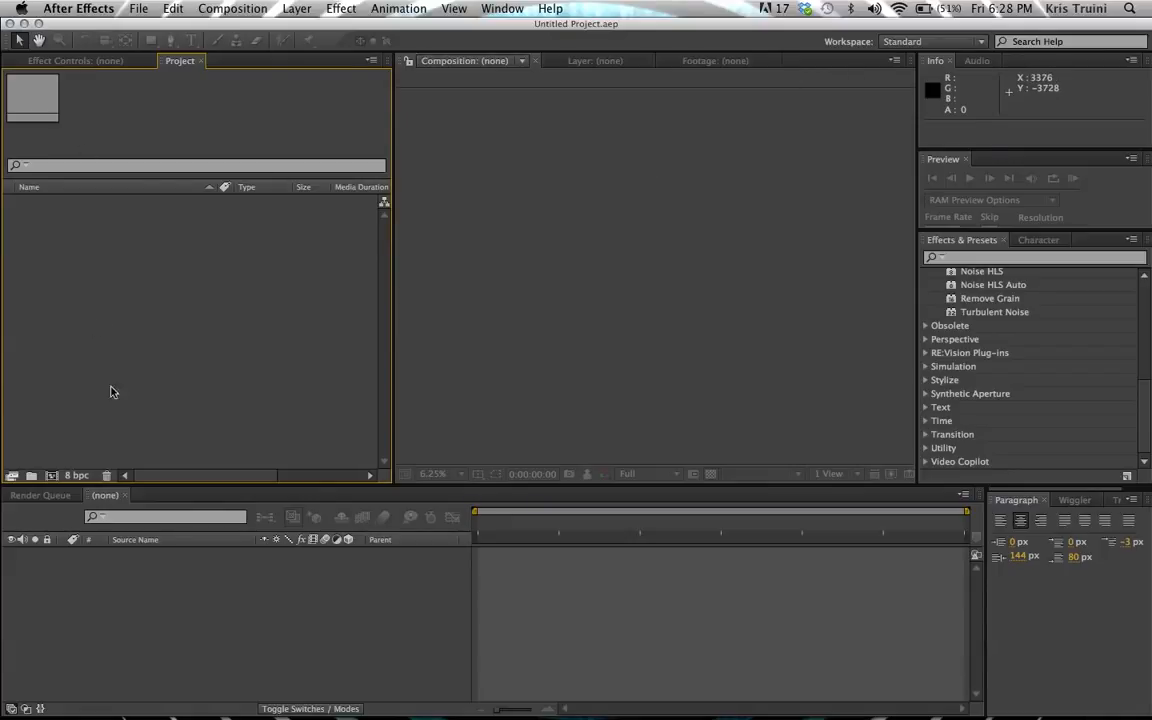
click(72, 60)
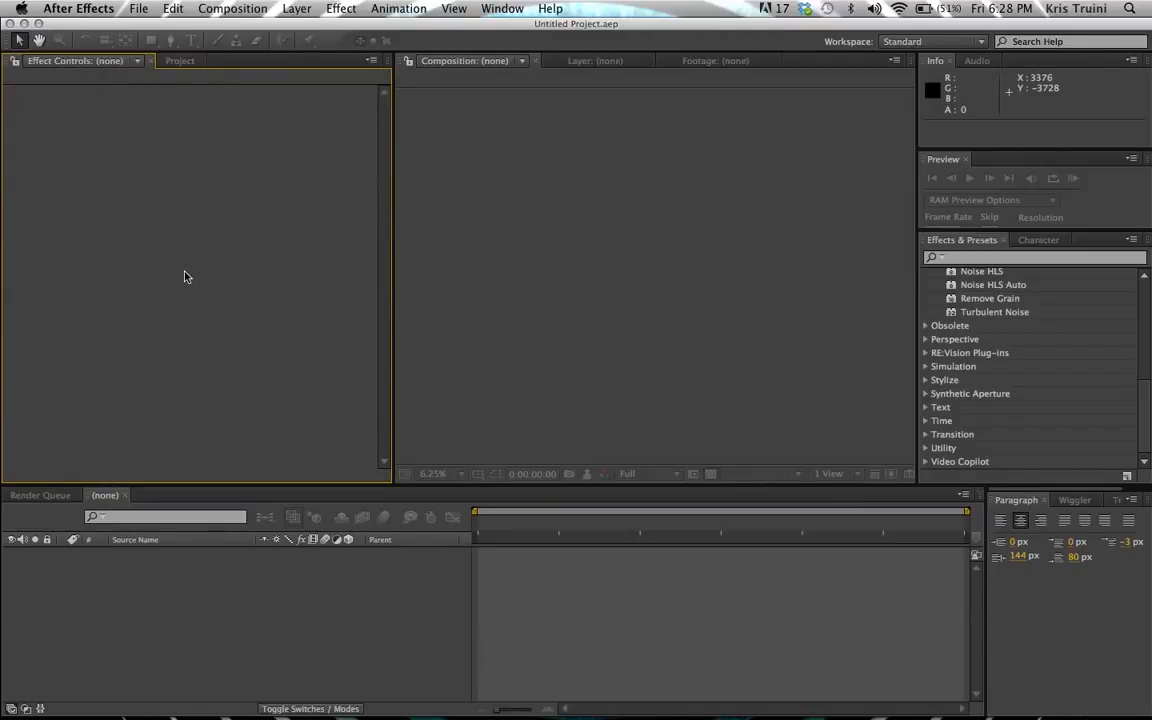
click(180, 60)
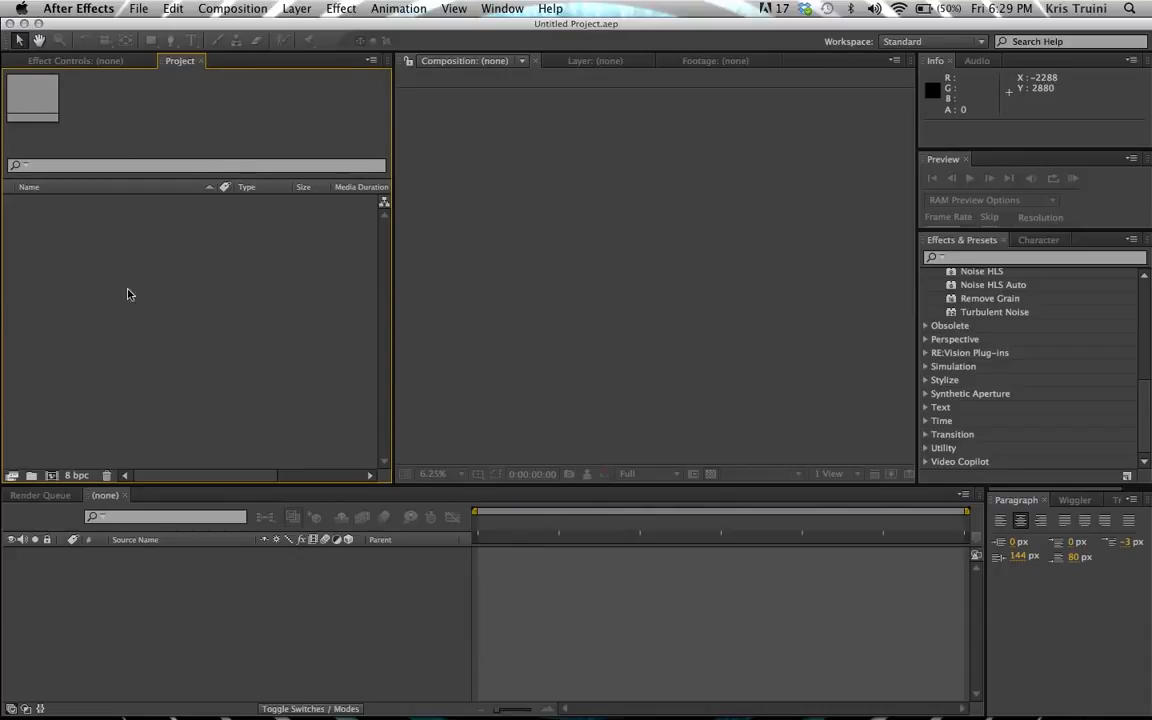
click(464, 130)
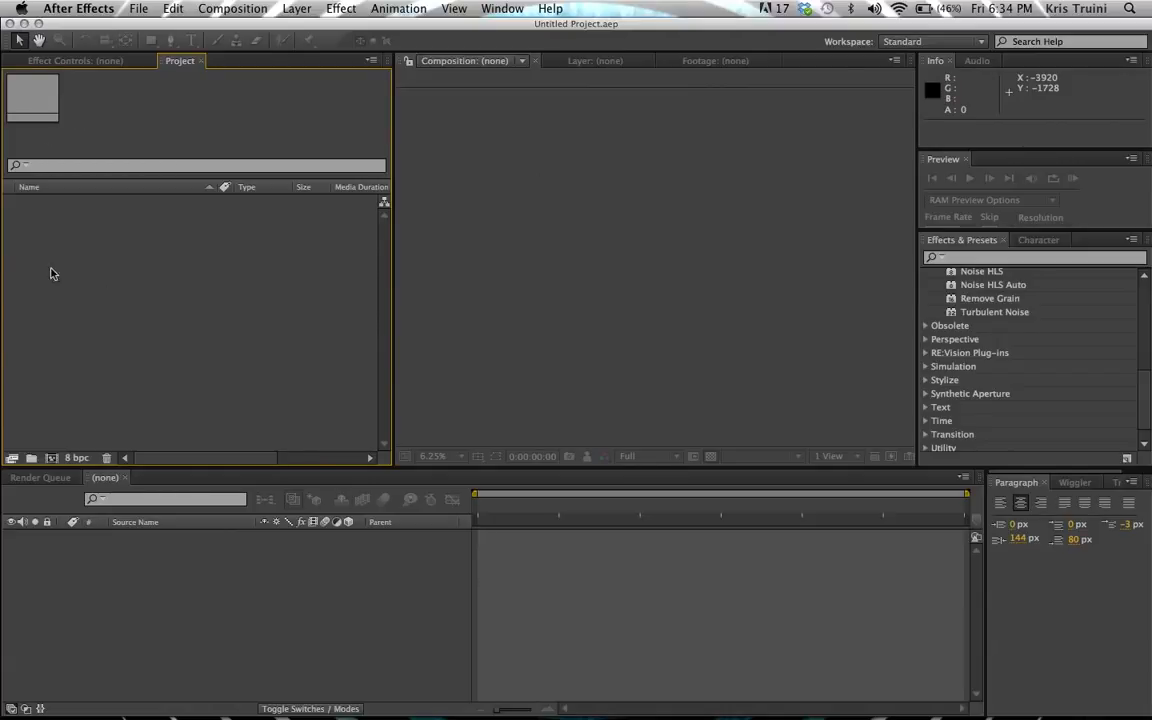
double_click(143, 249)
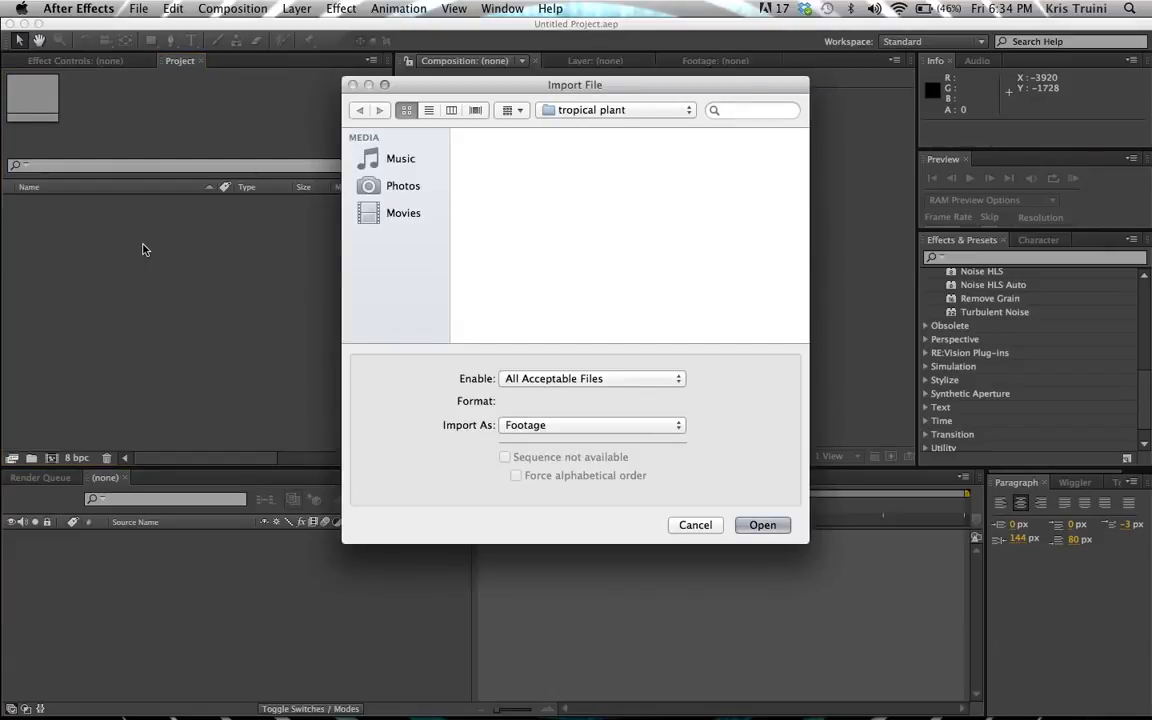
click(352, 85)
click(133, 10)
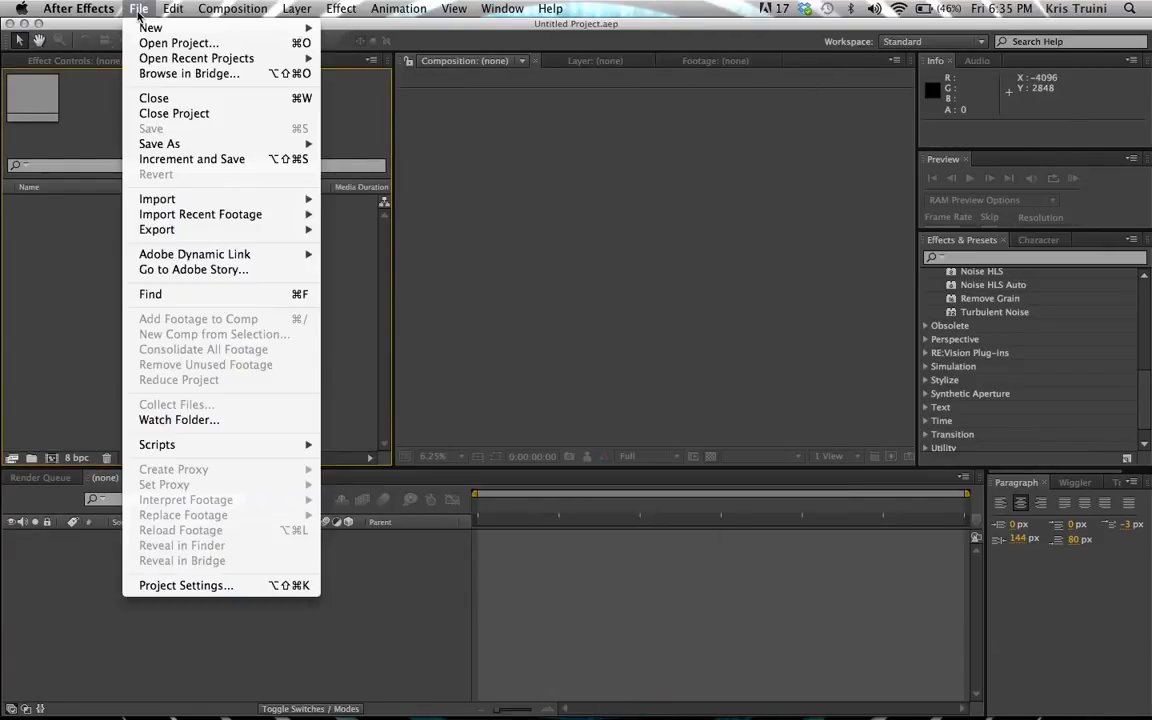
mouse_move(182, 202)
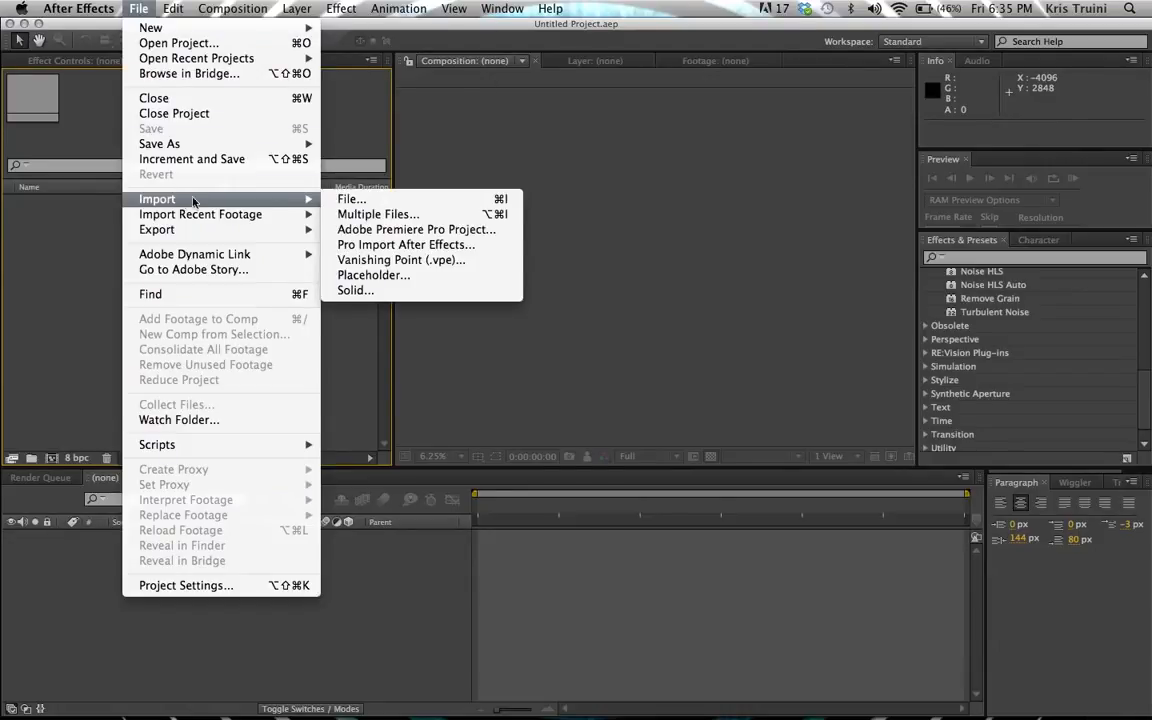
click(386, 200)
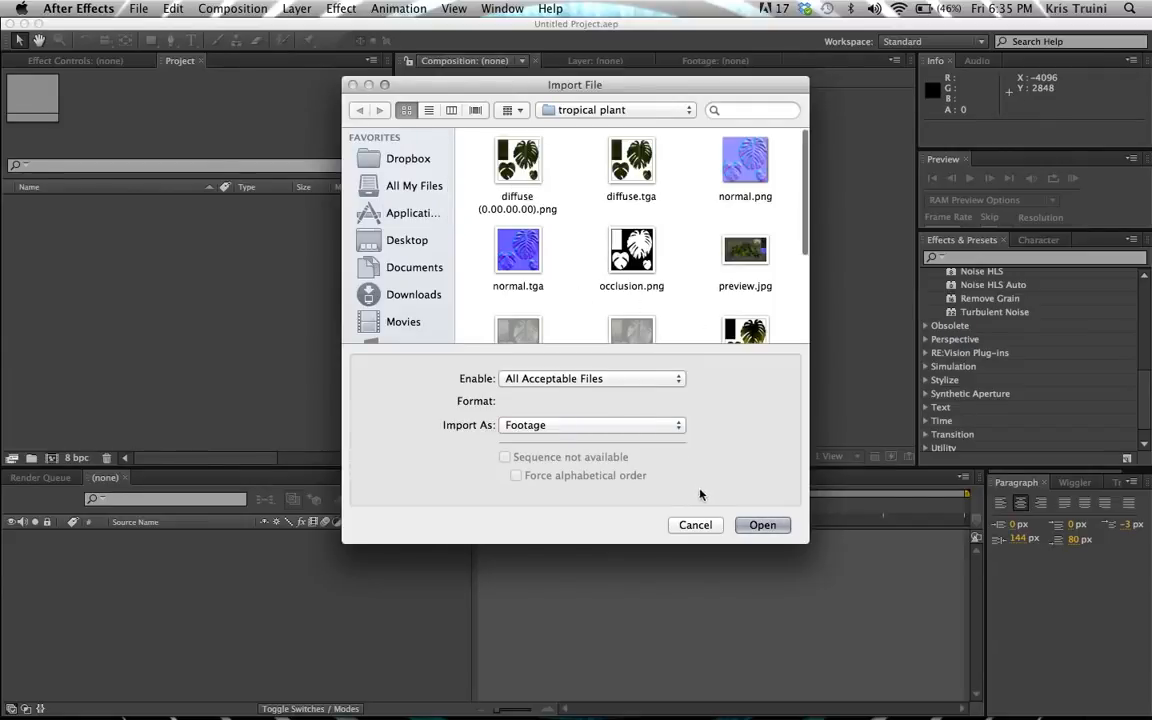
click(693, 527)
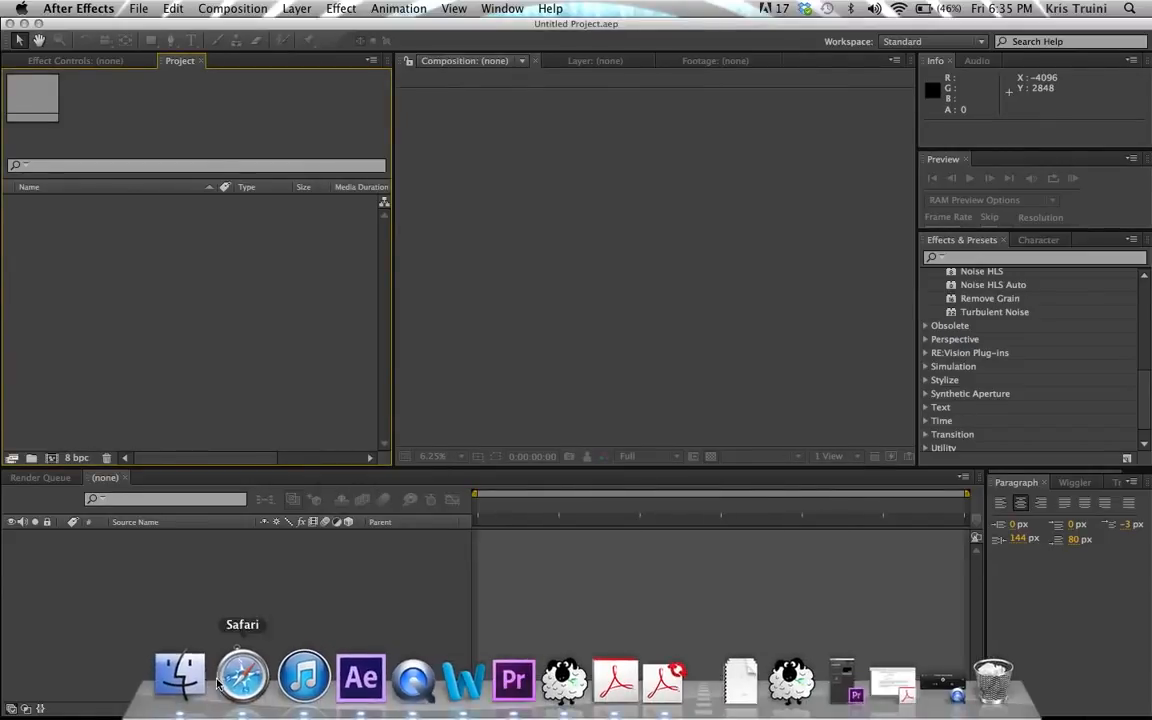
Step: Switch to Finder and import MVI_0773.MOV from the Desktop's untitled folder into the After Effects project
click(180, 680)
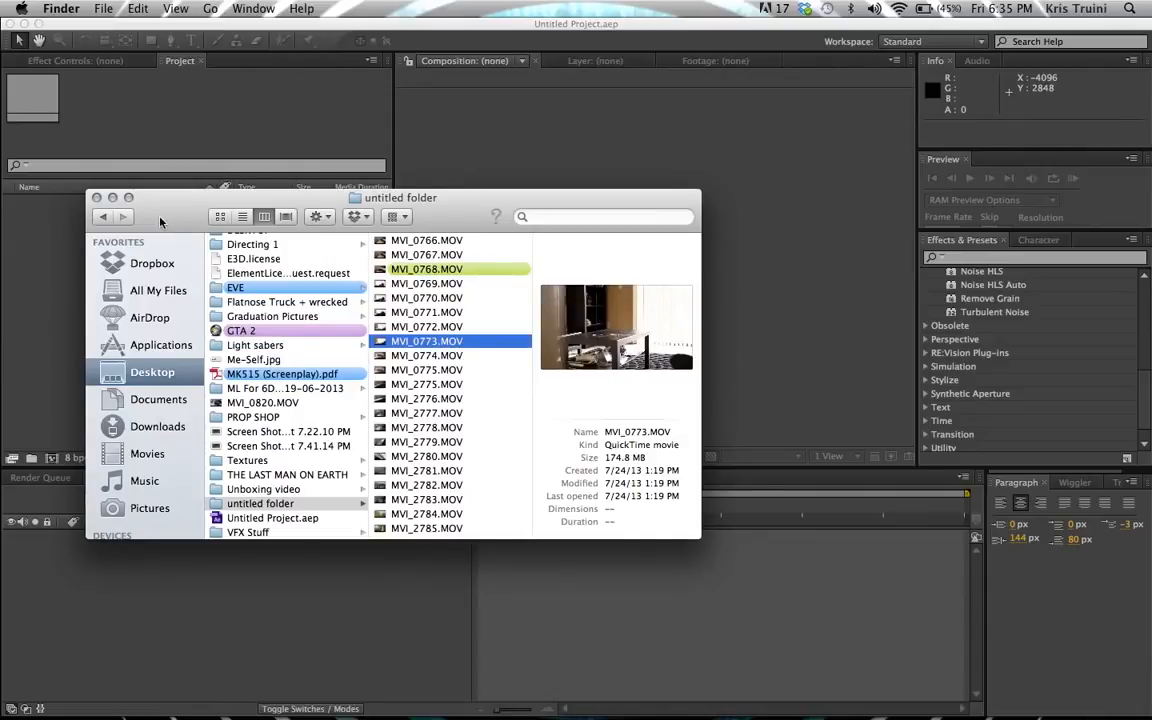
drag(160, 222, 514, 158)
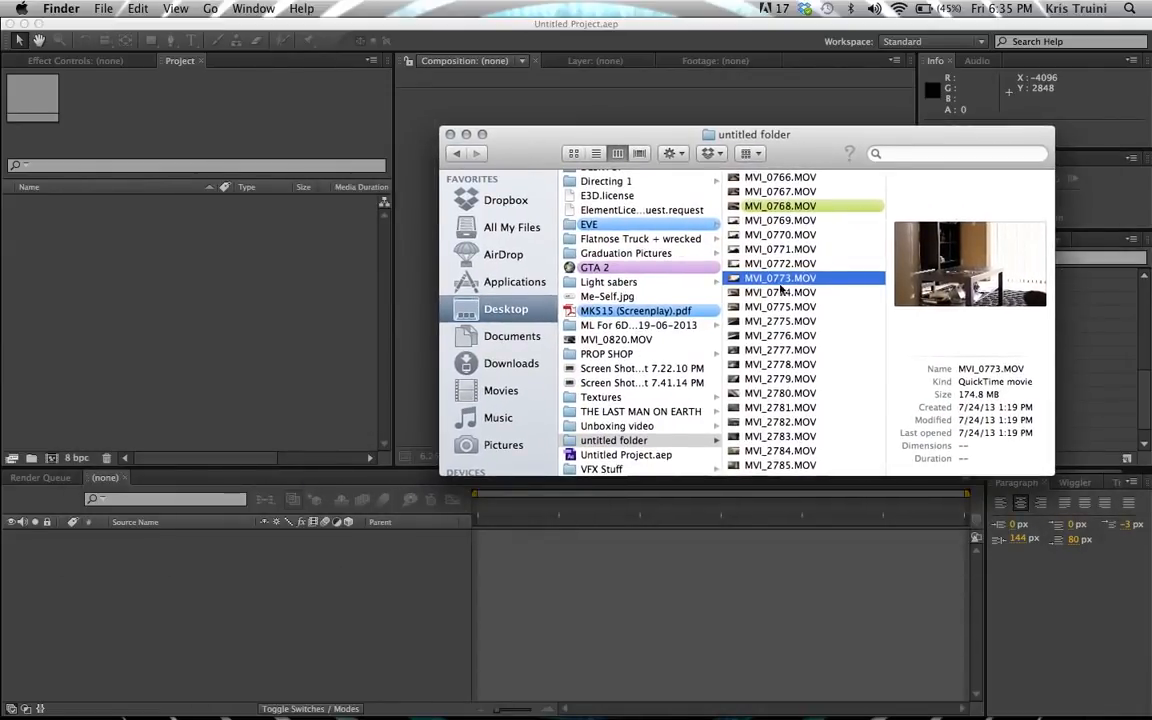
drag(781, 280, 114, 239)
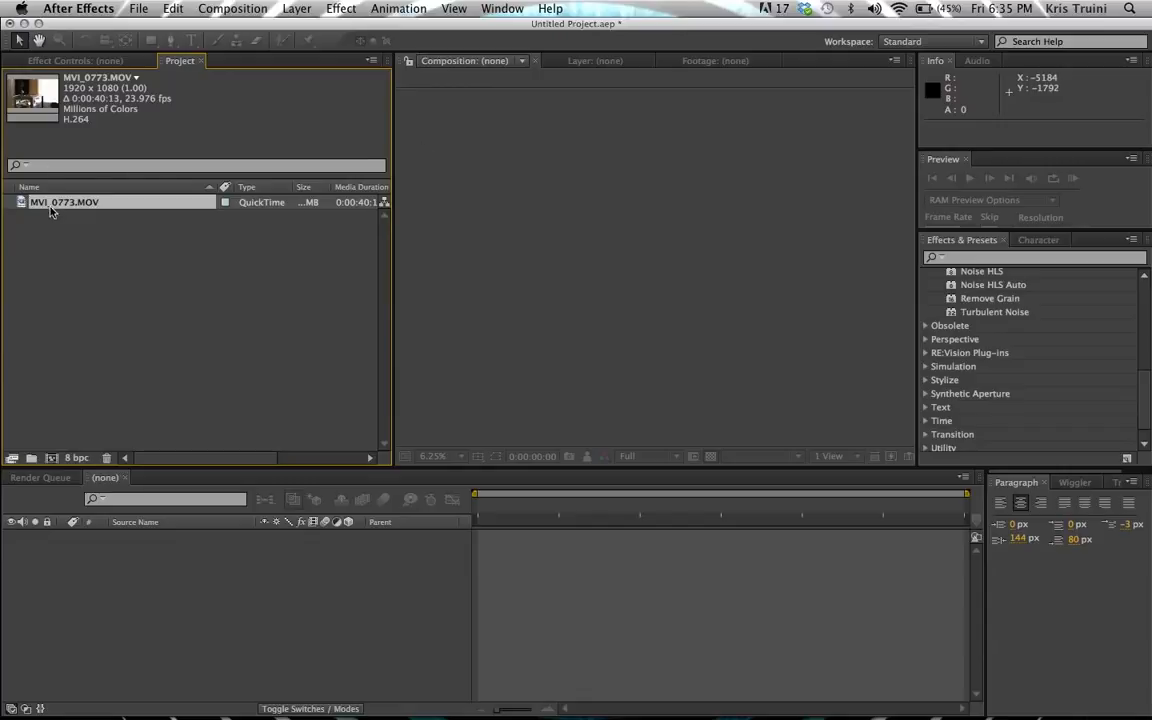
Step: Create a new composition from the MVI_0773.MOV footage
drag(55, 211, 50, 461)
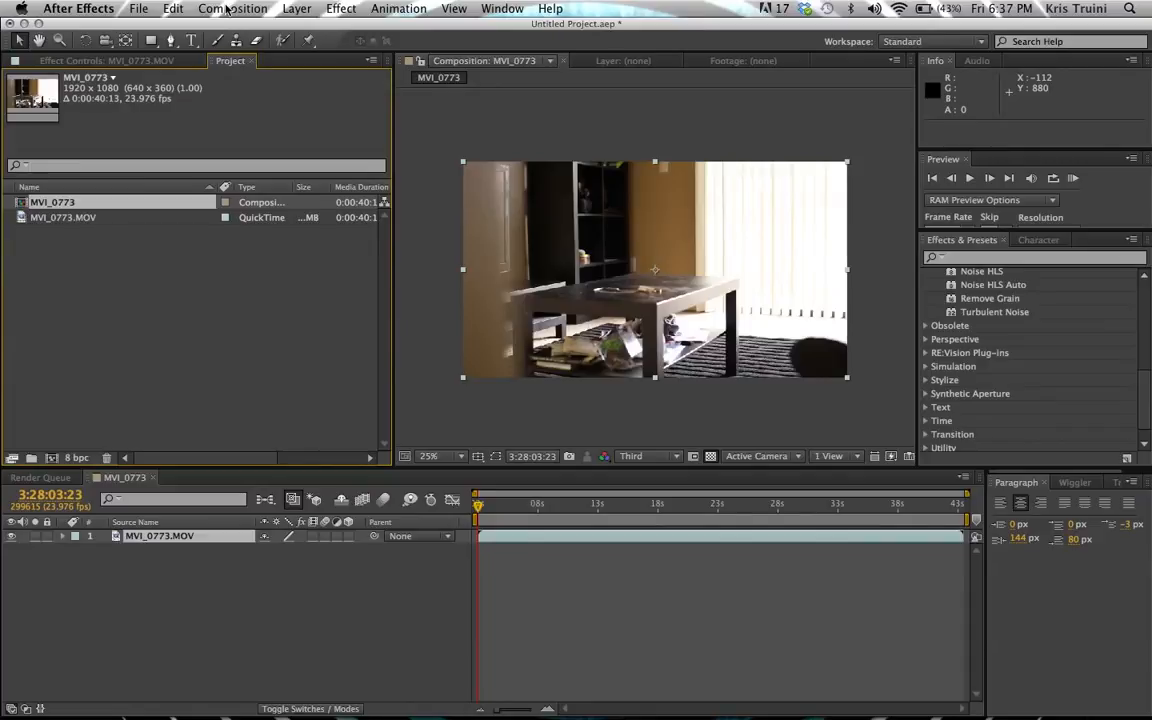
click(227, 9)
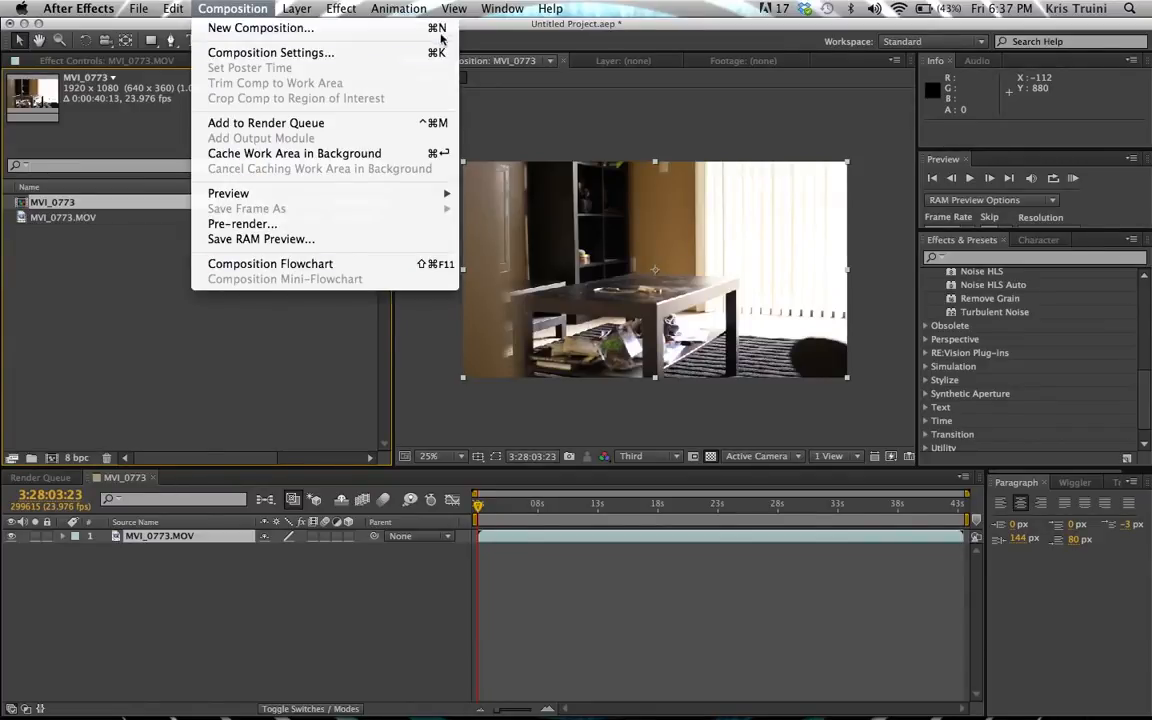
click(283, 36)
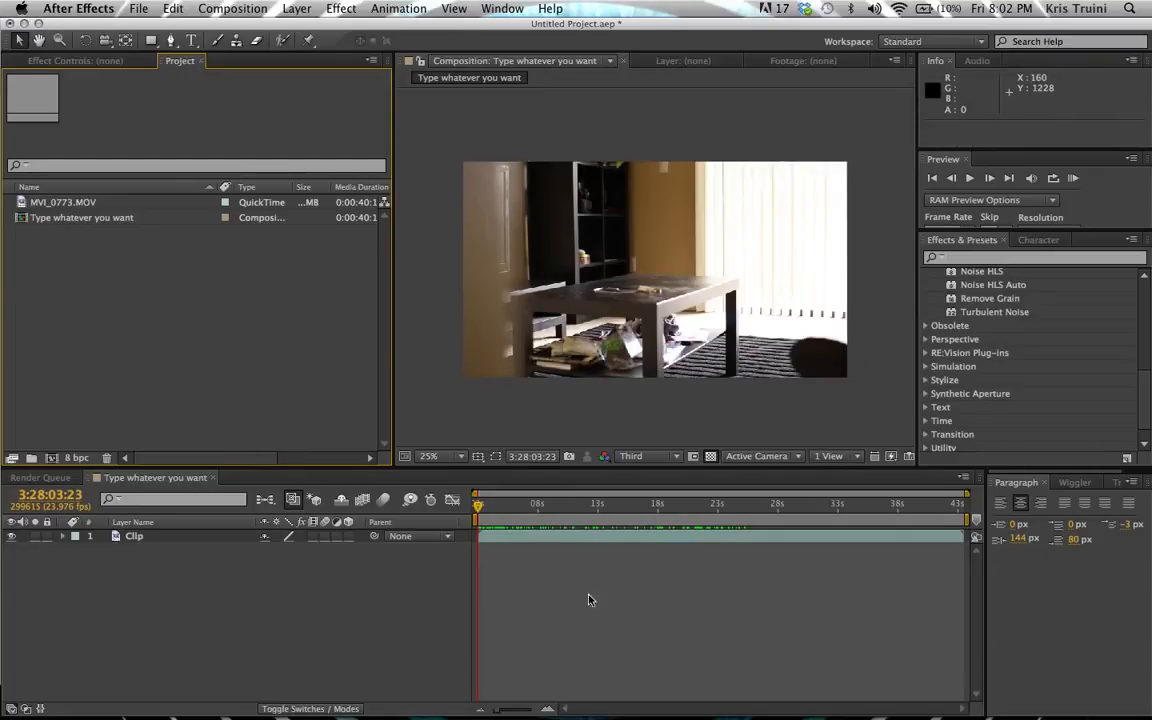
Step: Import Profile logo.jpg from the Images folder in Finder into the project and select it there
click(250, 675)
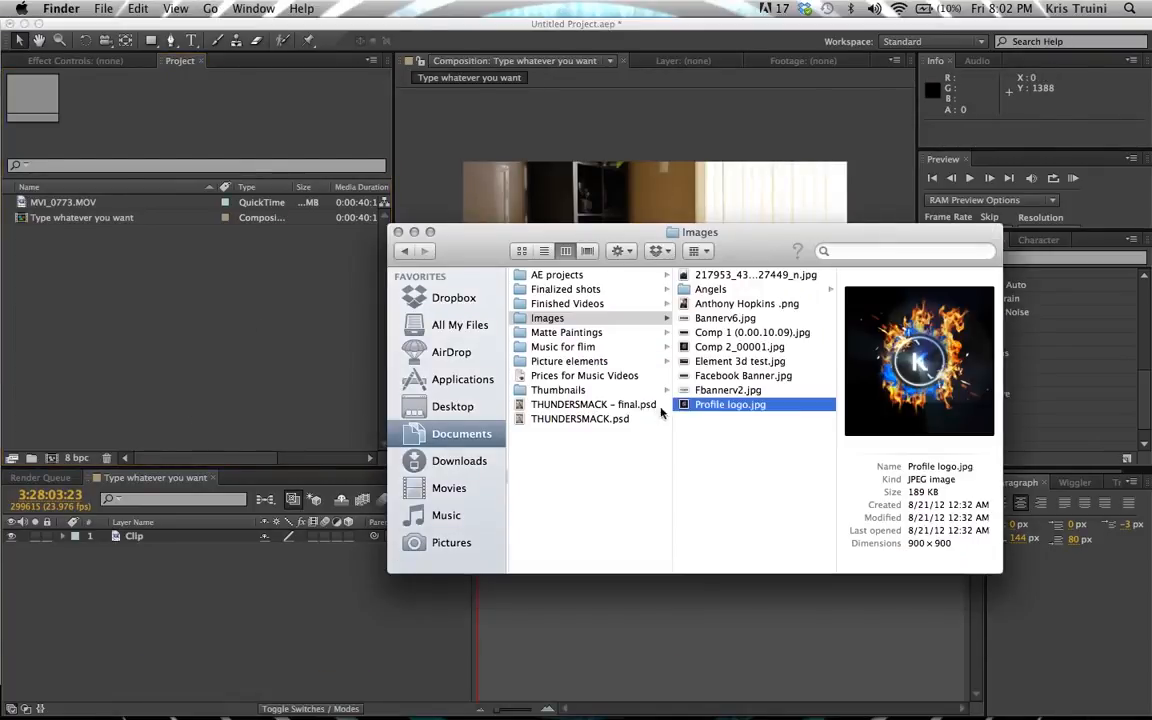
drag(721, 402, 33, 103)
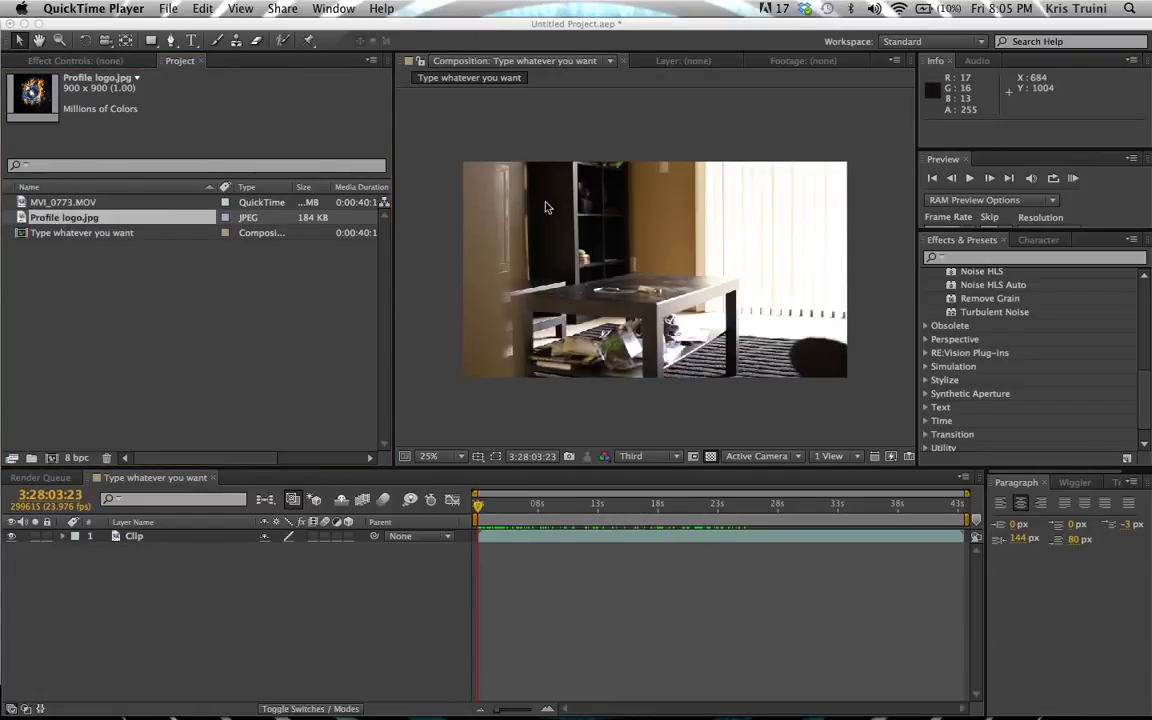
click(70, 217)
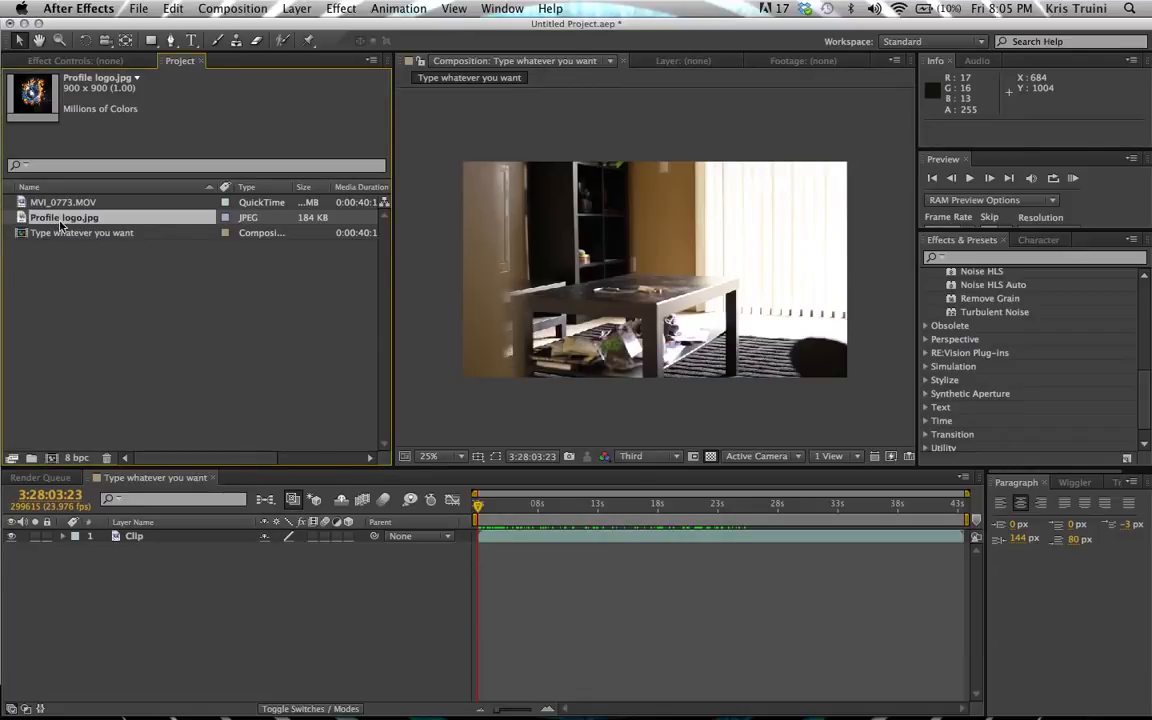
Step: Try placing Profile logo.jpg in the lower-right area of the composition frame, and delete the layer
drag(60, 225, 165, 300)
drag(75, 228, 765, 287)
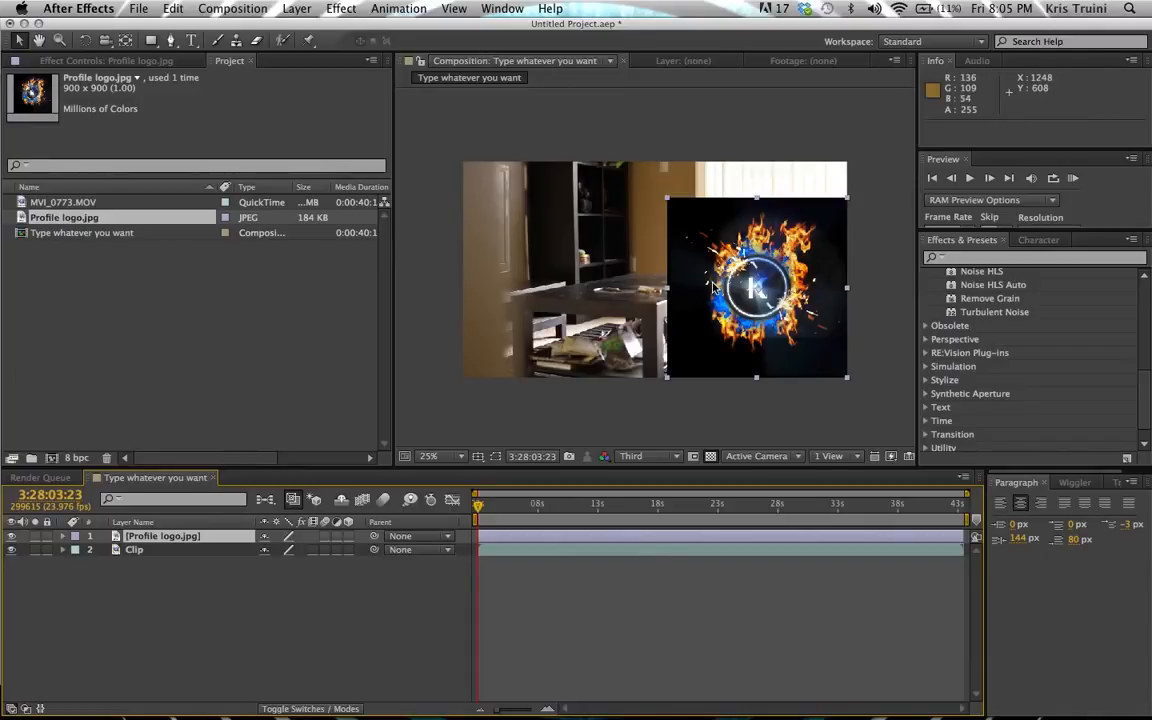
key(Delete)
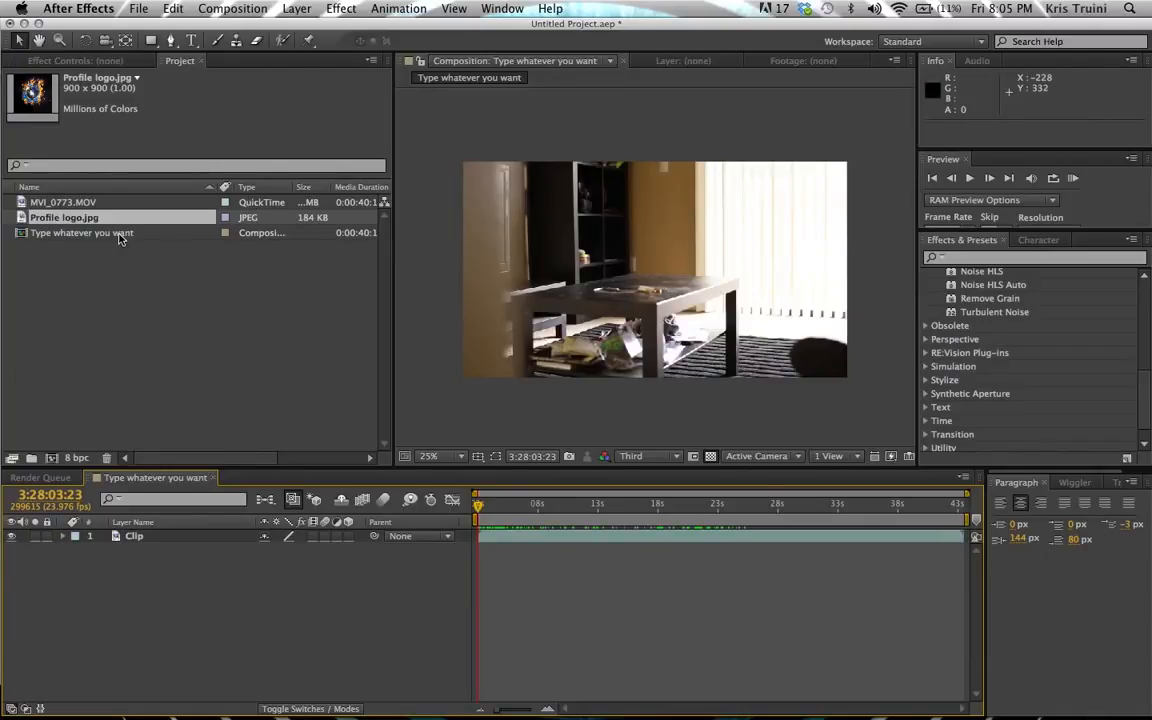
Step: Try stacking the Profile logo.jpg layer below and above the Clip layer, and delete it
drag(100, 217, 193, 547)
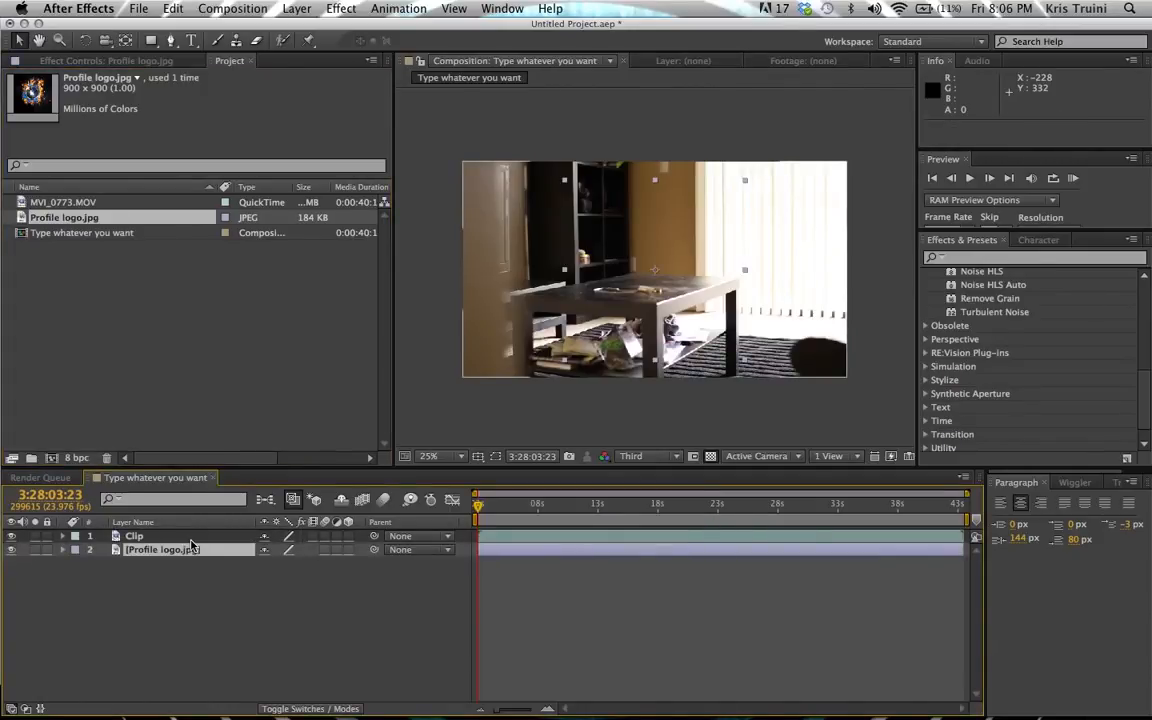
click(588, 240)
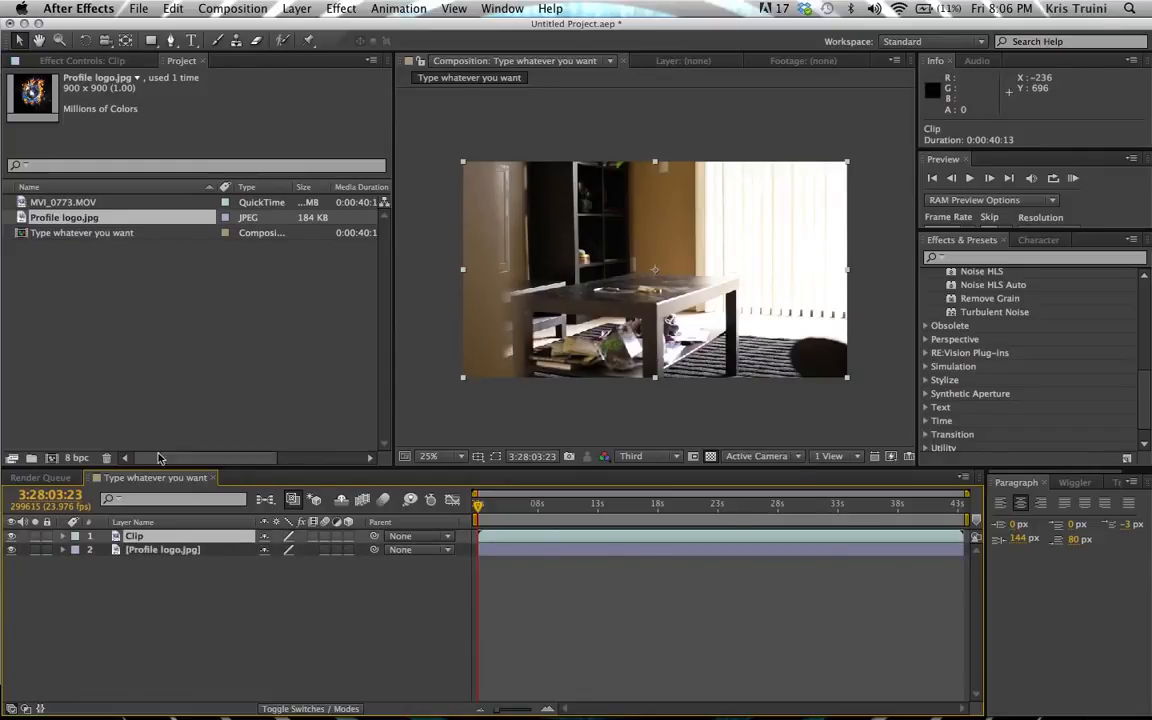
click(180, 558)
drag(180, 559, 181, 538)
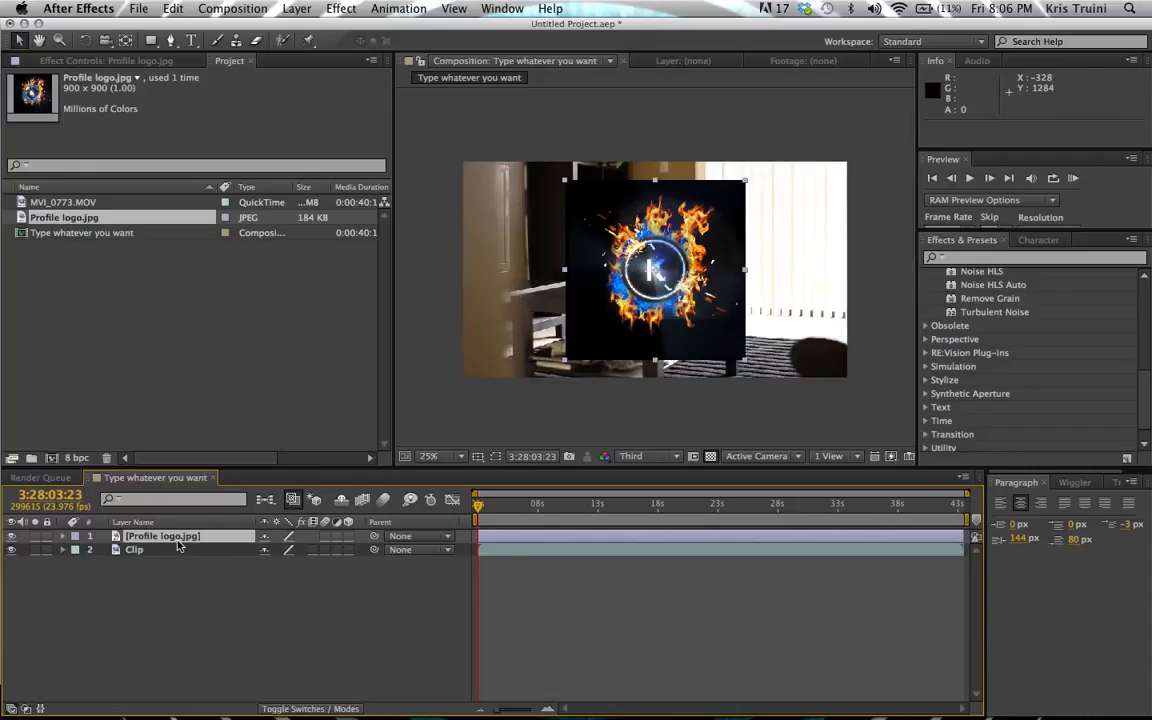
key(Delete)
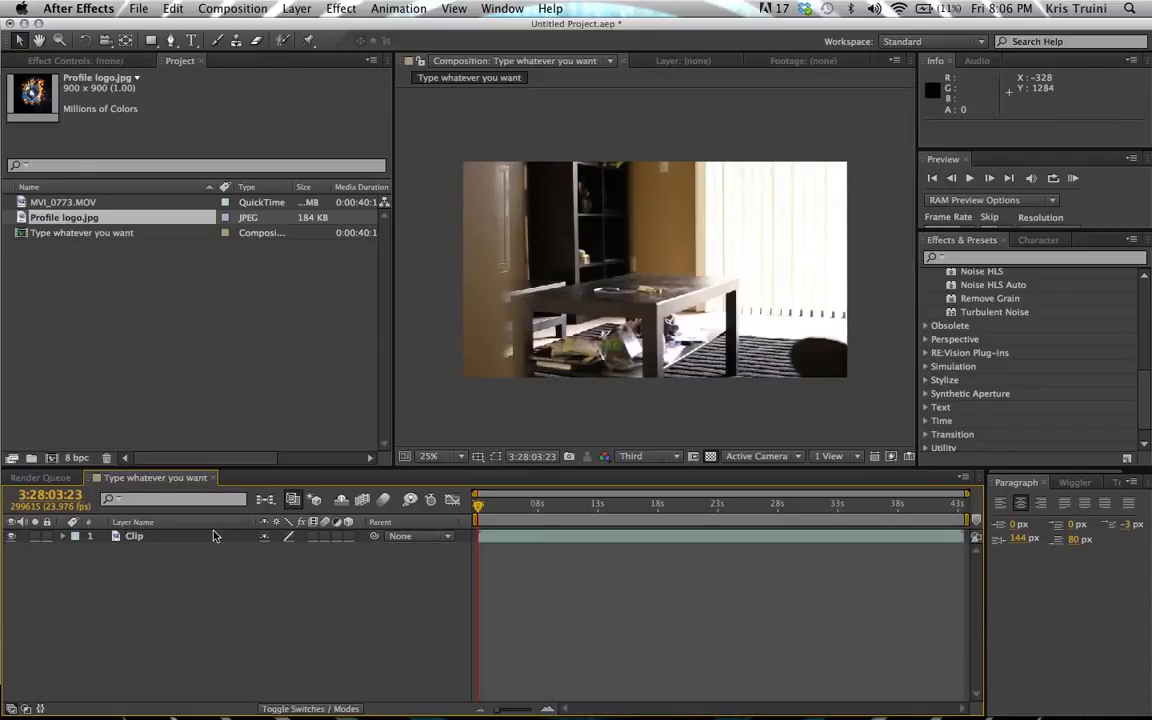
Step: Add Profile logo.jpg as a layer above Clip and align its start with the beginning of the composition
mouse_move(60, 220)
mouse_down()
mouse_move(184, 478)
mouse_move(197, 572)
mouse_move(204, 537)
mouse_move(386, 525)
mouse_move(576, 535)
mouse_move(430, 360)
mouse_move(650, 340)
mouse_move(586, 250)
mouse_move(617, 255)
mouse_move(567, 280)
mouse_move(750, 330)
mouse_move(728, 262)
mouse_move(746, 288)
mouse_move(517, 290)
mouse_move(366, 542)
mouse_up()
drag(210, 552, 503, 565)
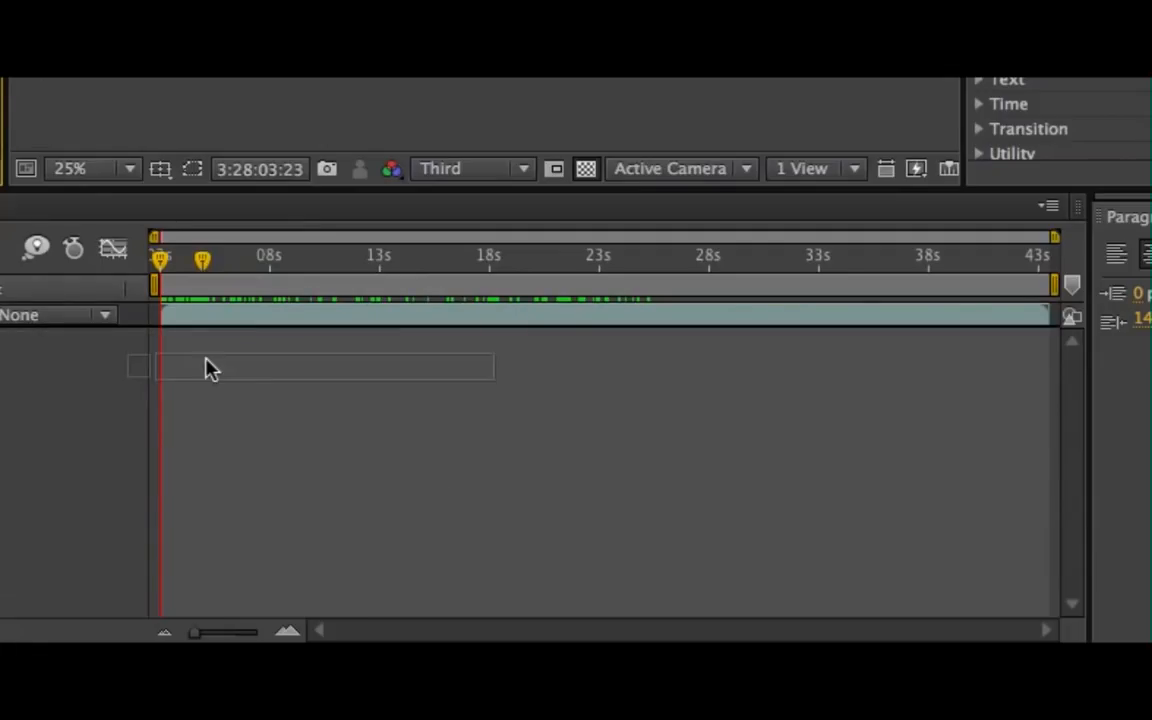
mouse_move(210, 368)
mouse_down()
mouse_move(193, 327)
mouse_move(211, 298)
mouse_move(207, 314)
mouse_move(268, 316)
mouse_move(216, 316)
mouse_move(563, 326)
mouse_move(270, 305)
mouse_up()
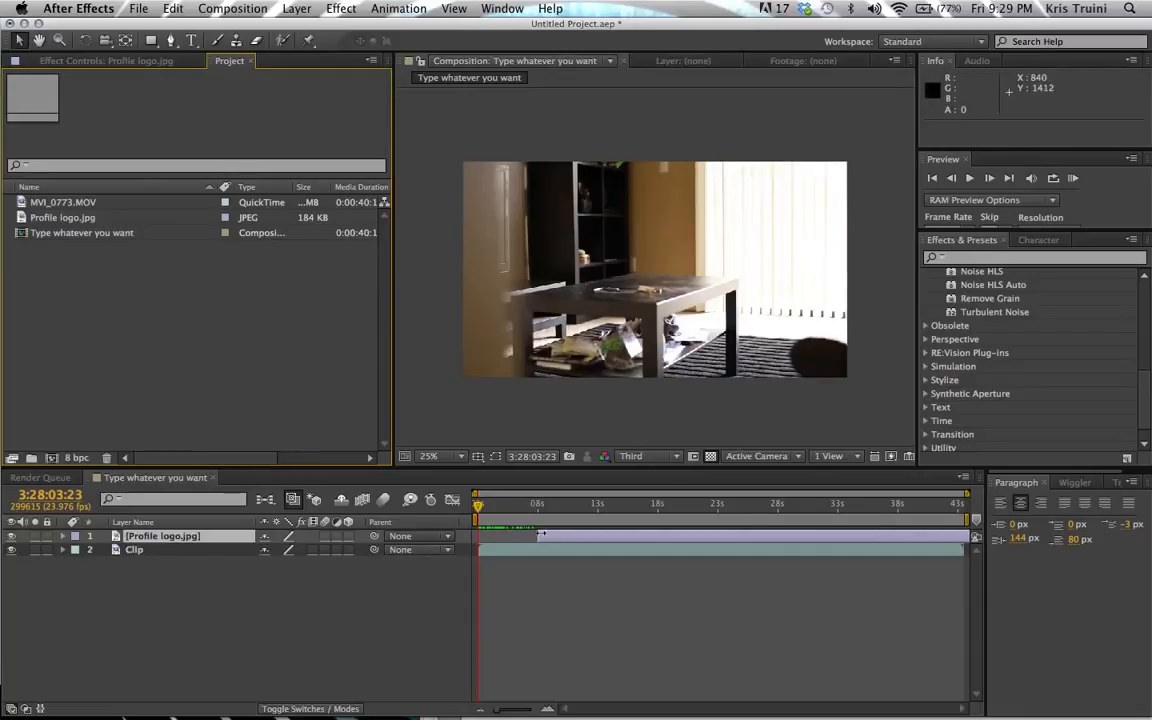
drag(541, 543, 508, 540)
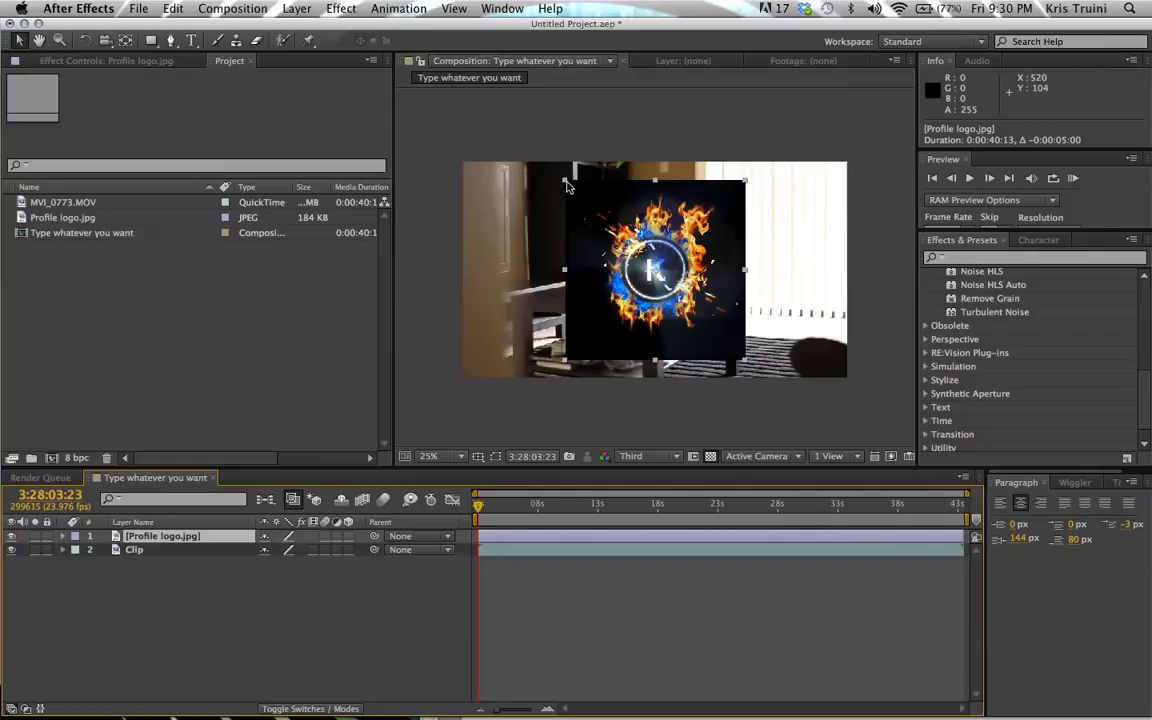
Step: Try shrinking the logo freehand from its upper-left corner in the composition frame, undoing each resize
drag(565, 183, 585, 206)
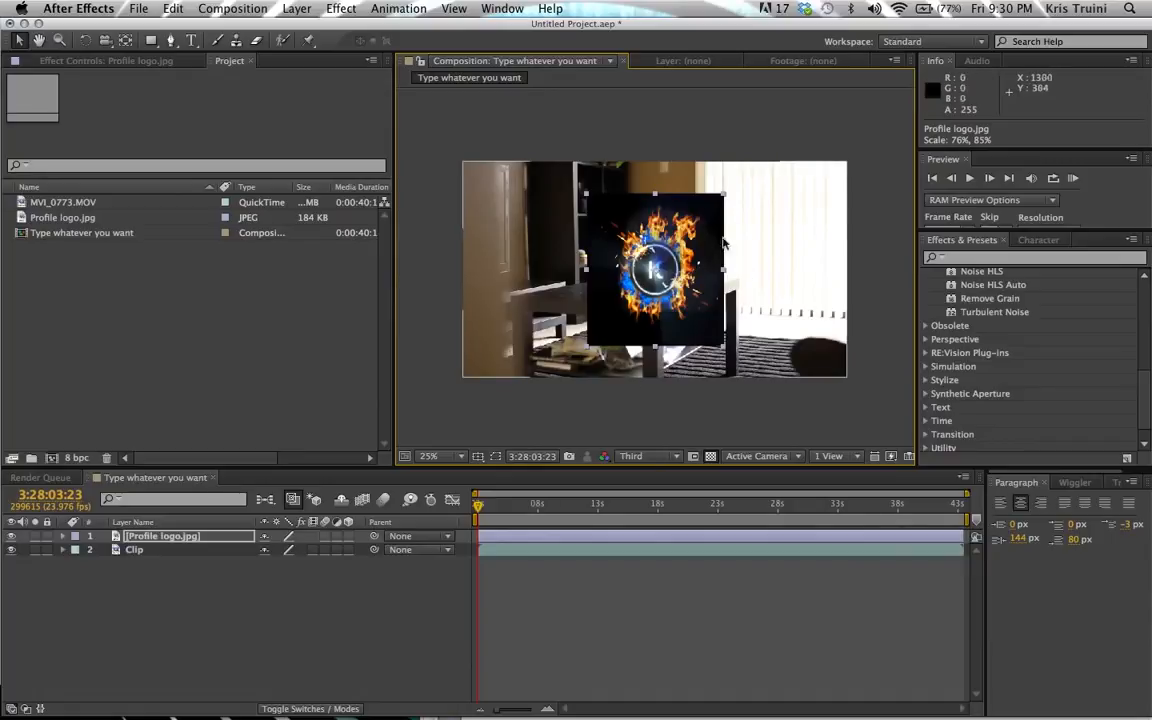
key(super+z)
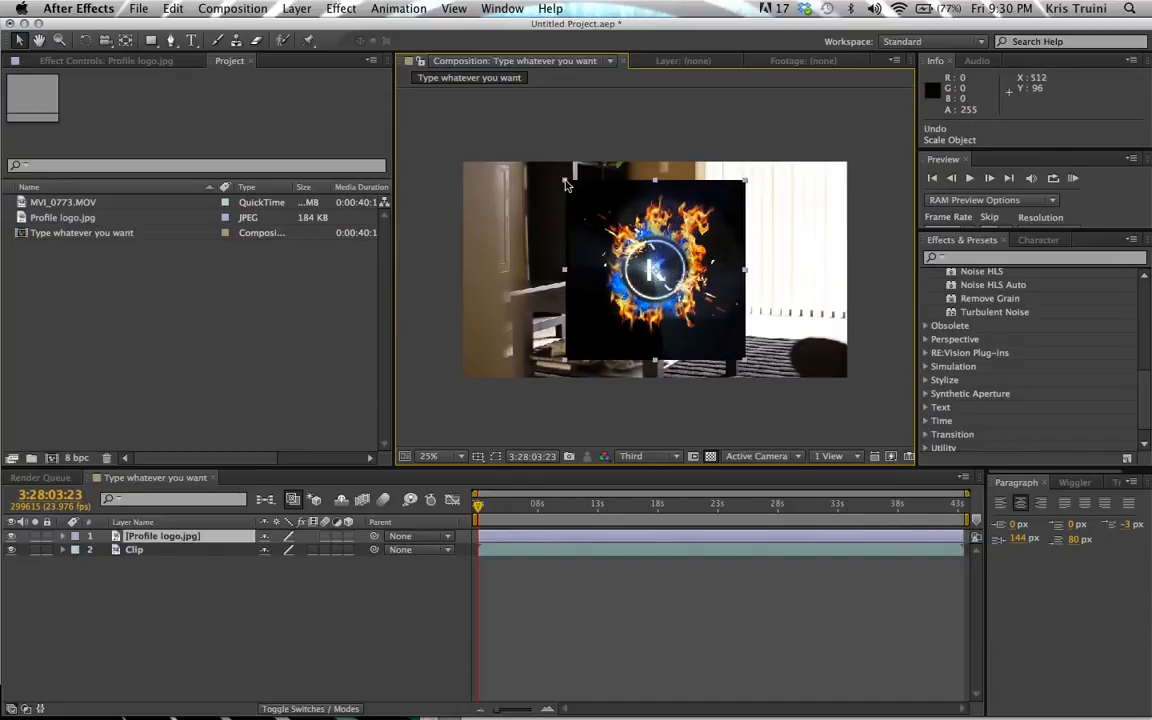
drag(565, 182, 635, 228)
key(super+z)
Step: Scale the Profile logo.jpg layer uniformly to 34% using its Scale property
key(s)
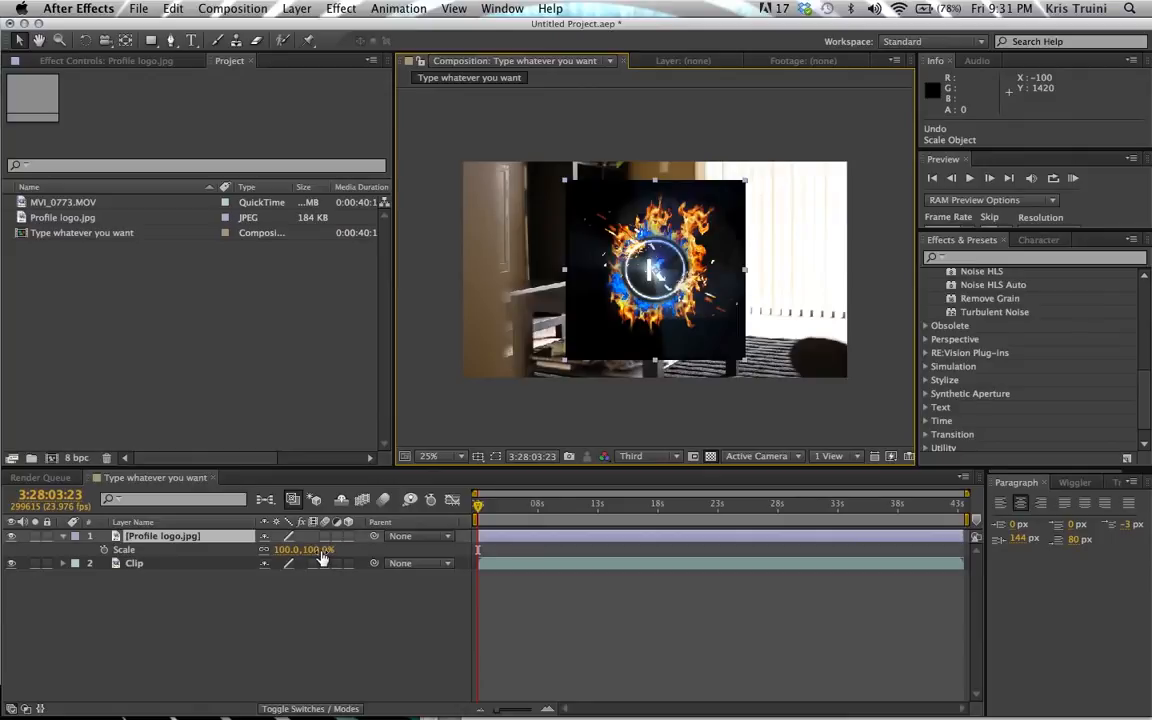
mouse_move(322, 558)
mouse_down()
mouse_move(245, 558)
mouse_move(311, 560)
mouse_up()
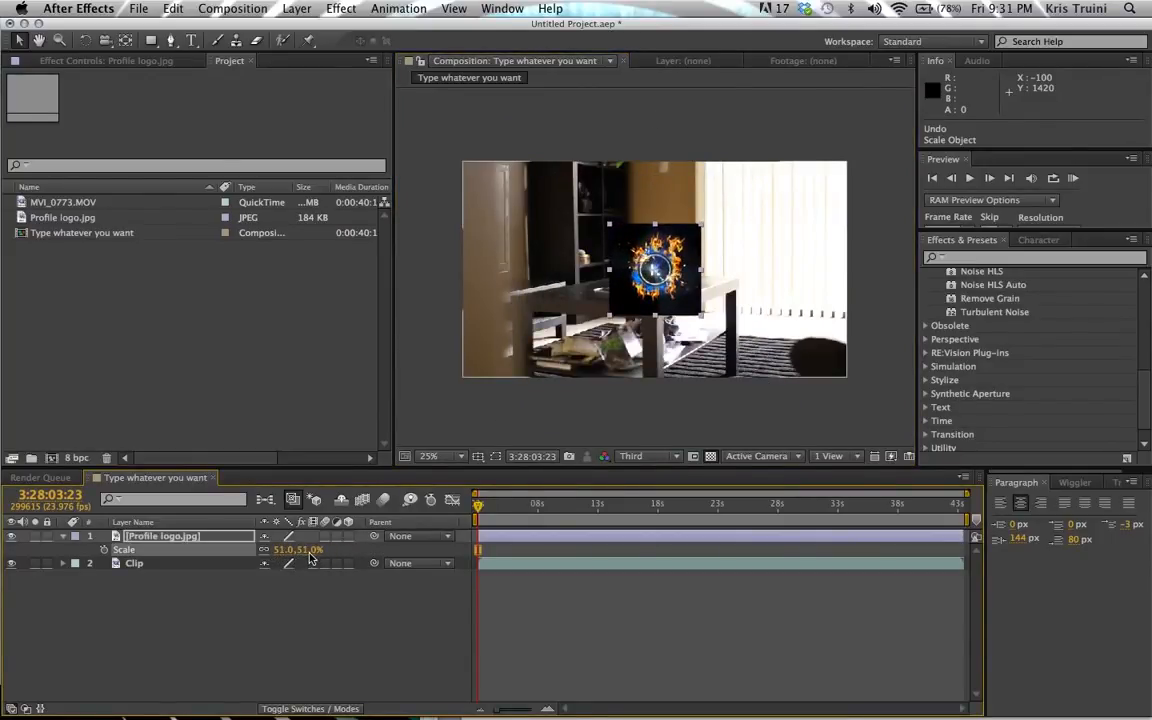
click(310, 550)
text(100)
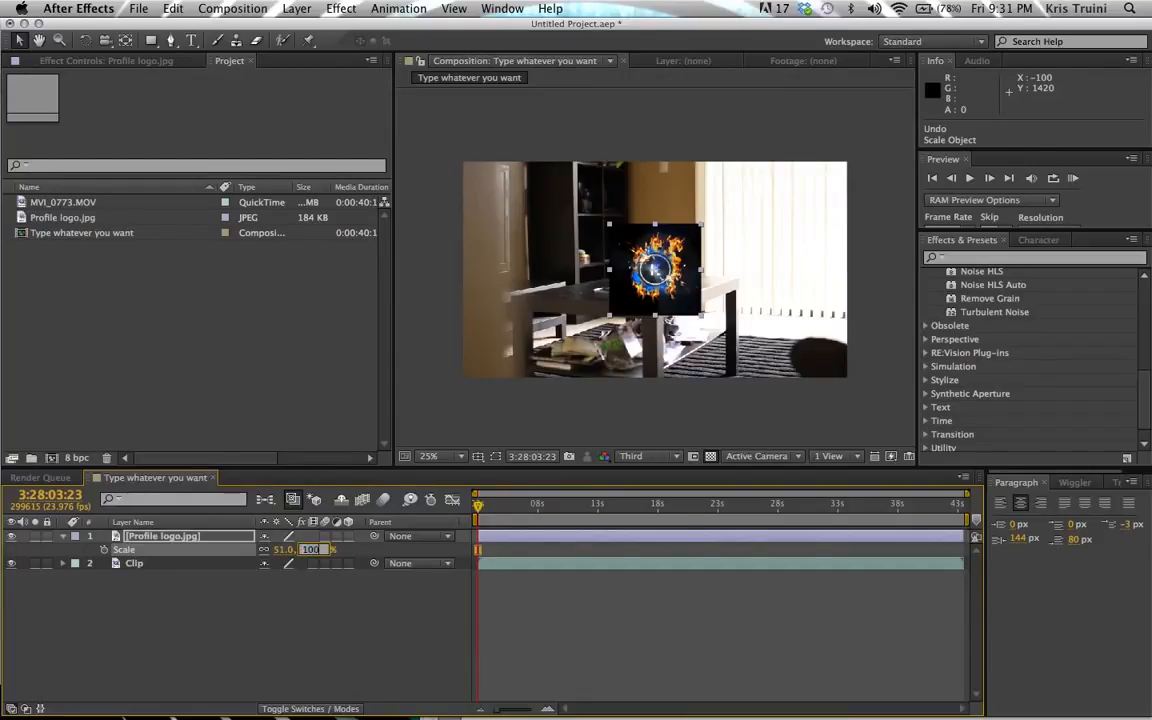
key(Return)
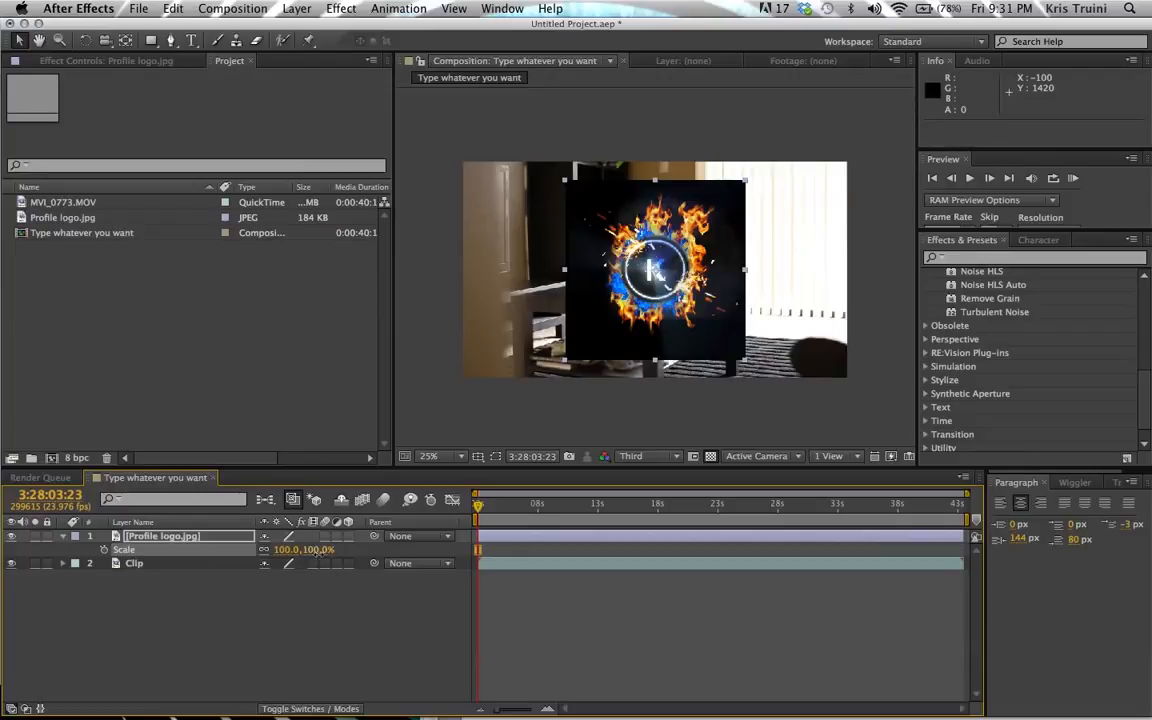
drag(316, 550, 271, 565)
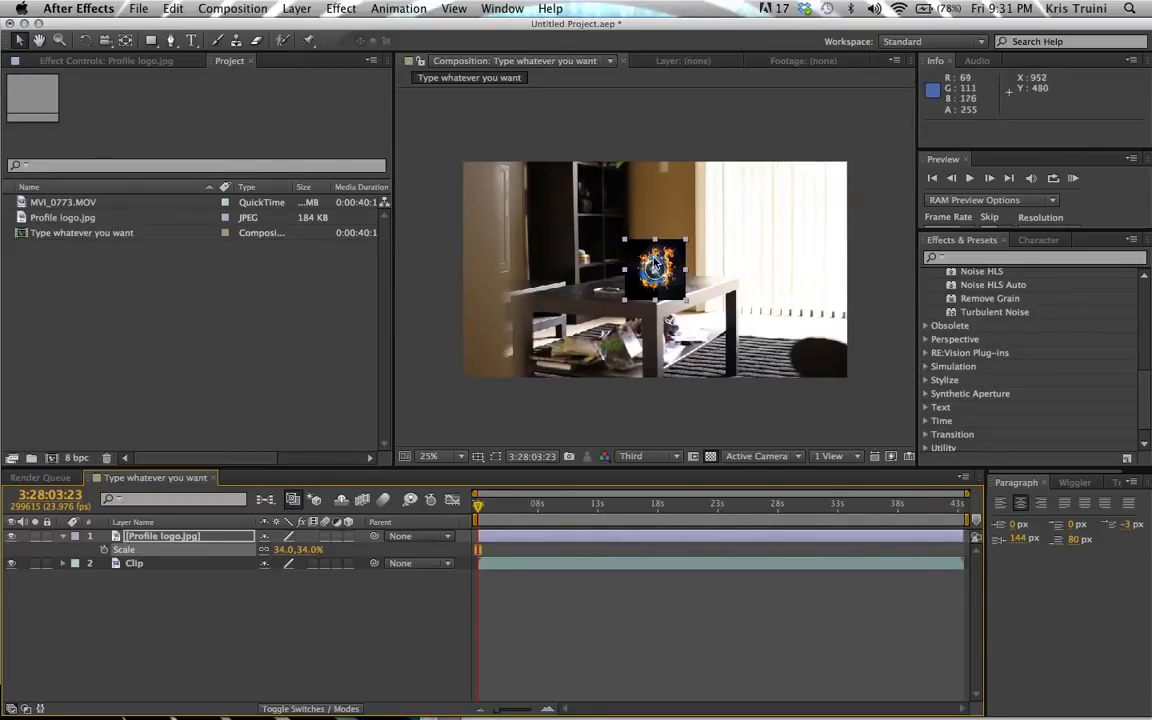
Step: Try moving the logo to the composition frame's lower-right corner, at about 1788, 940, and undo the move
drag(655, 263, 818, 343)
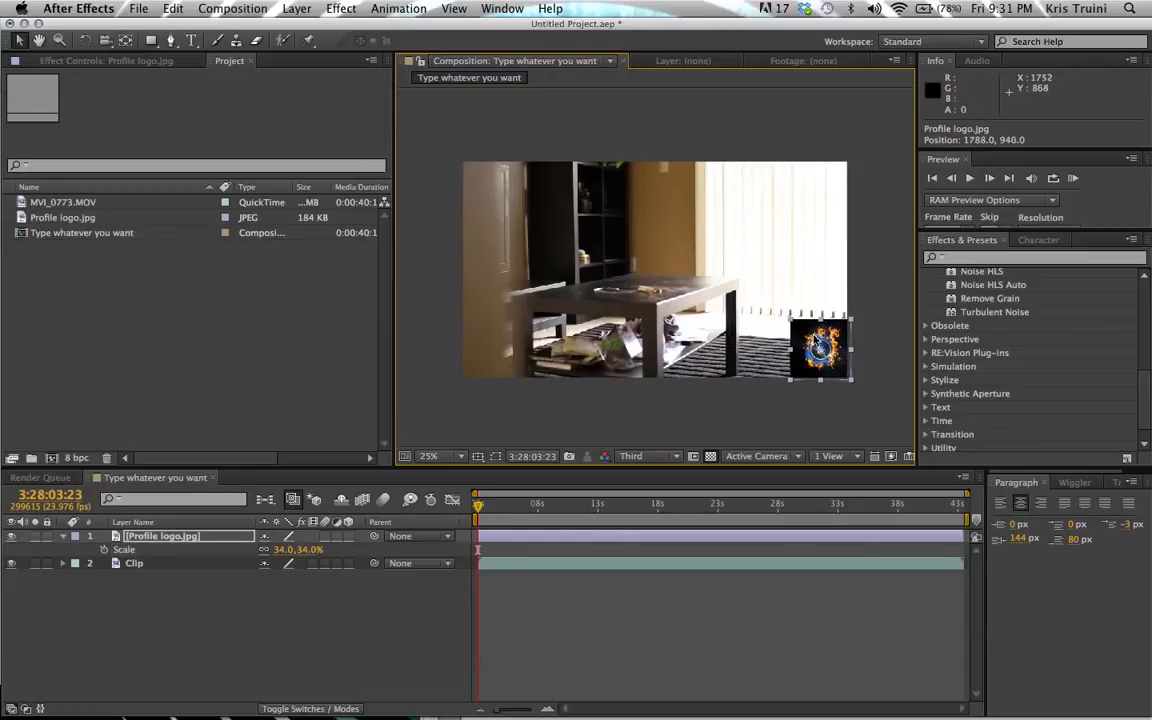
key(super+z)
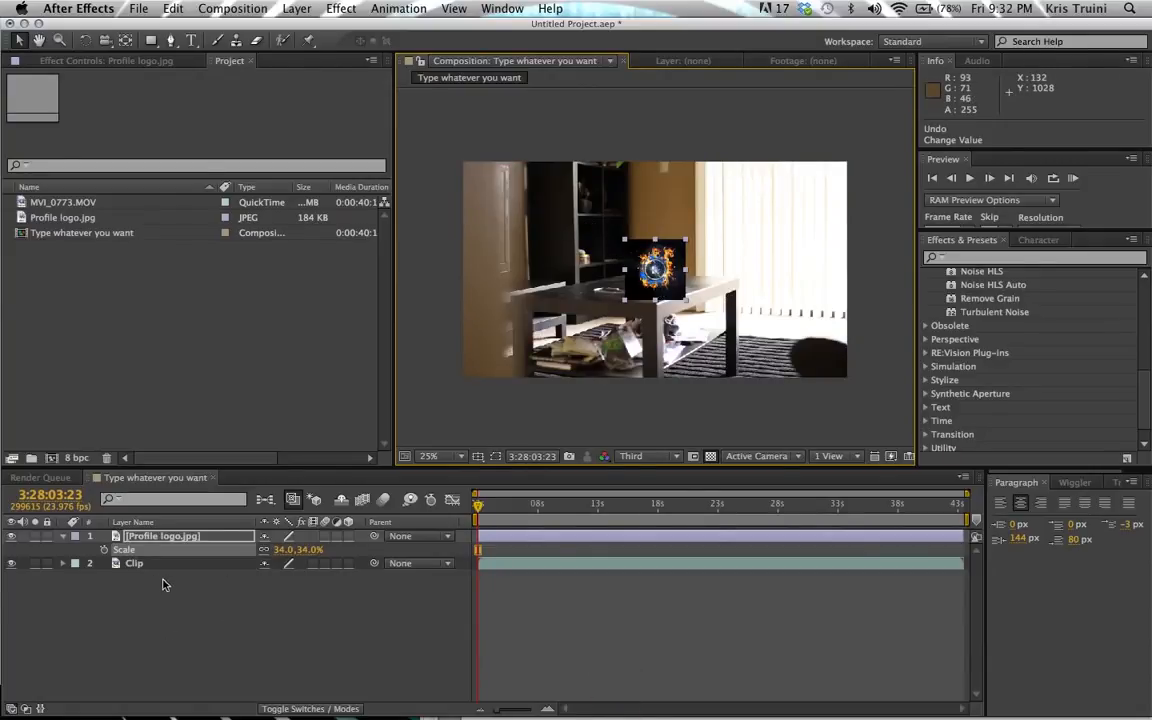
Step: Move the Profile logo.jpg layer to the composition frame's lower-right corner by setting its Position to 1721, 900
click(155, 539)
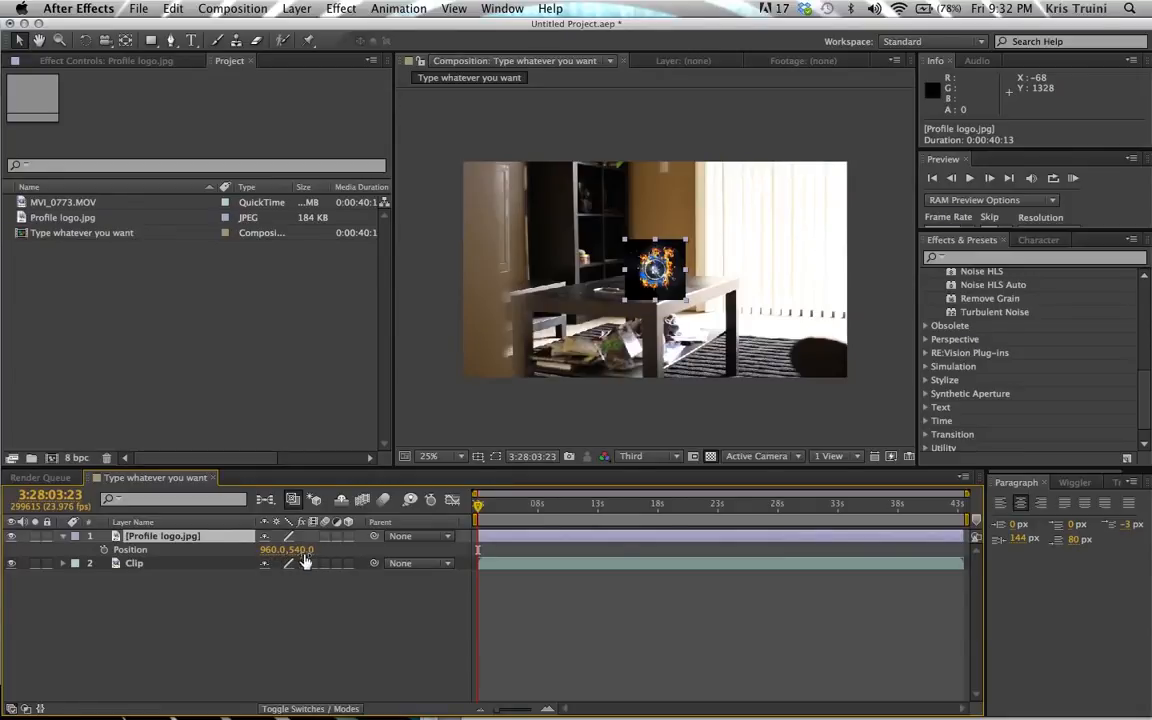
drag(270, 550, 850, 540)
drag(306, 546, 568, 560)
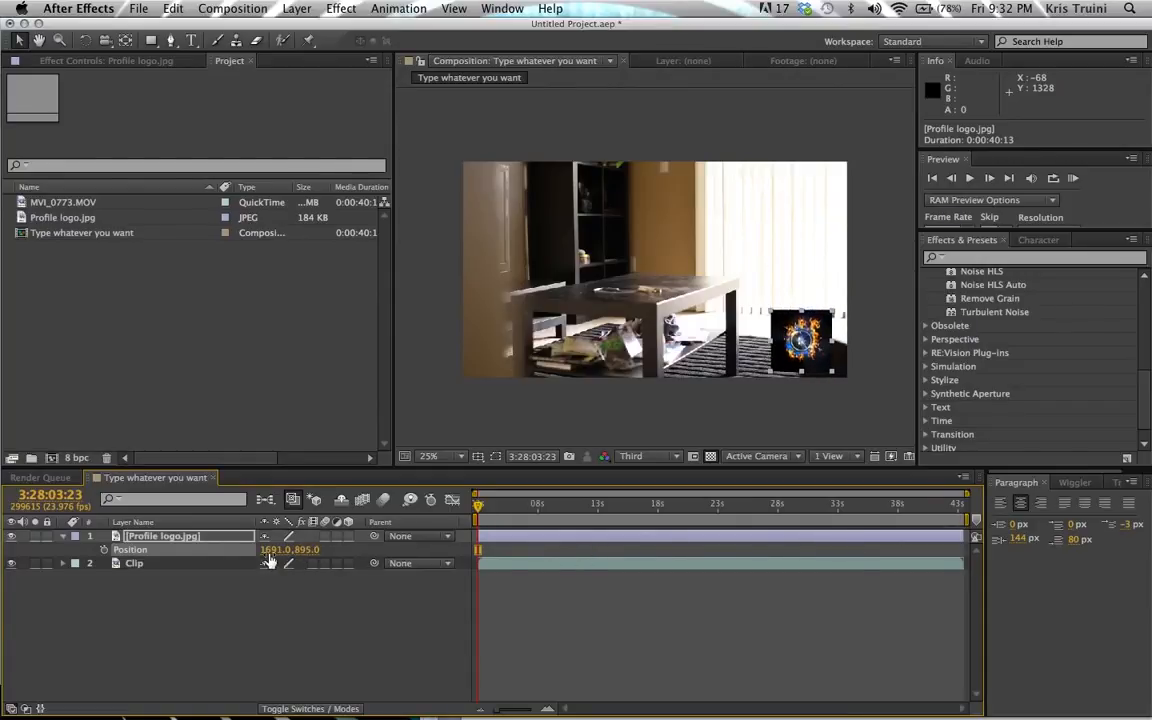
drag(269, 553, 301, 553)
click(91, 549)
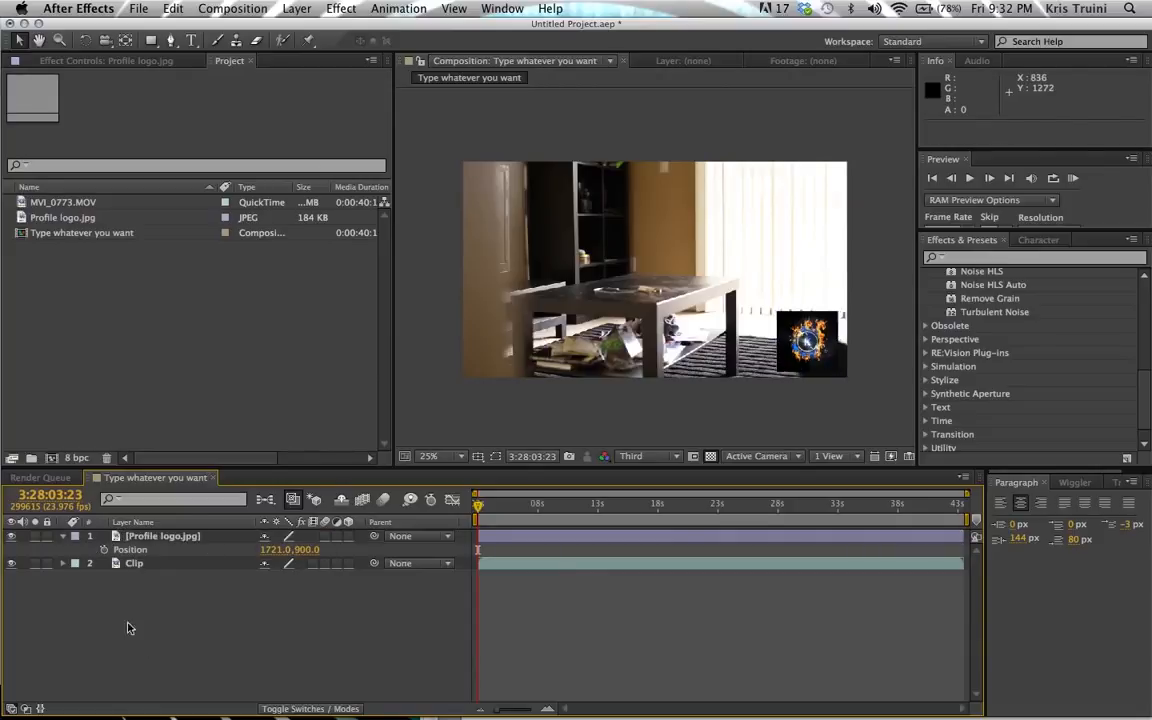
Step: Try rotating the Profile logo.jpg layer to 43° with its Rotation property, and undo the rotation
click(159, 538)
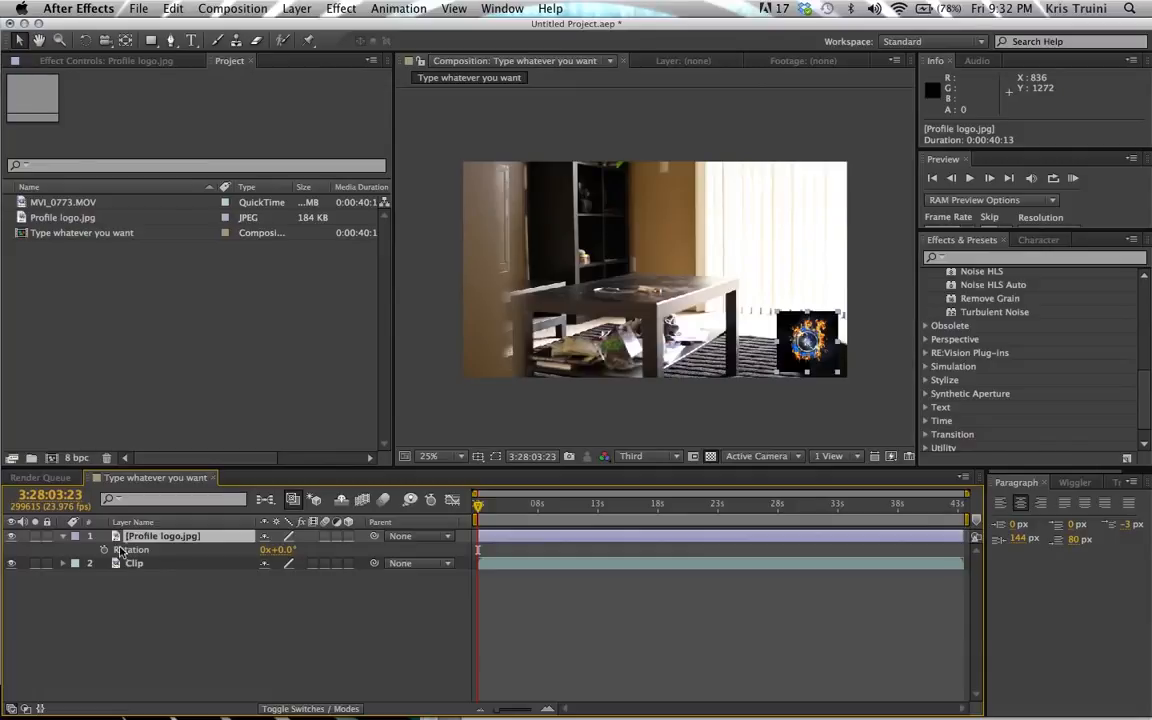
drag(277, 549, 263, 562)
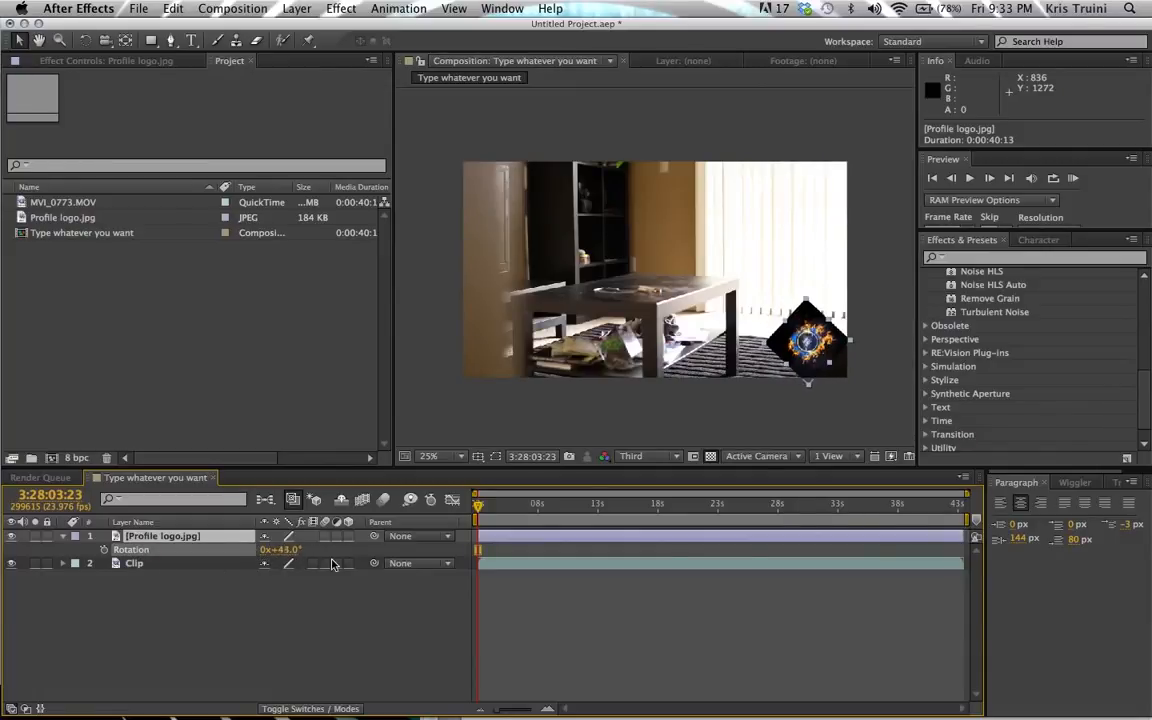
key(super+z)
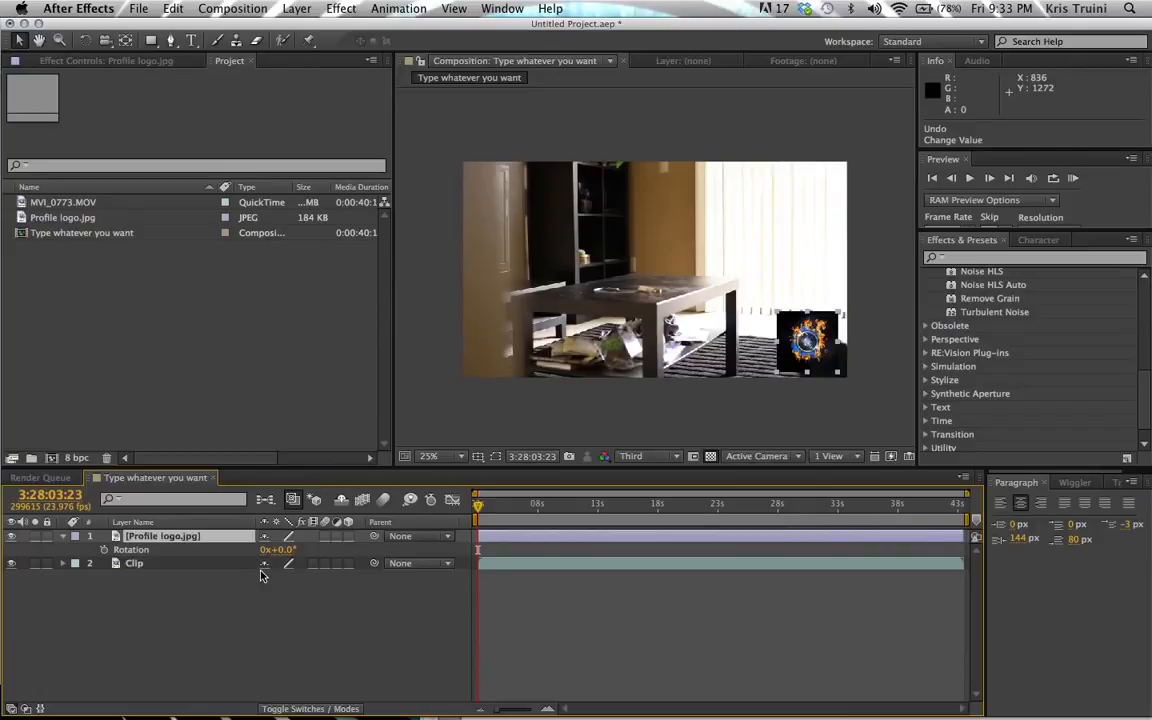
Step: Try adjusting the Profile logo.jpg layer's Opacity, and display its Scale and Position properties together
key(t)
drag(272, 550, 357, 549)
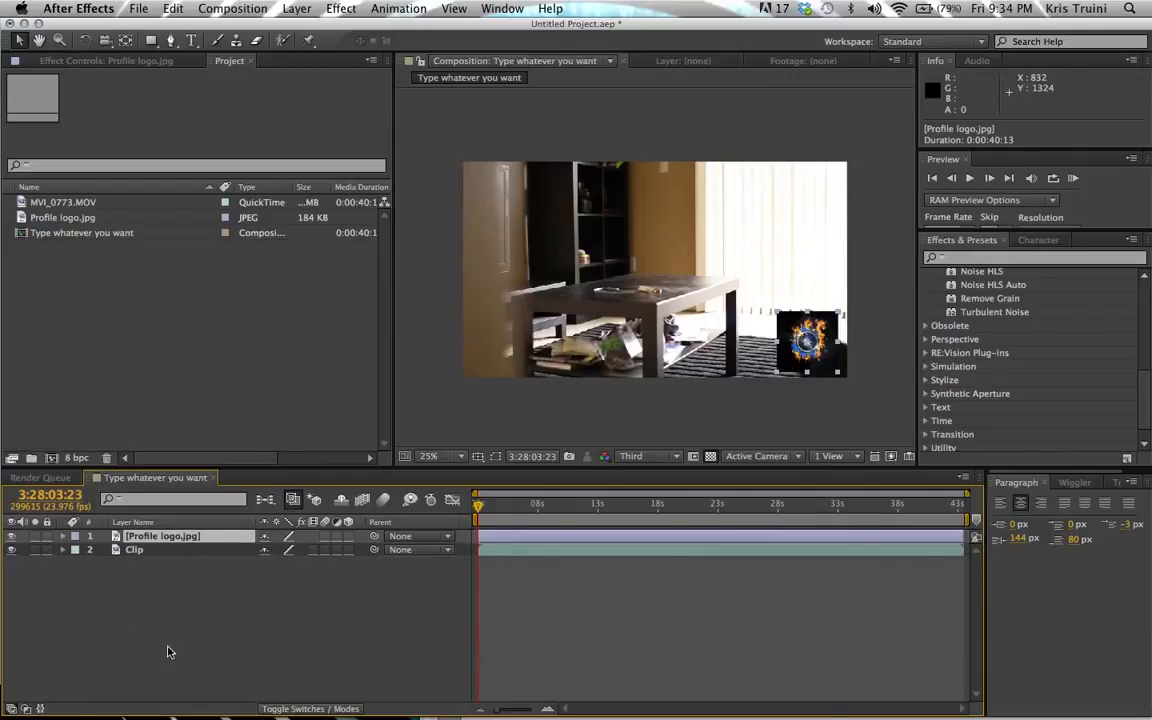
key(t)
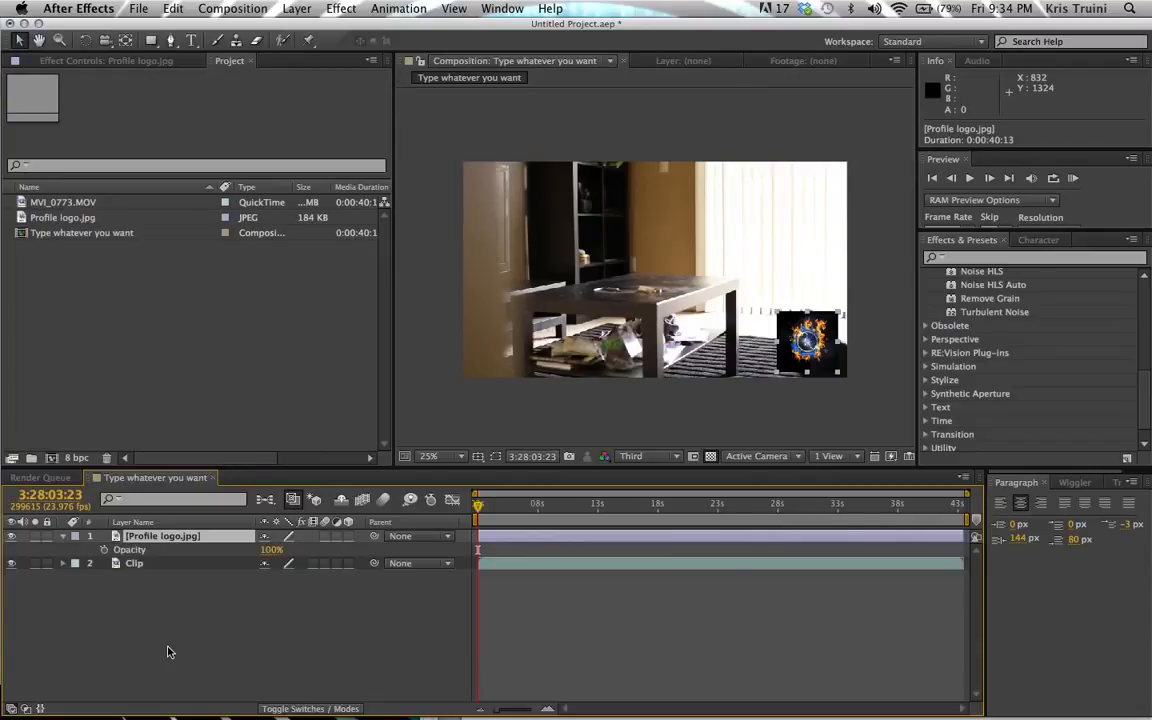
key(s)
key(shift+p)
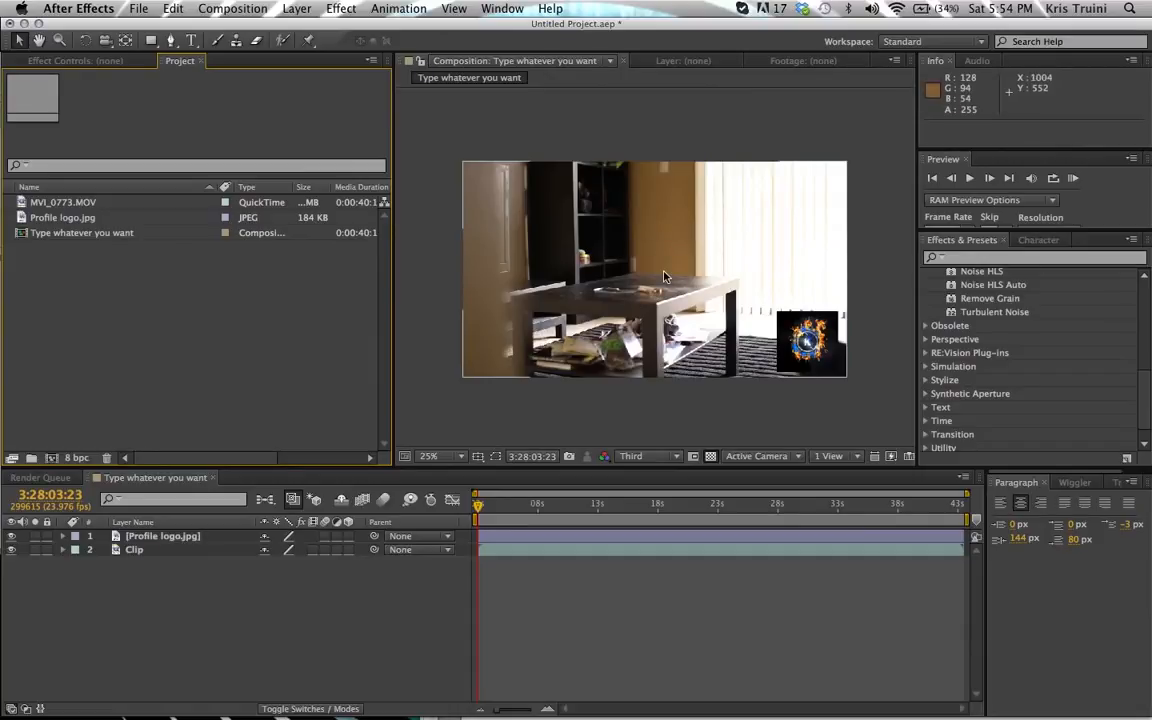
Step: Try adding a second Profile logo.jpg layer from the project footage to the composition, and delete it
click(67, 217)
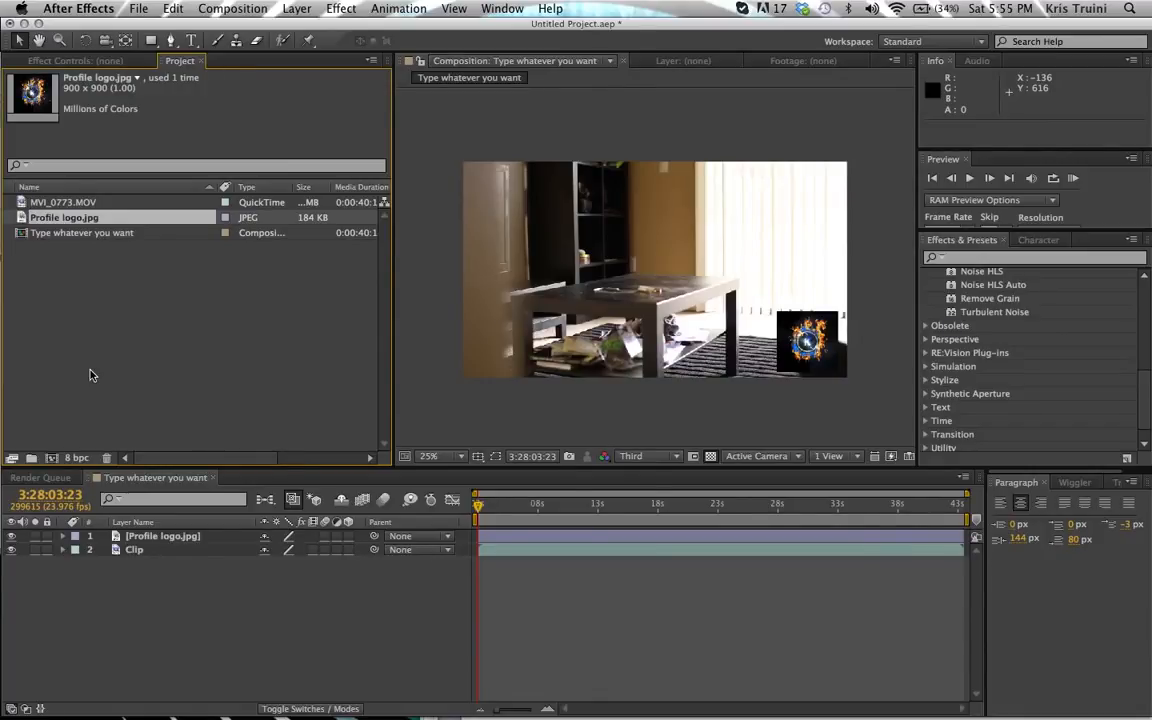
key(super+slash)
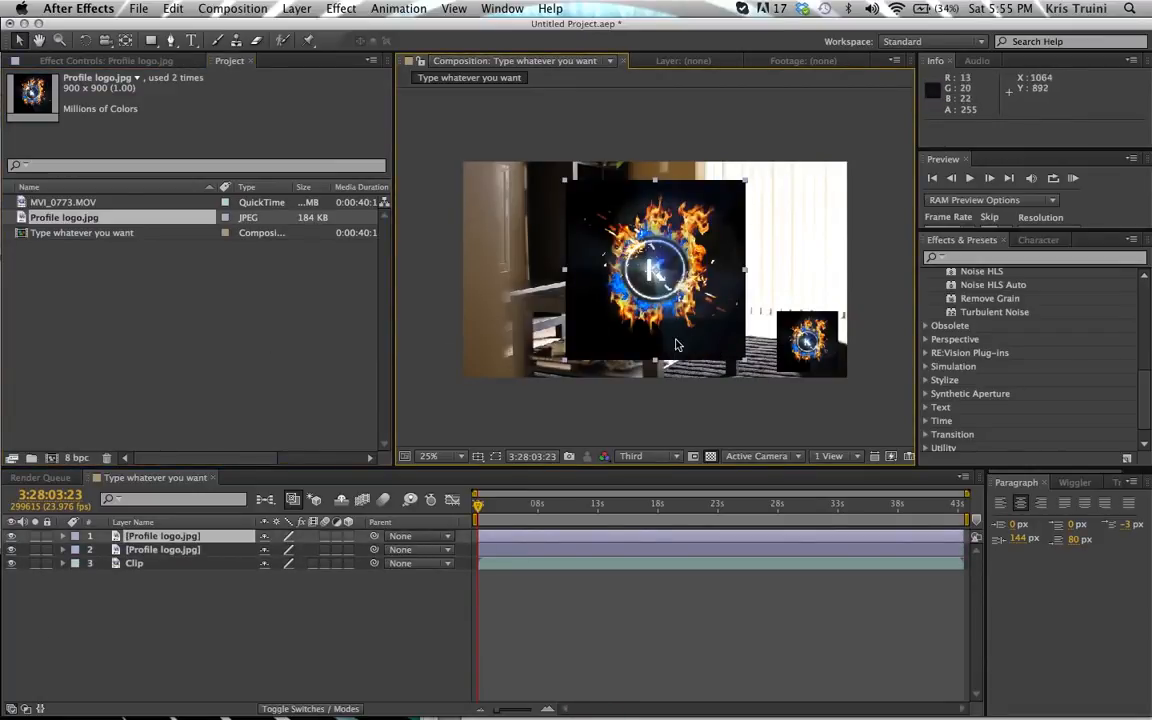
key(Delete)
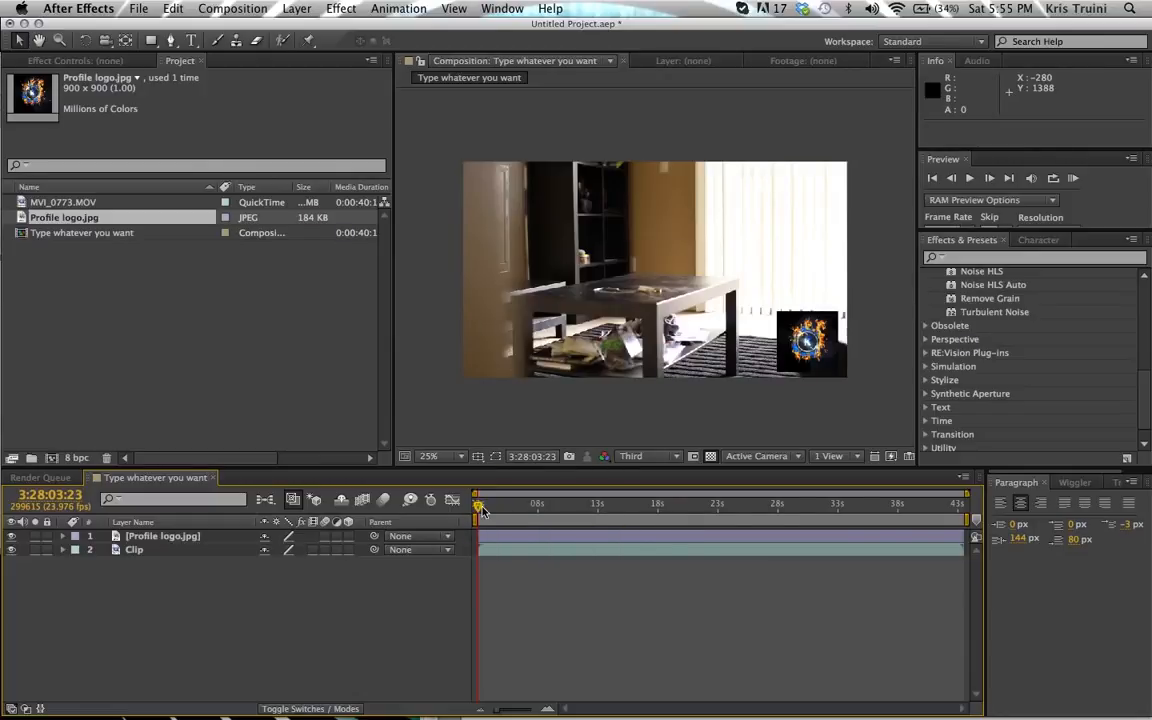
Step: Scrub through the composition to examine the footage with the logo at various times, and return to the start
drag(479, 508, 503, 508)
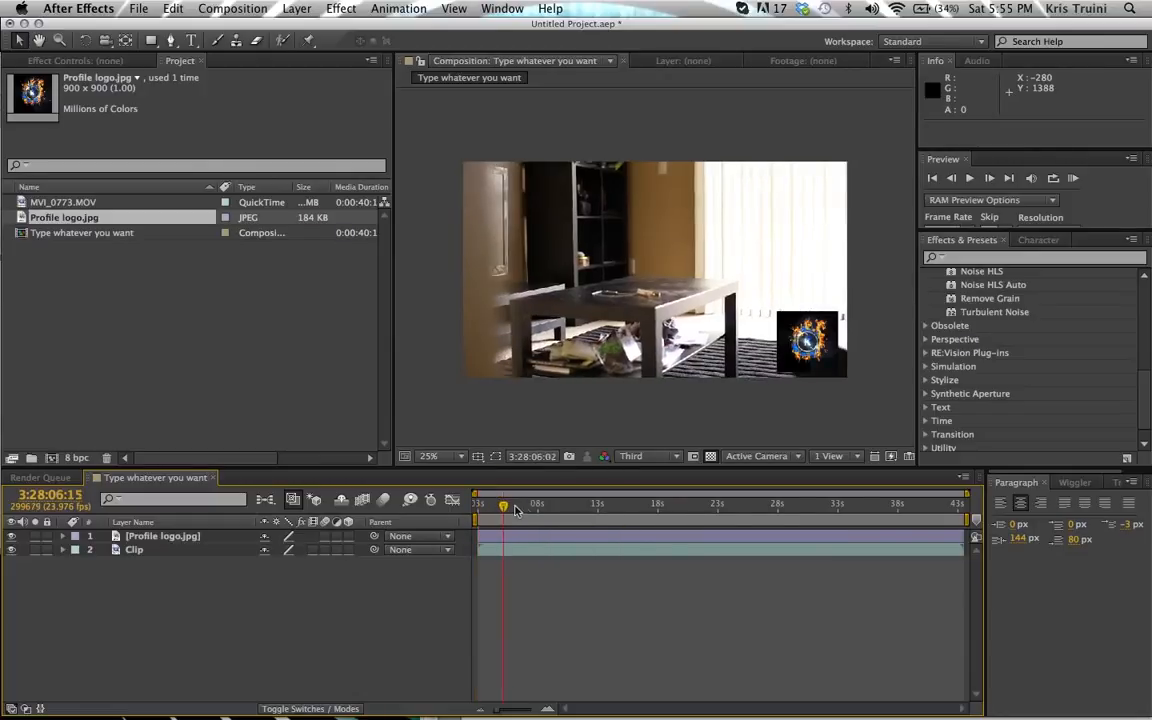
click(566, 506)
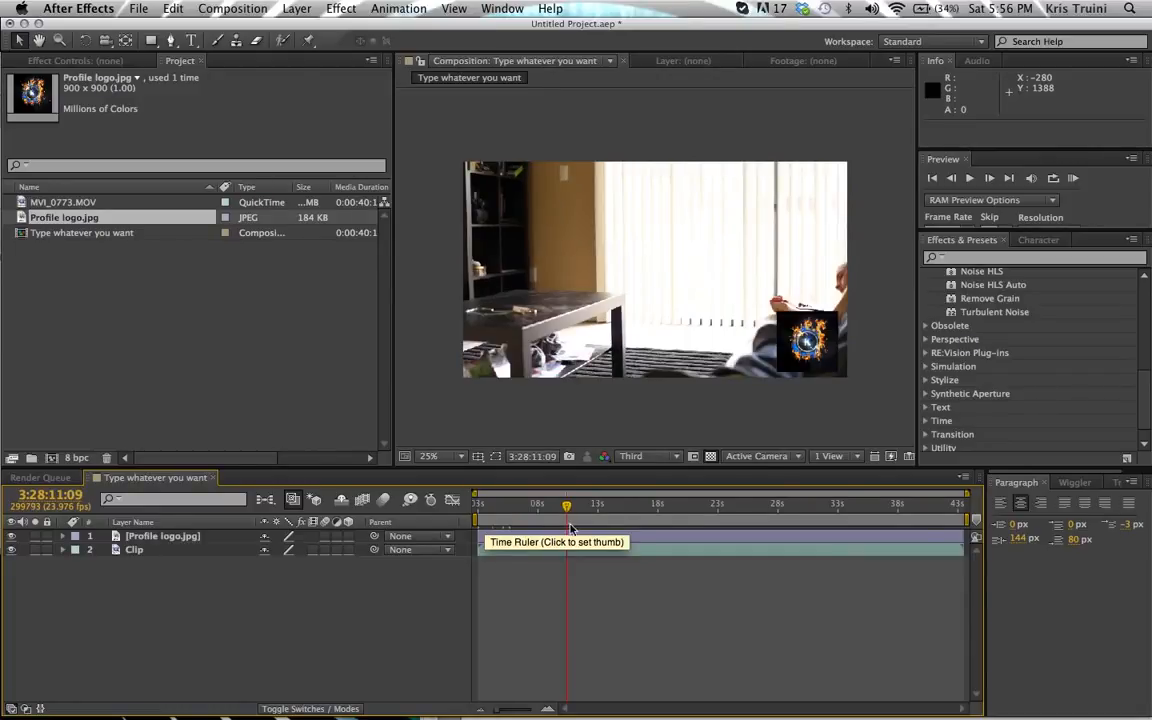
click(634, 512)
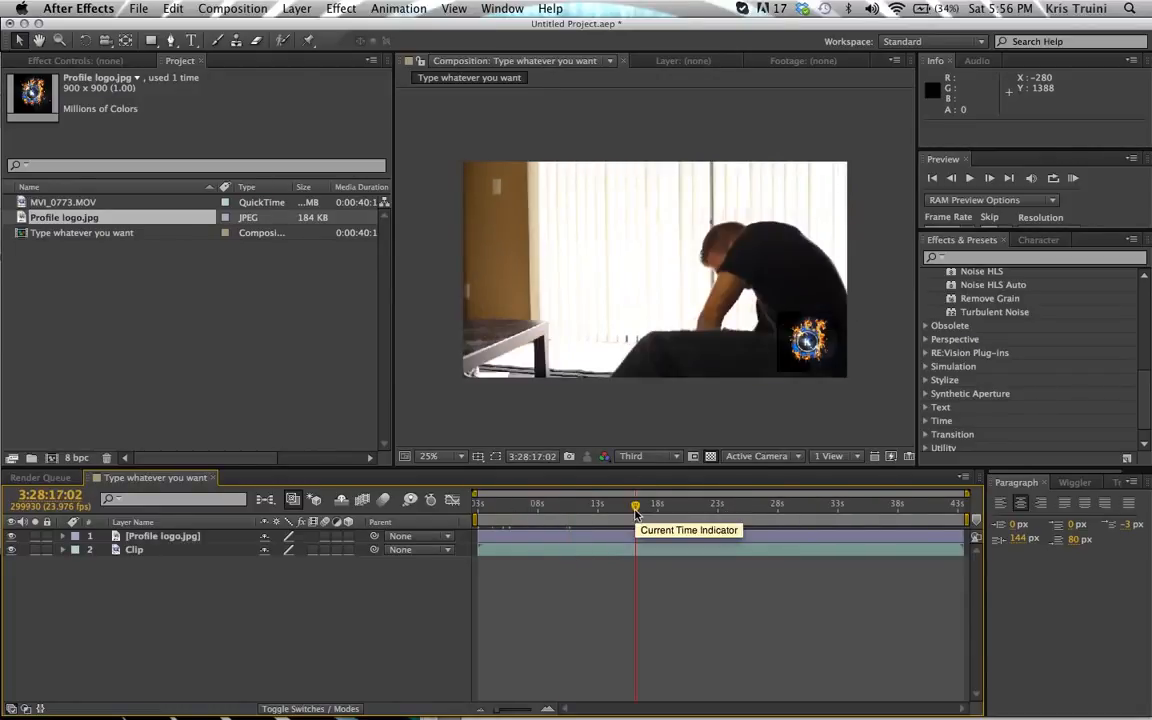
click(558, 512)
click(711, 512)
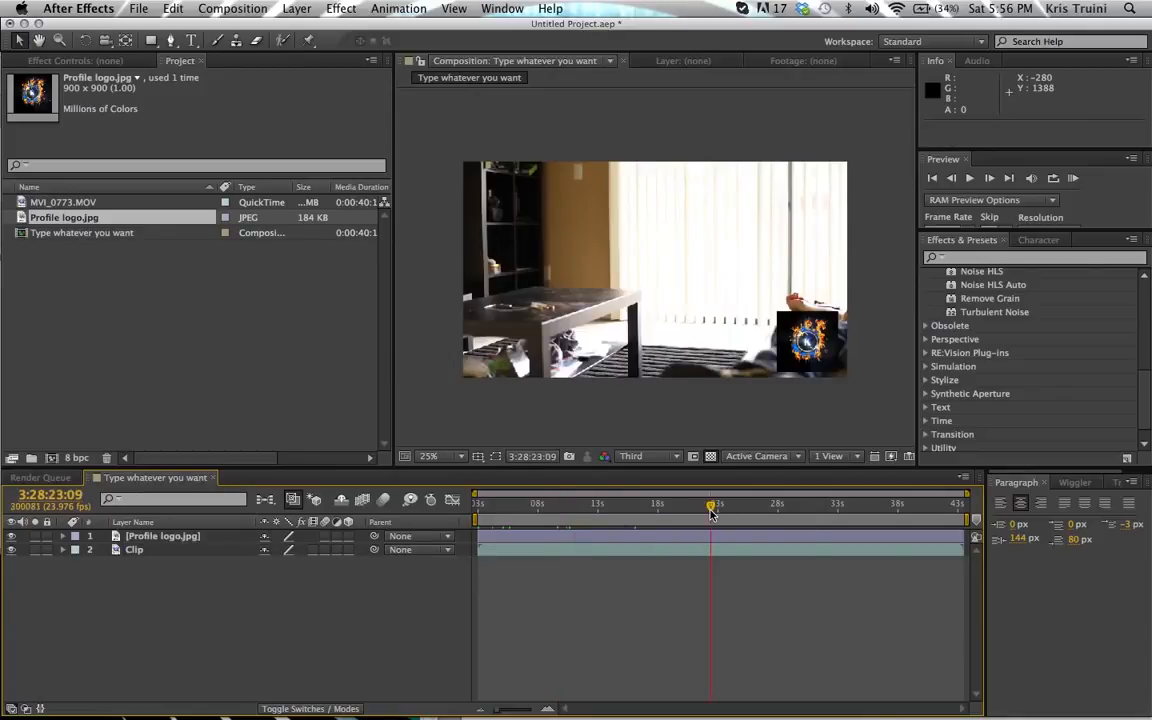
click(810, 512)
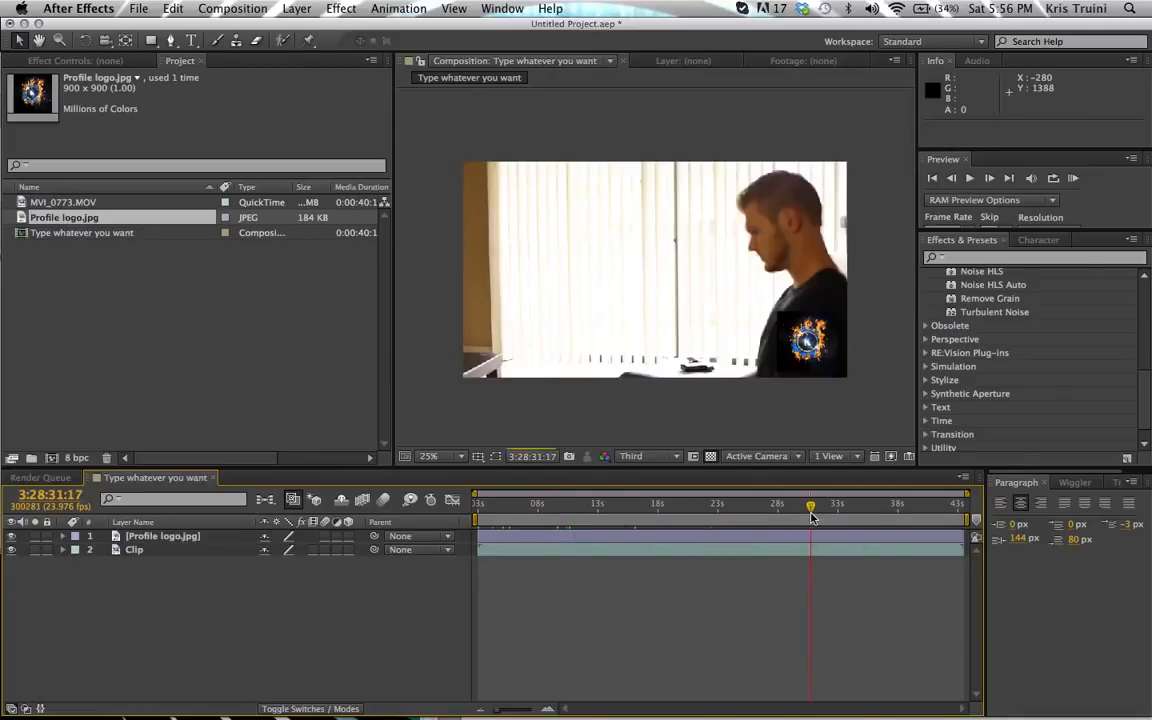
click(711, 512)
click(609, 512)
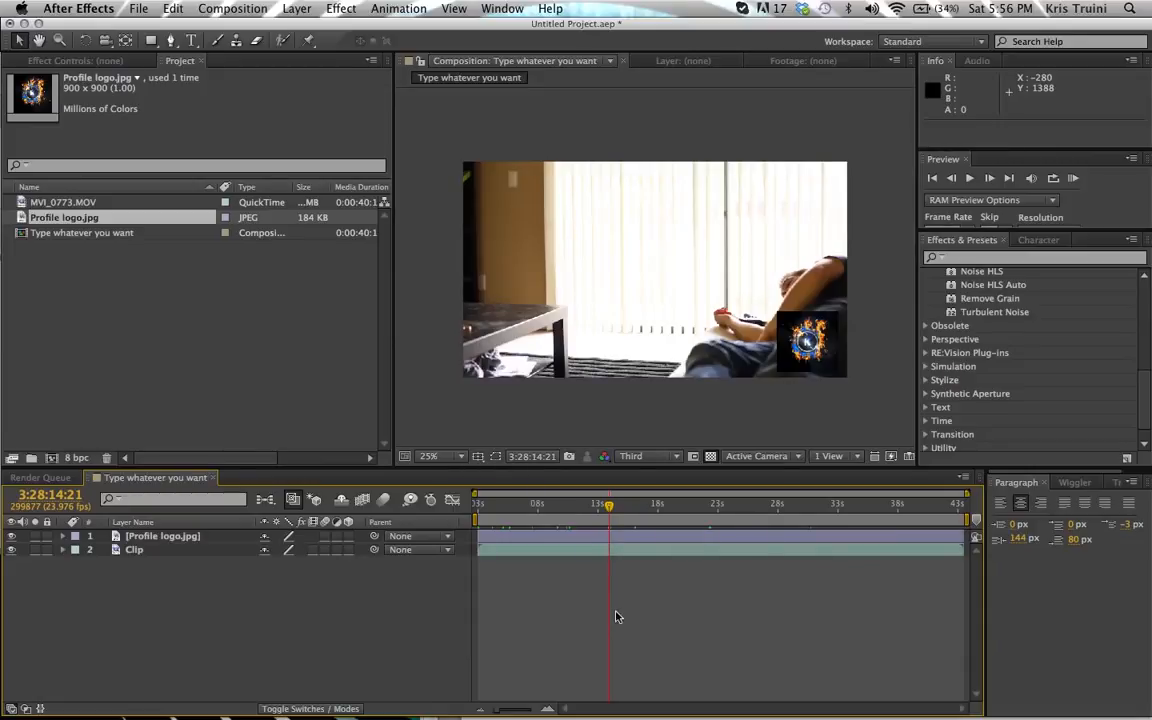
click(489, 512)
drag(489, 512, 474, 507)
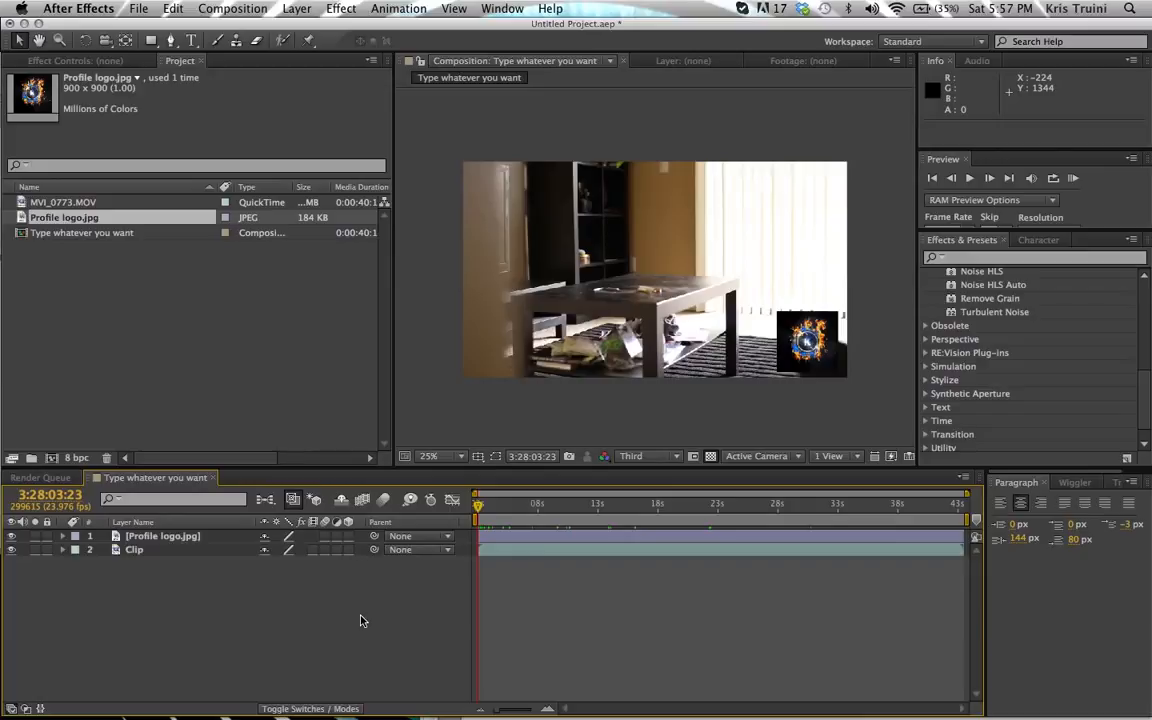
Step: Toggle the logo layer's visibility off and on, and try soloing the logo and Clip layers
click(11, 536)
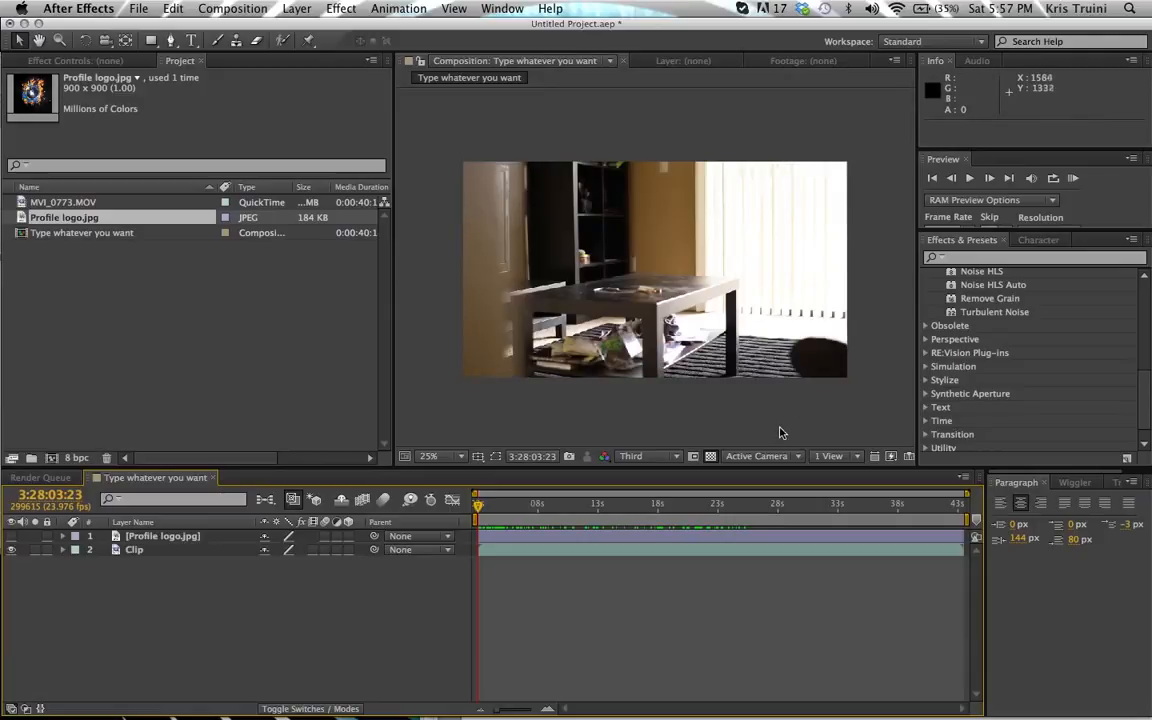
click(11, 536)
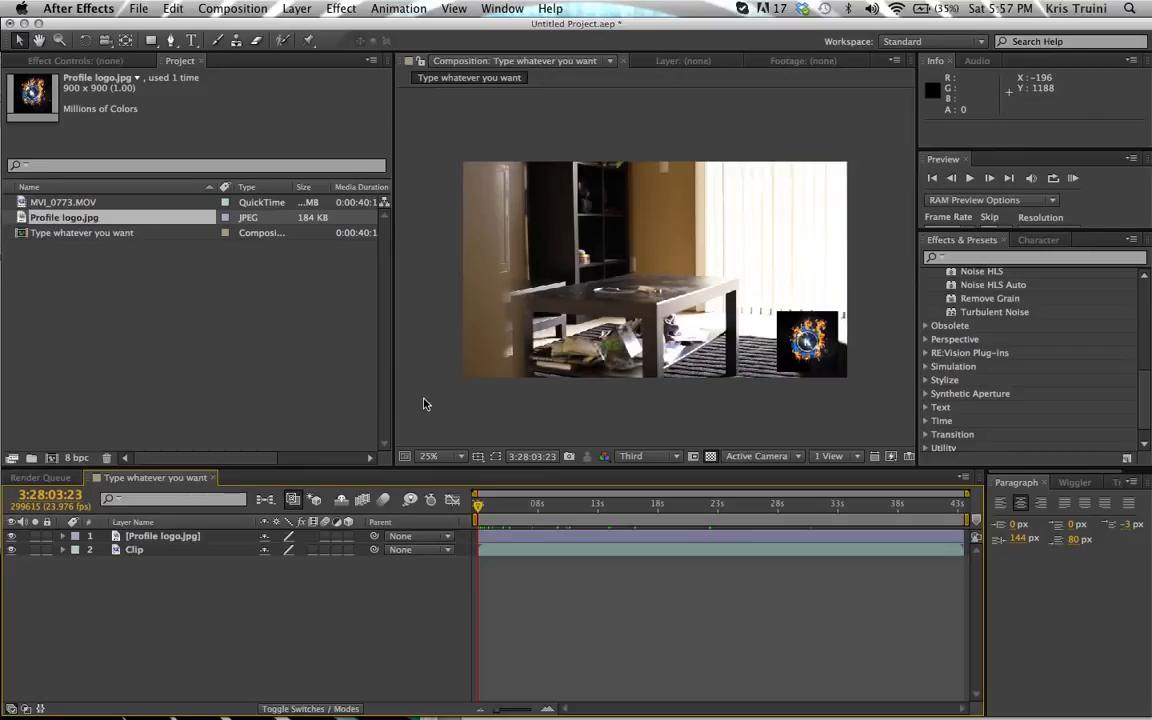
click(35, 537)
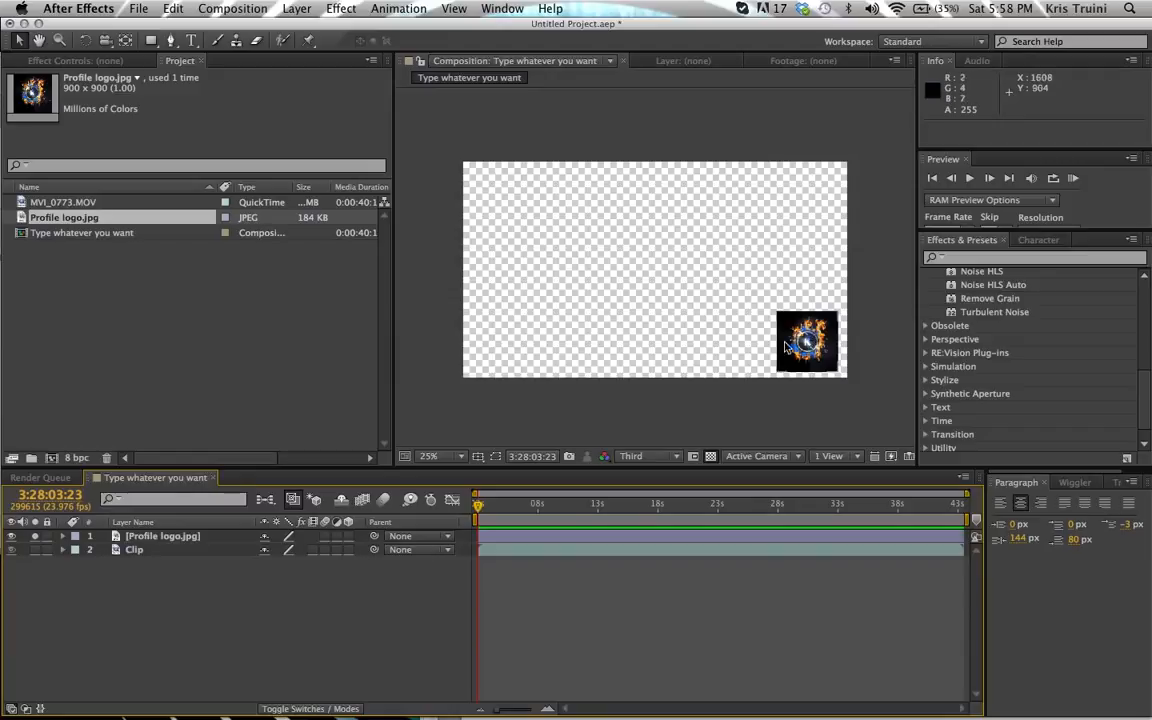
click(35, 550)
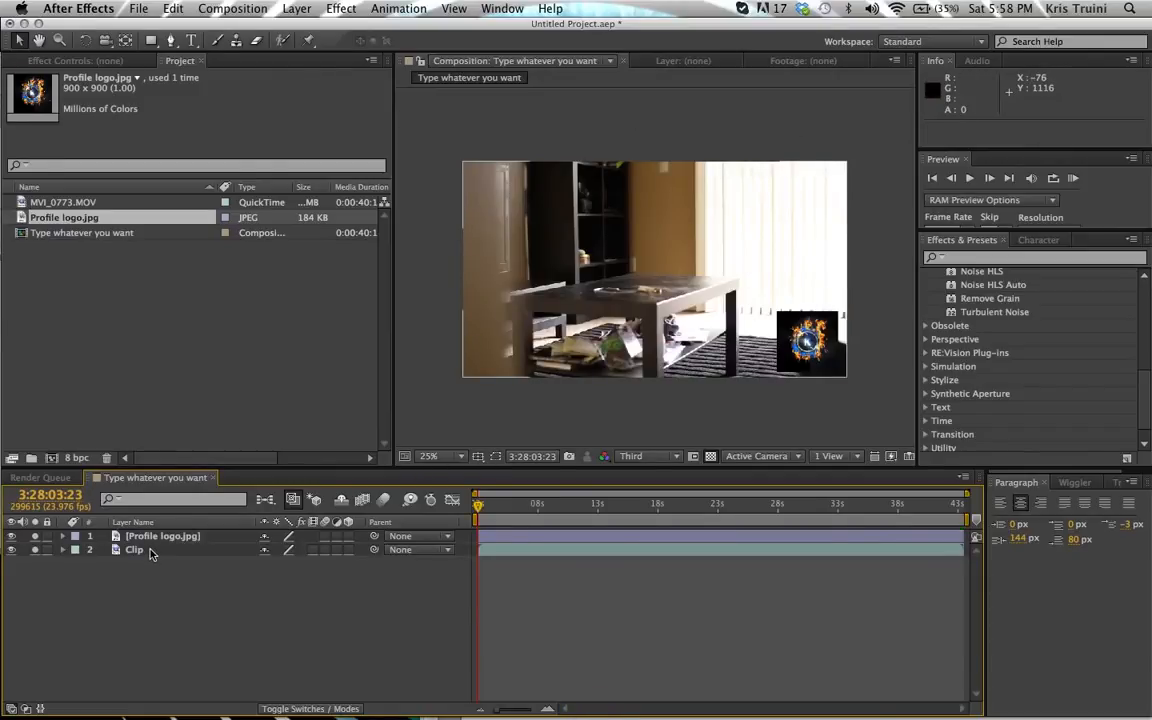
click(35, 549)
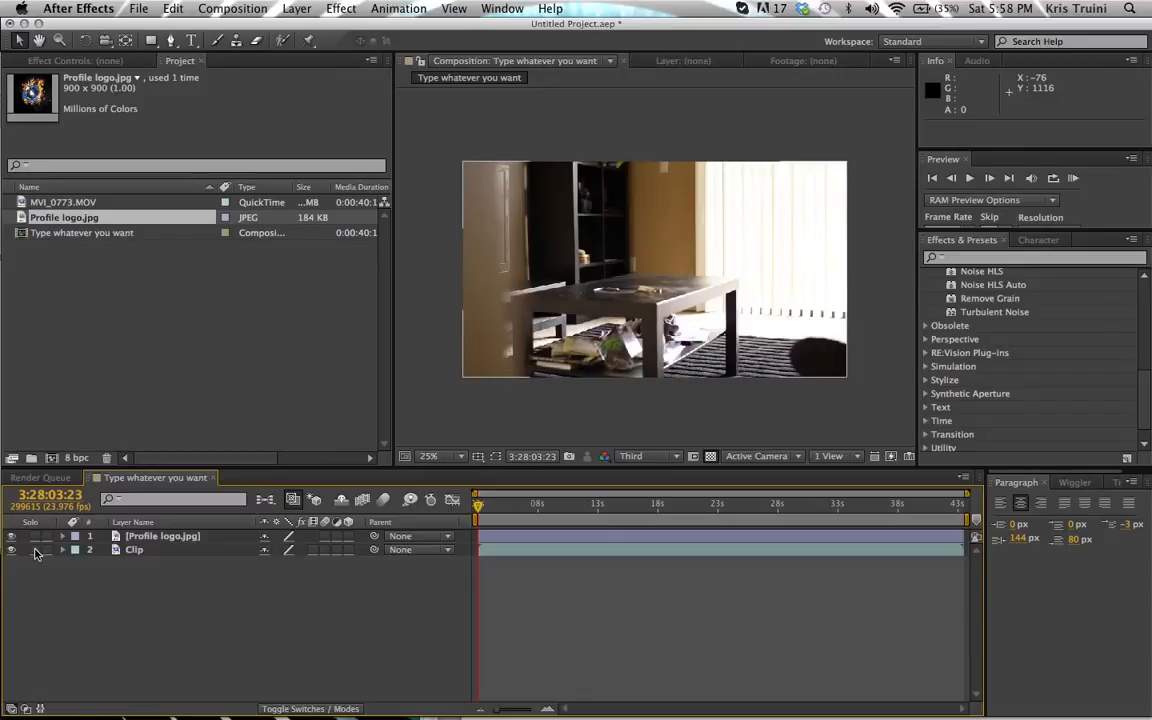
click(35, 549)
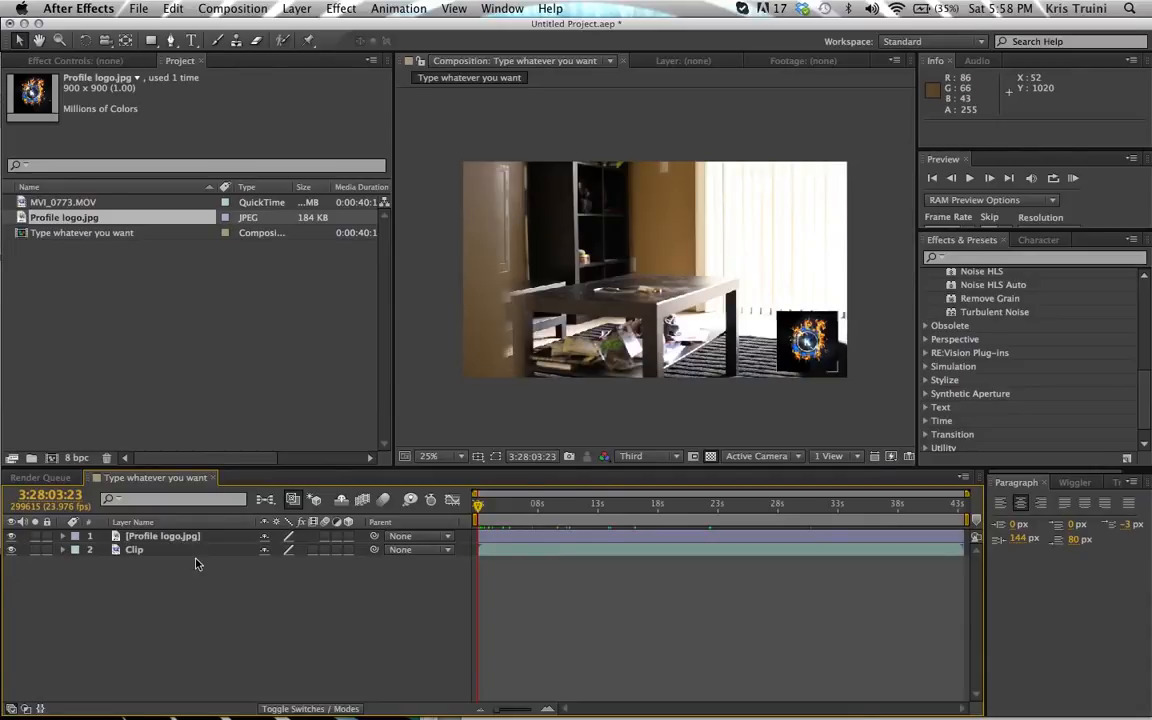
Step: Preview a few early moments of the composition along the time ruler, and return to the first frame
click(527, 514)
click(585, 512)
click(522, 512)
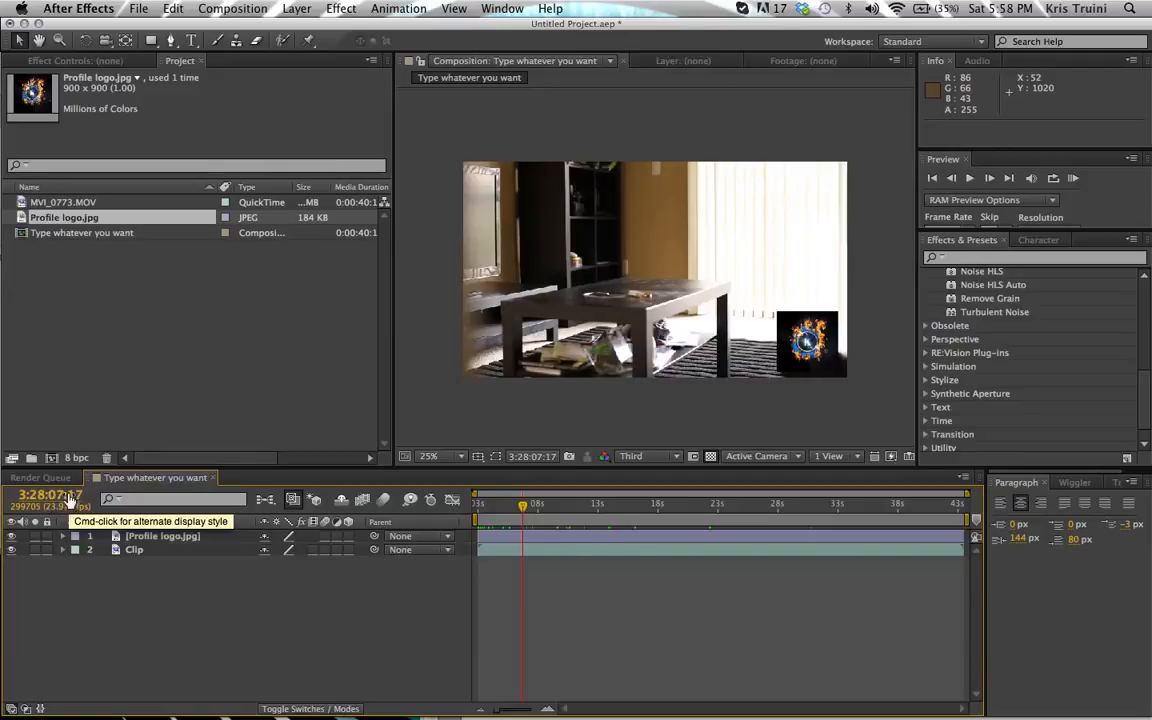
key(Home)
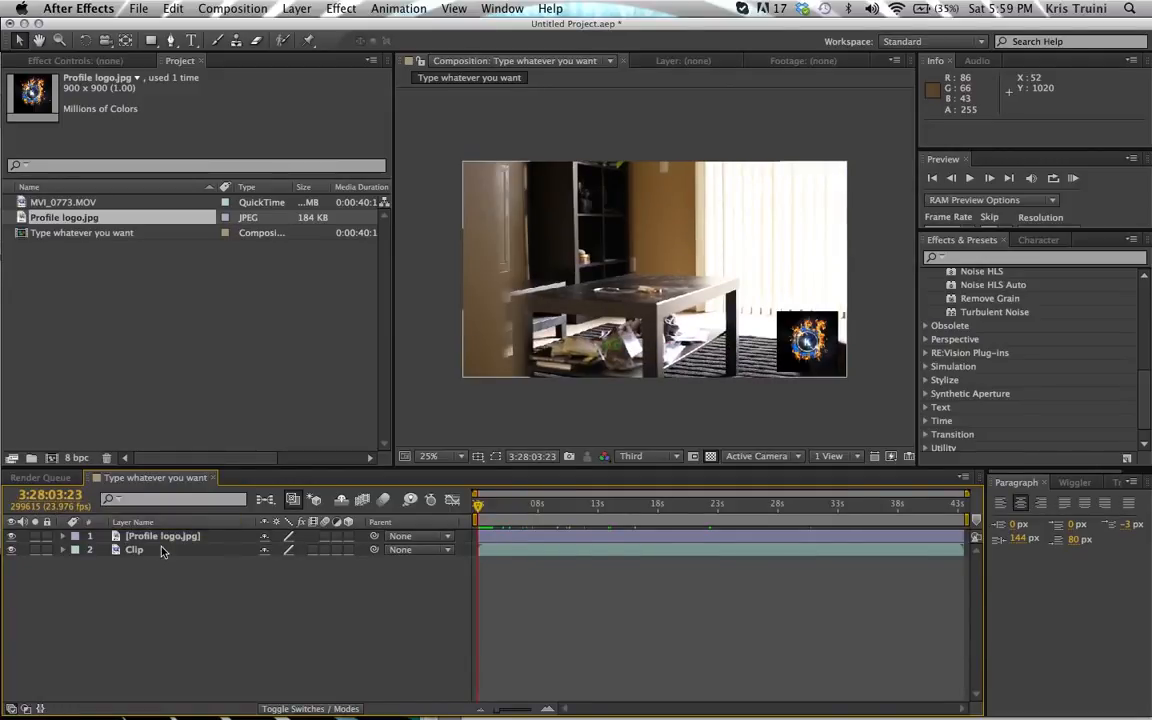
Step: Jump to 3:28:13:23 in the composition by editing the current time value
click(42, 495)
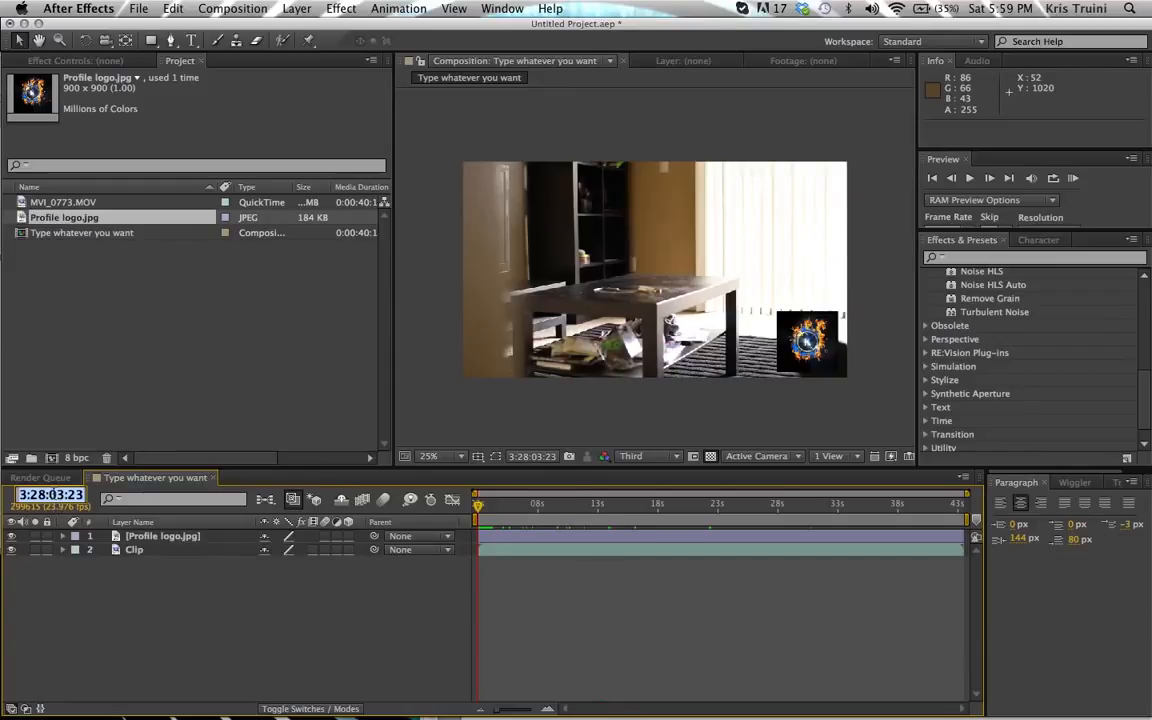
click(57, 495)
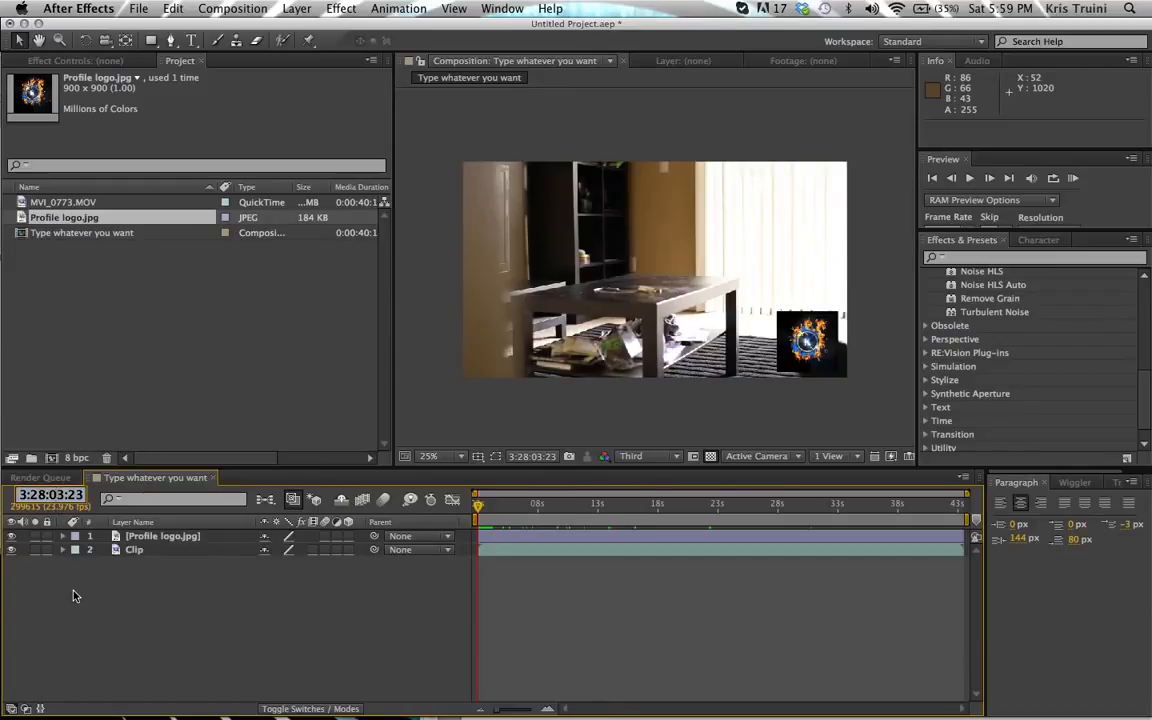
key(BackSpace)
text(1)
key(Return)
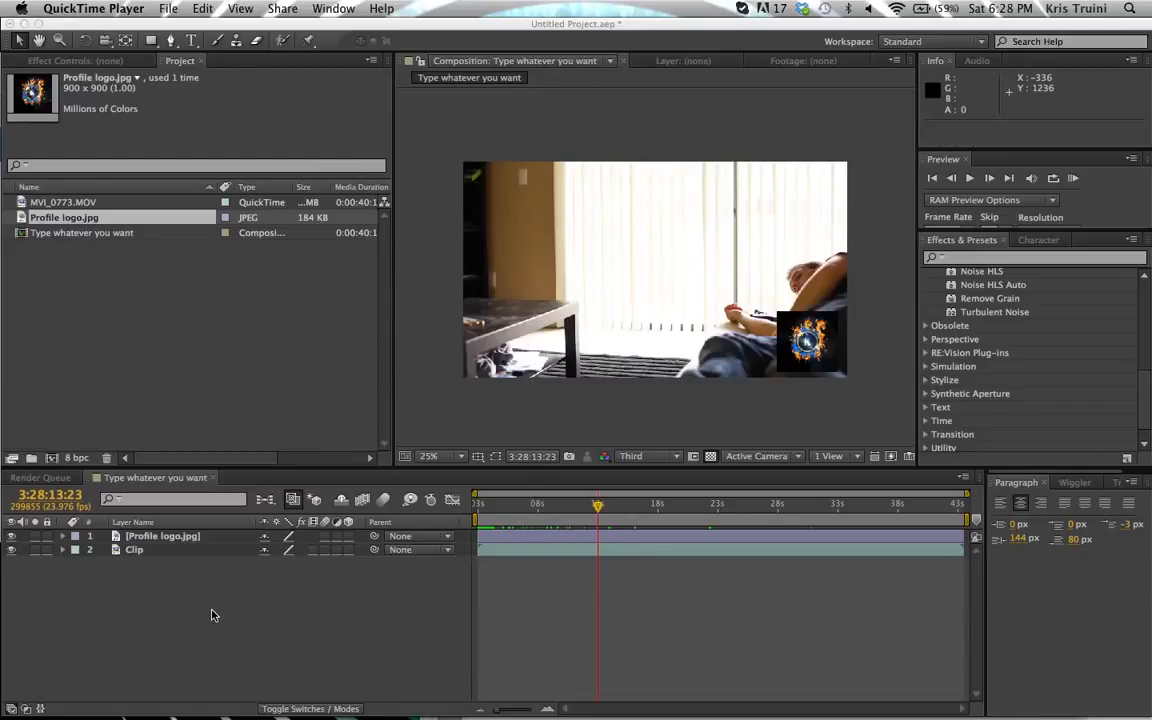
Step: Enable Position keyframing on the Profile logo.jpg layer at the composition's start, 3:28:03:23, keeping the position 1721, 900
click(713, 475)
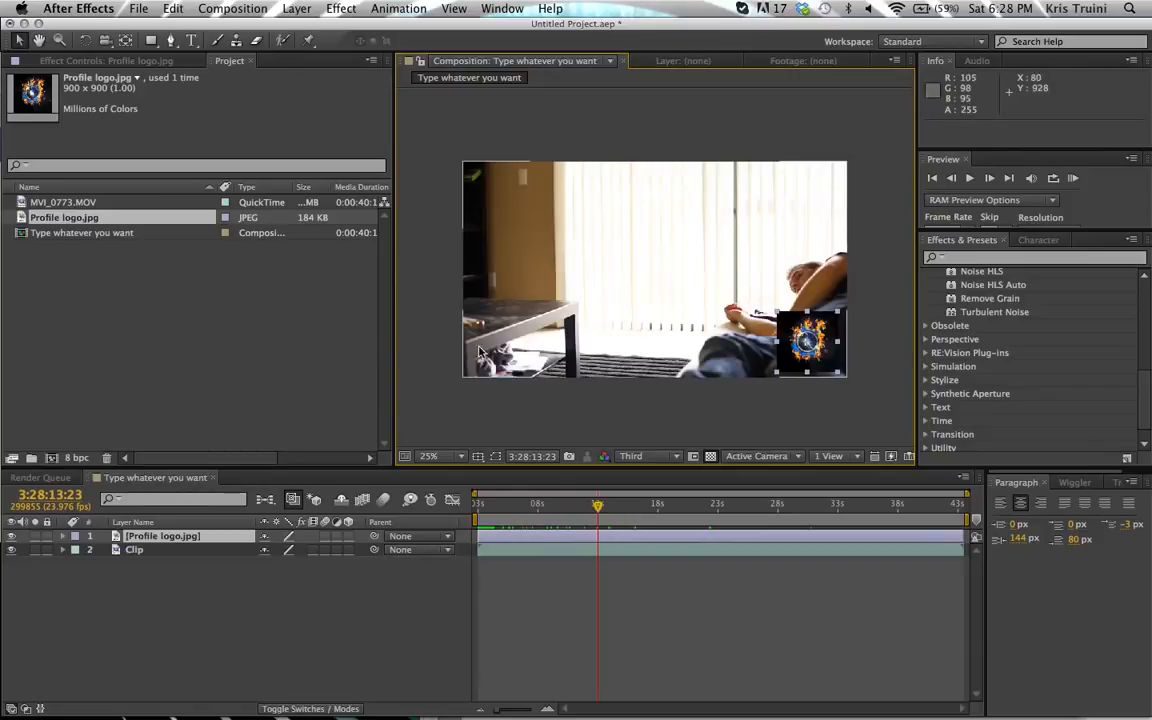
click(477, 507)
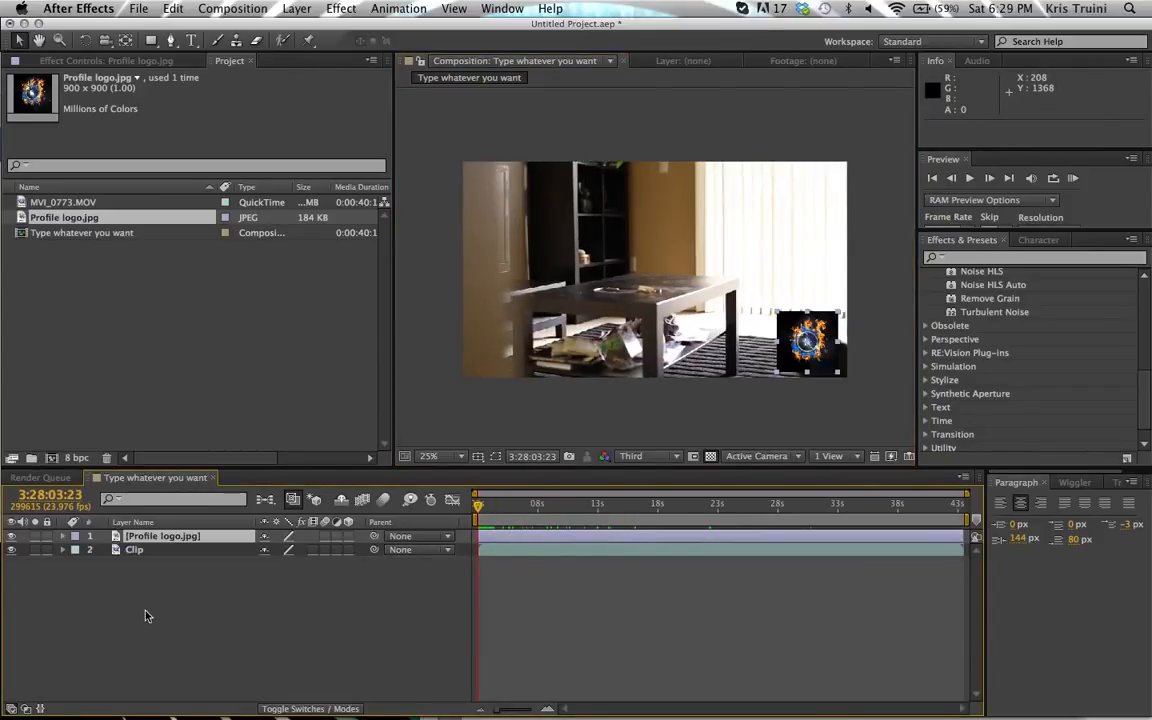
key(p)
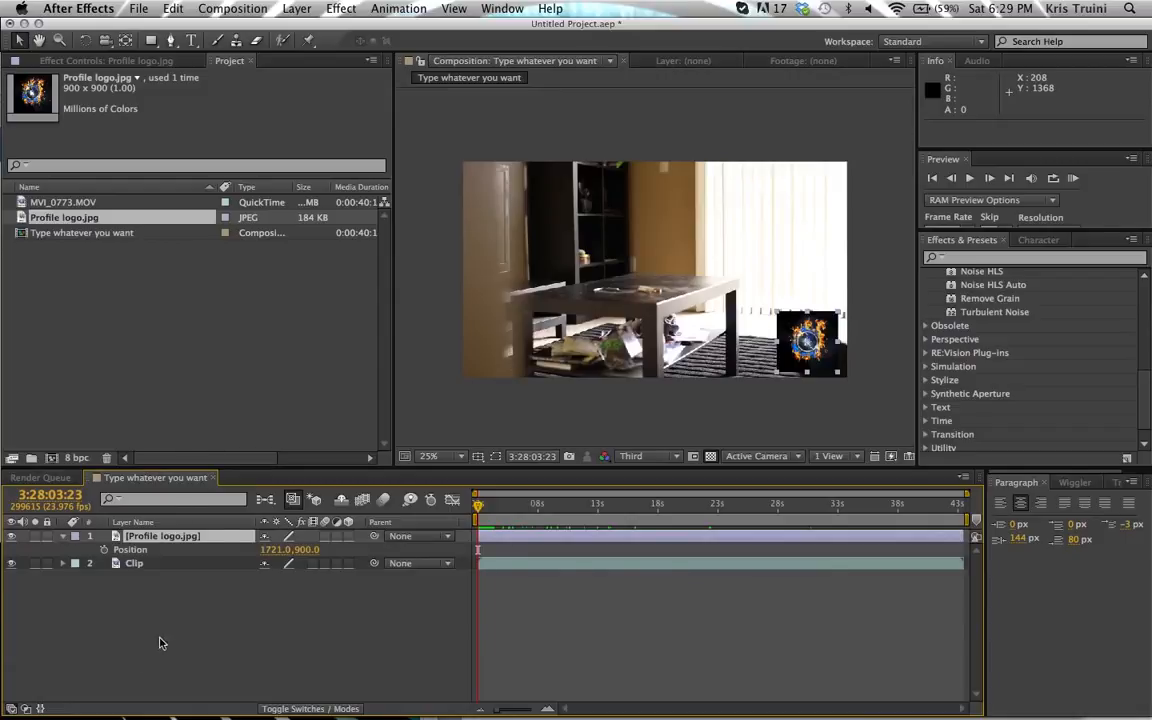
click(105, 551)
mouse_move(479, 553)
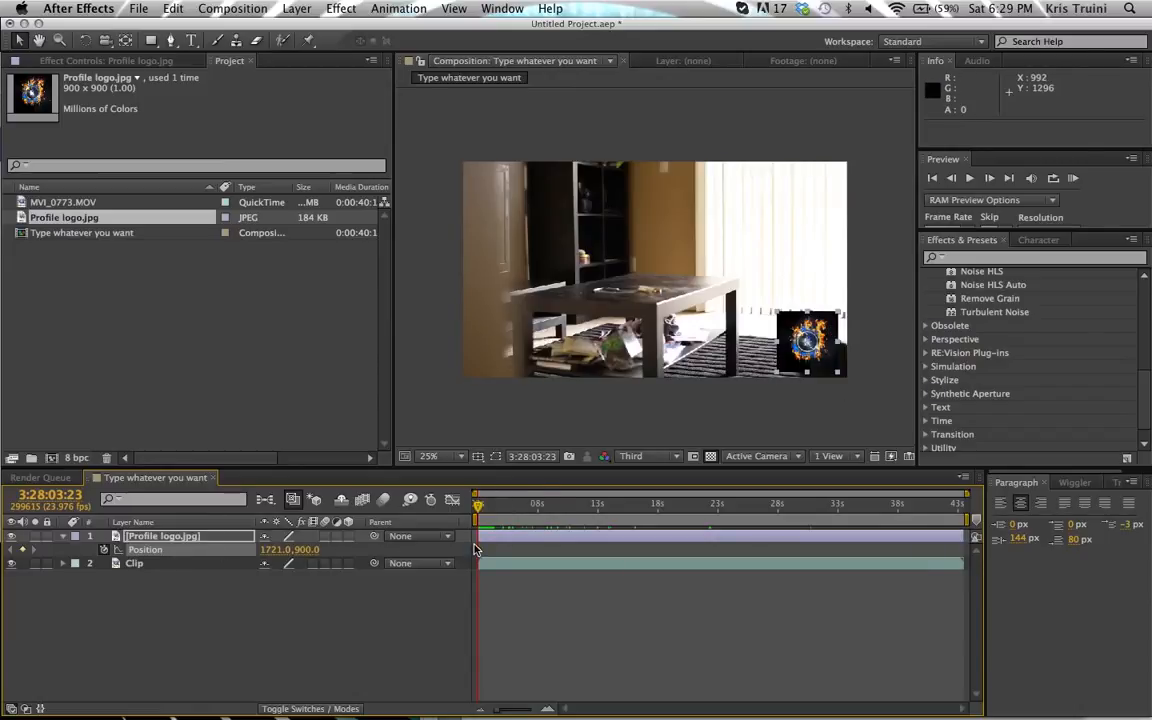
Step: Add a second Position keyframe to the logo layer at 3:28:08:12 with the value 179, 900
drag(478, 505, 531, 512)
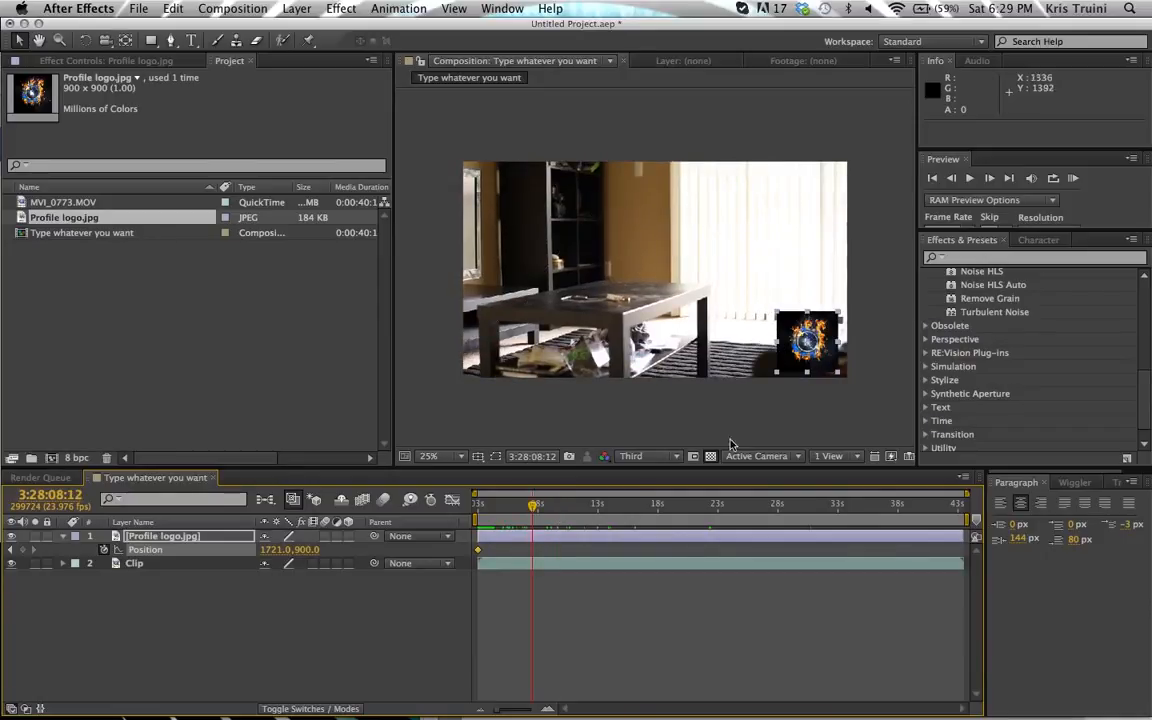
drag(283, 558, 3, 678)
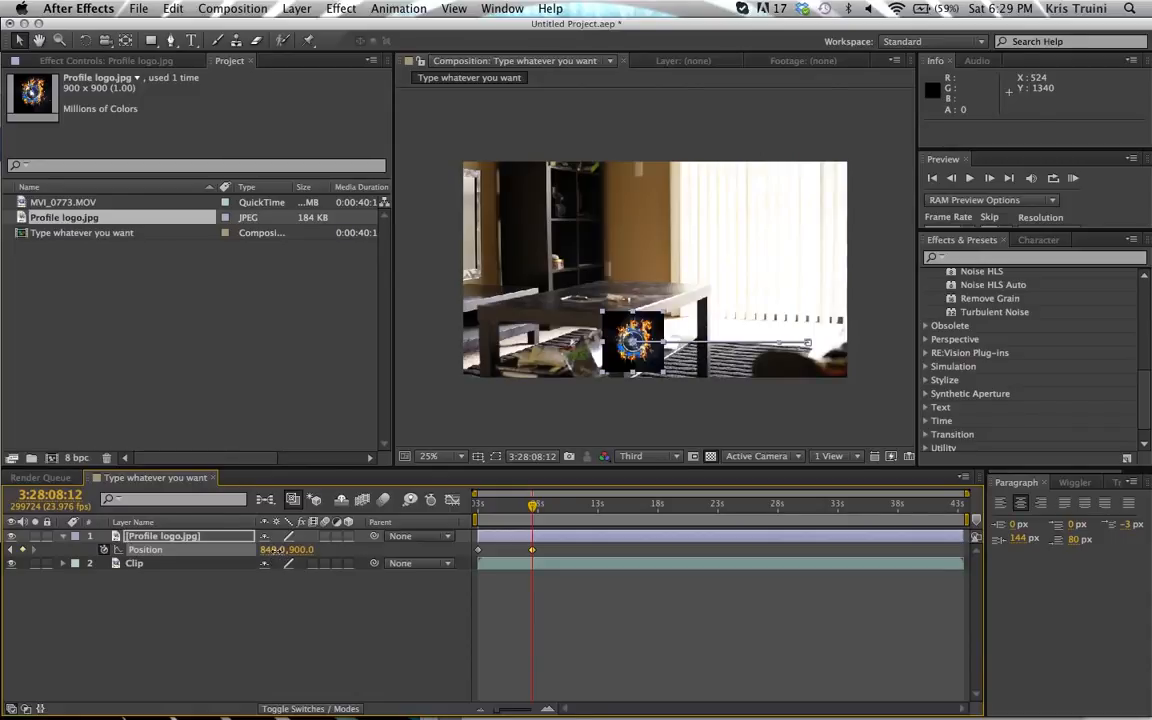
drag(274, 550, 208, 536)
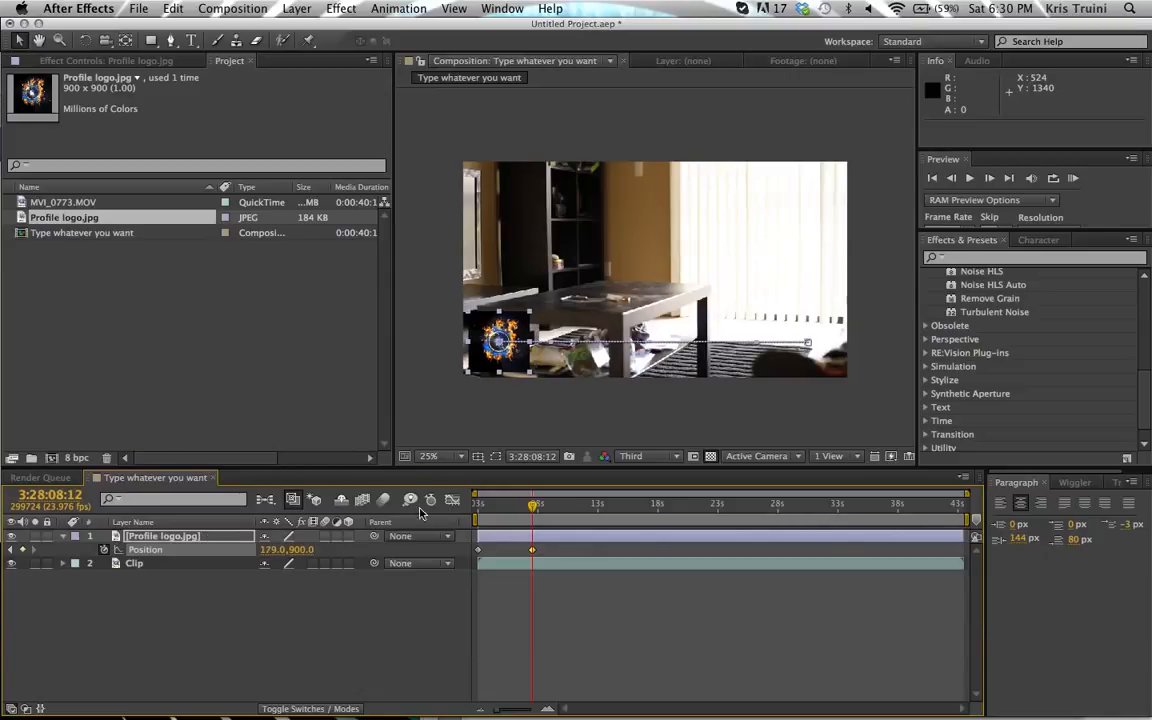
Step: Scrub from the composition's start through the second Position keyframe to preview the logo sliding across the frame
mouse_move(481, 500)
mouse_down()
mouse_move(531, 507)
mouse_move(466, 510)
mouse_up()
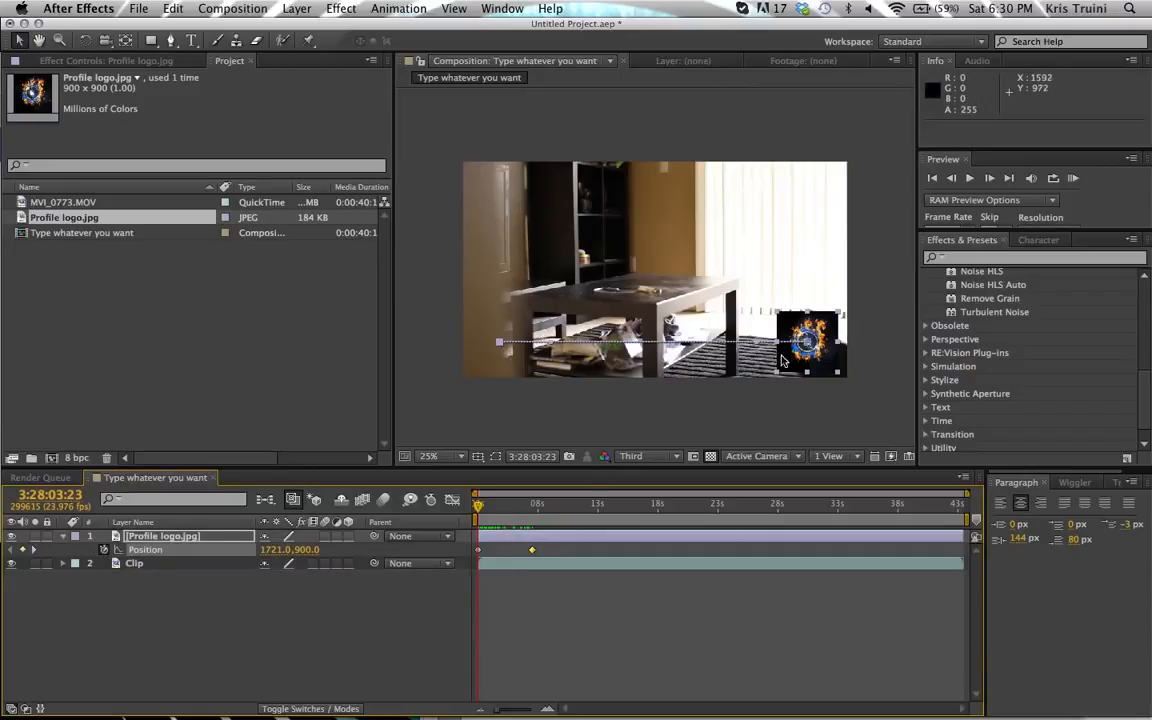
drag(478, 505, 535, 512)
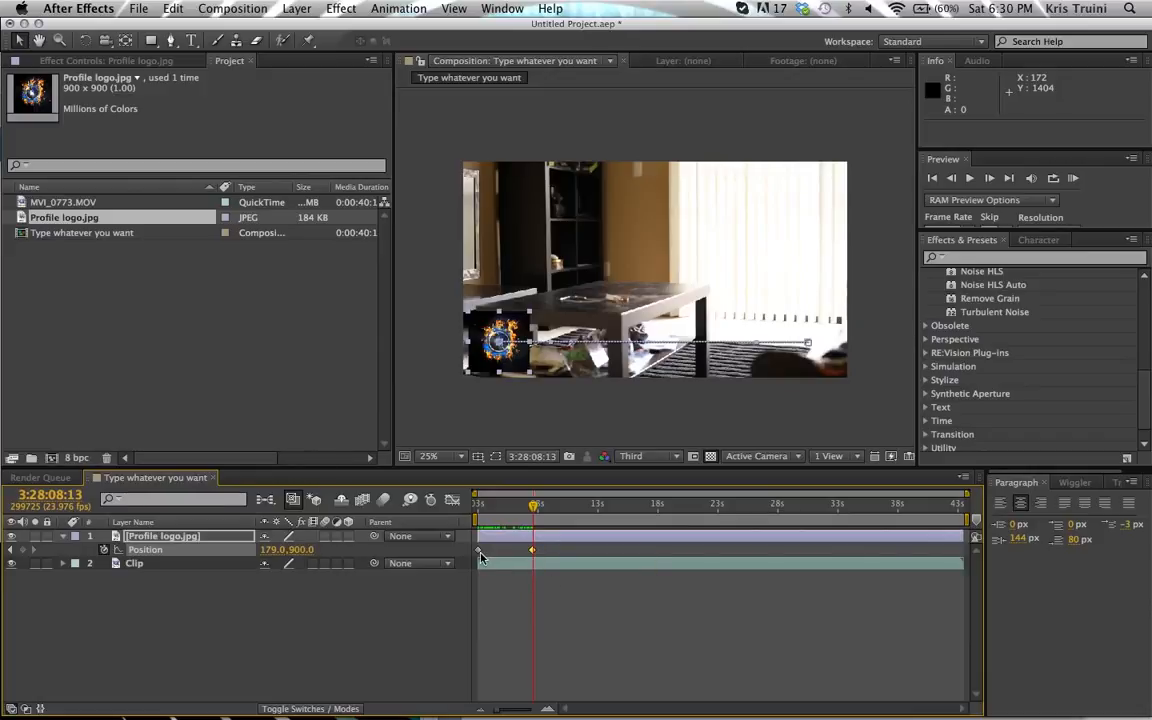
click(532, 550)
drag(538, 516, 521, 516)
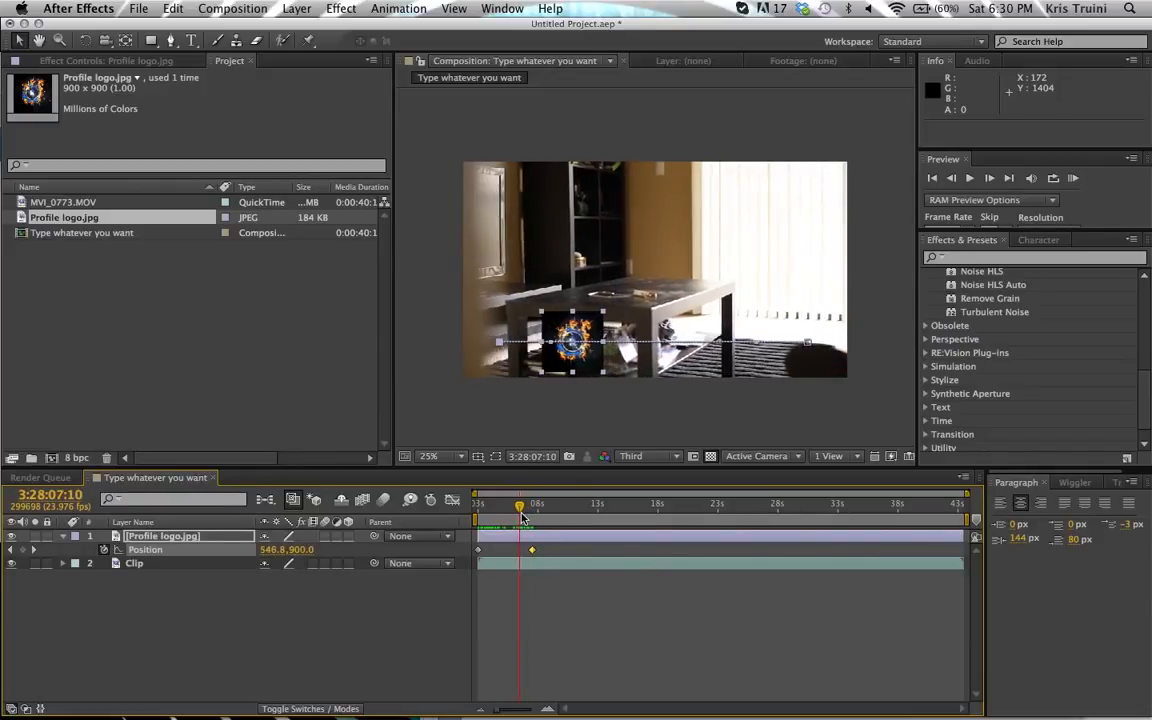
Step: Move the logo's second Position keyframe to 3:28:12:06 and preview the movement between both keyframes
click(478, 551)
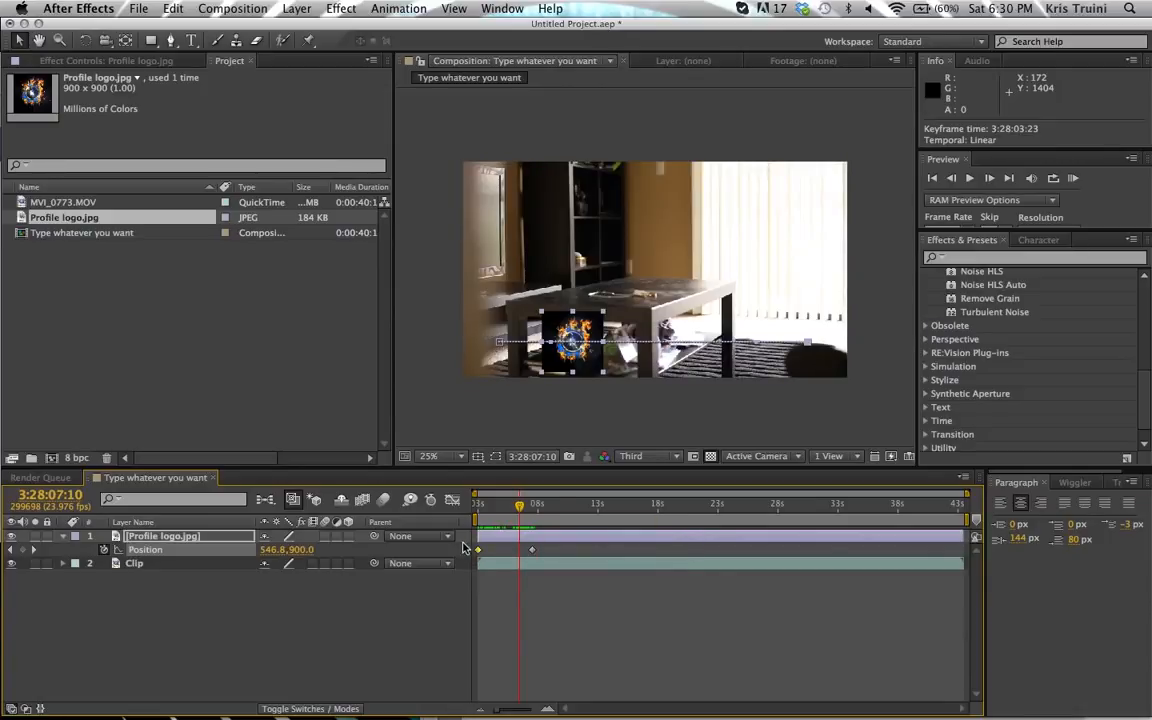
click(532, 550)
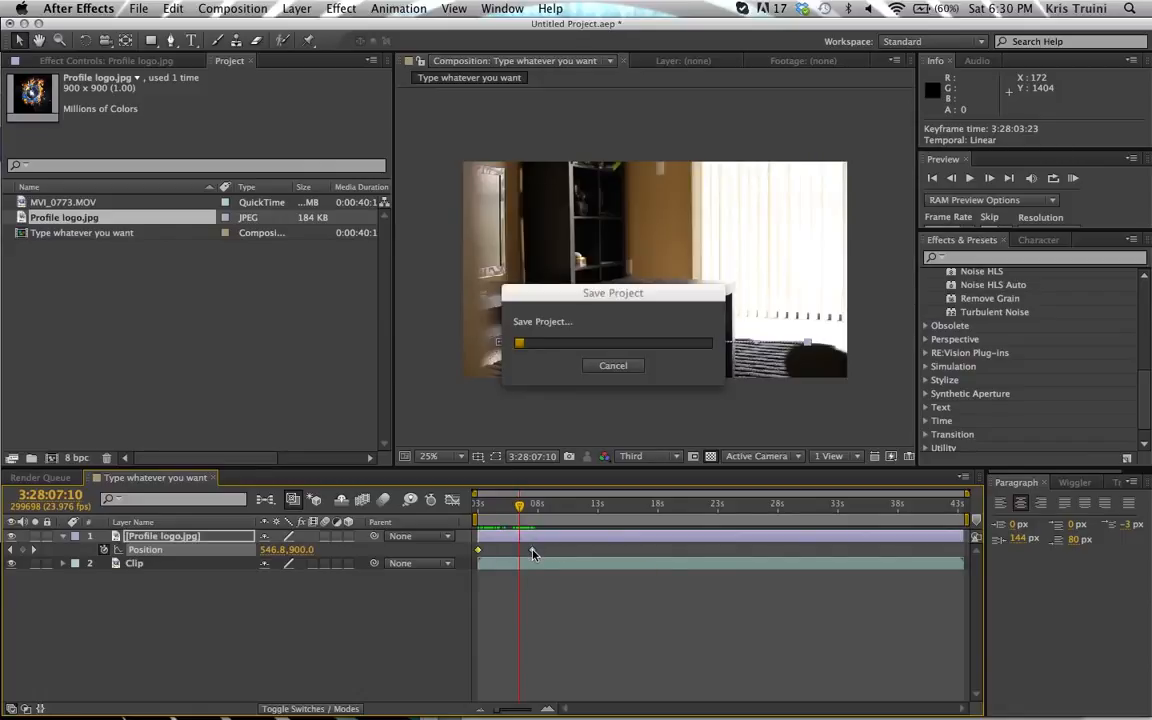
drag(532, 553, 578, 553)
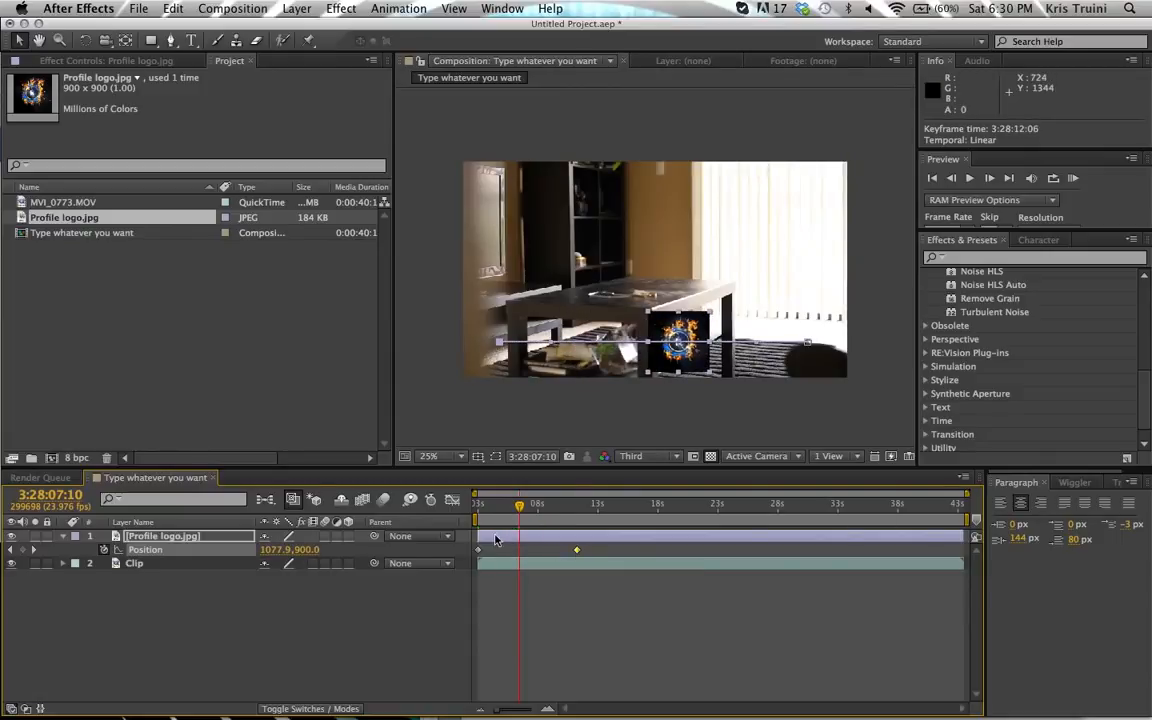
mouse_move(491, 516)
mouse_down()
mouse_move(548, 508)
mouse_move(476, 508)
mouse_up()
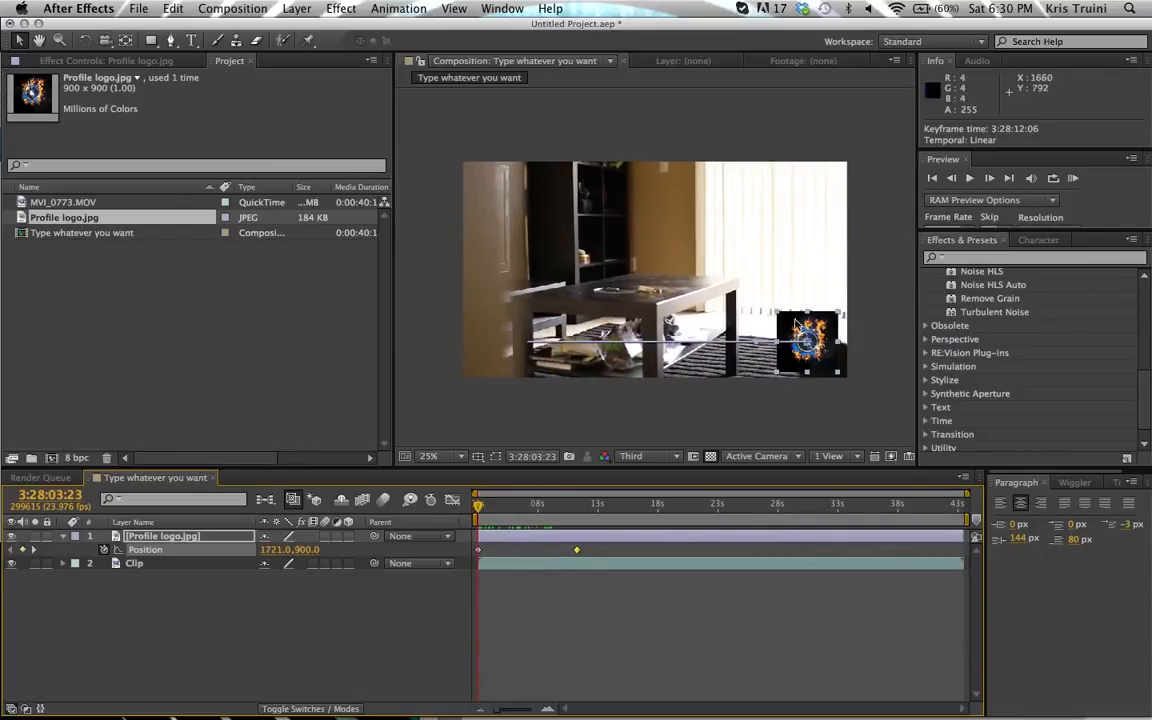
click(576, 520)
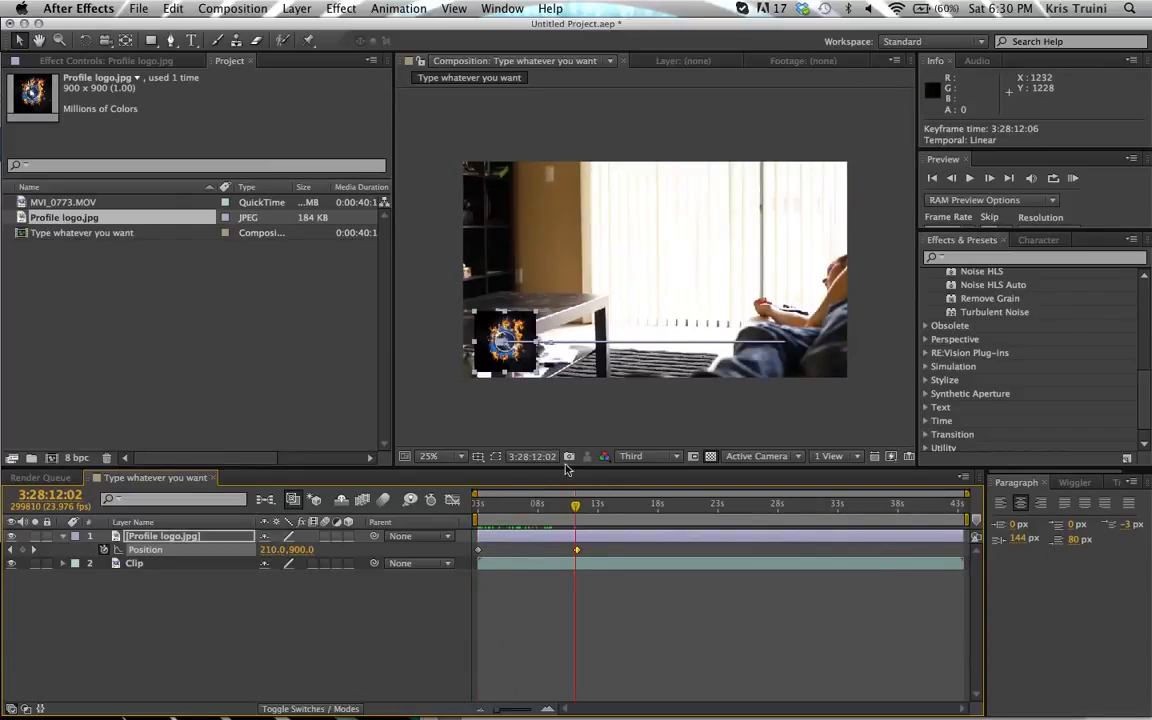
click(476, 507)
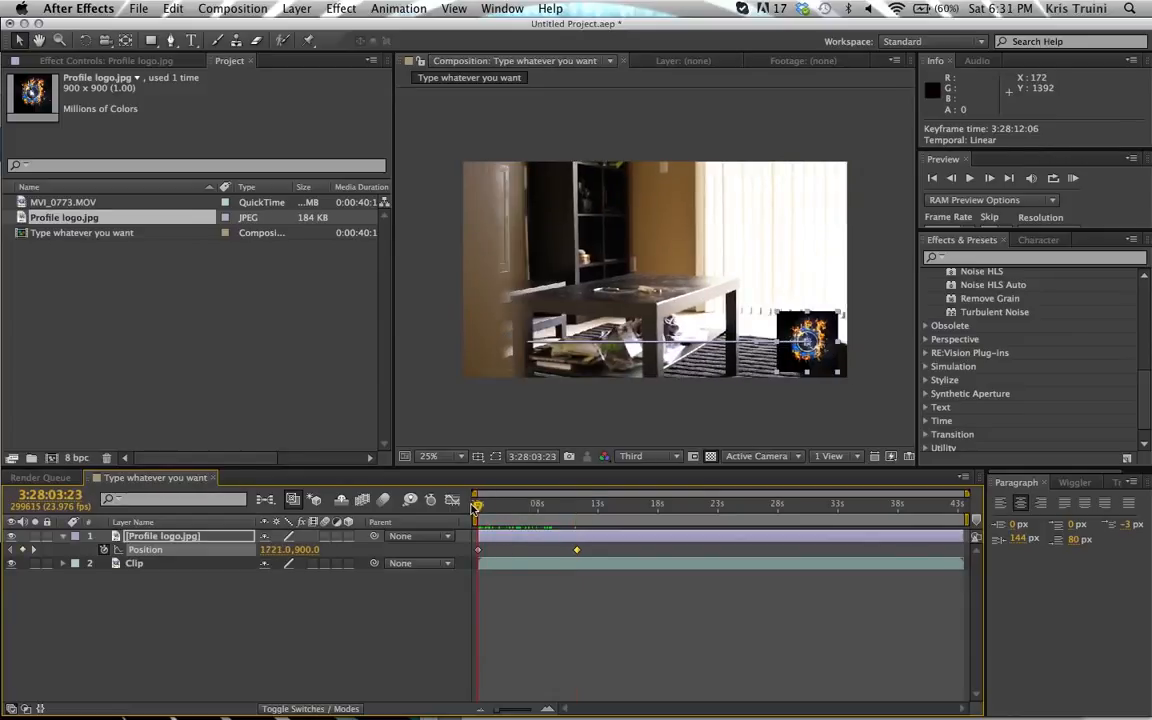
Step: Move the logo's first Position keyframe to 3:28:10:10 and preview the frames before it
click(478, 551)
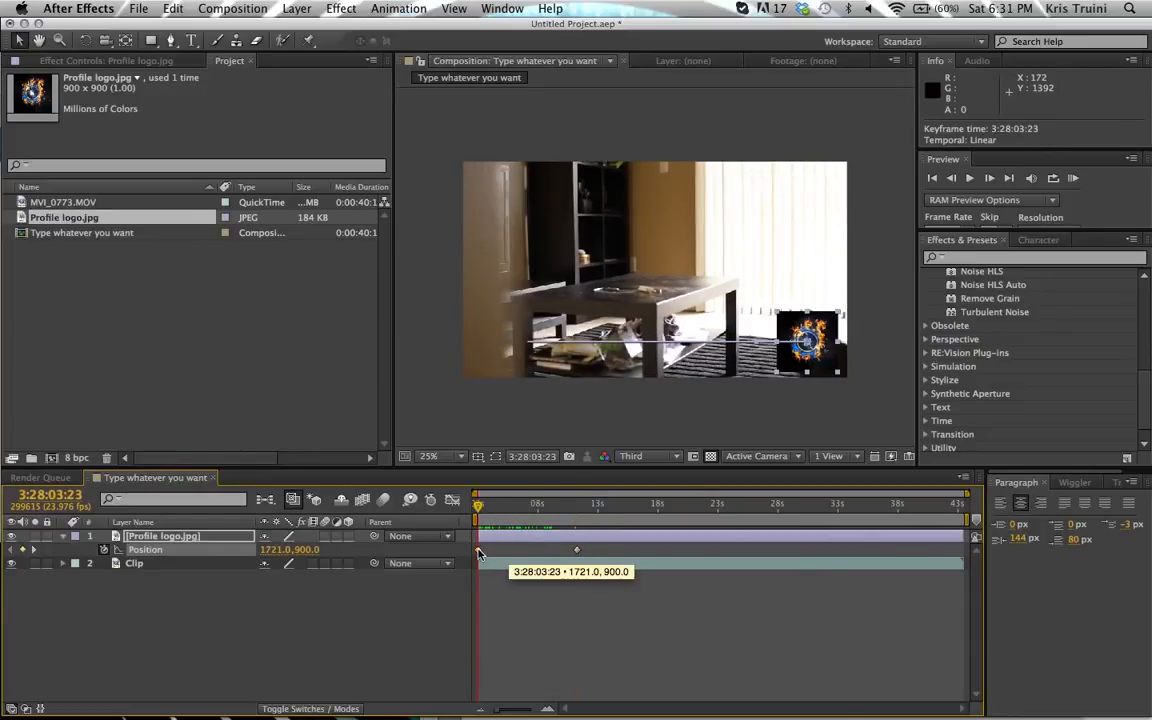
drag(478, 551, 555, 551)
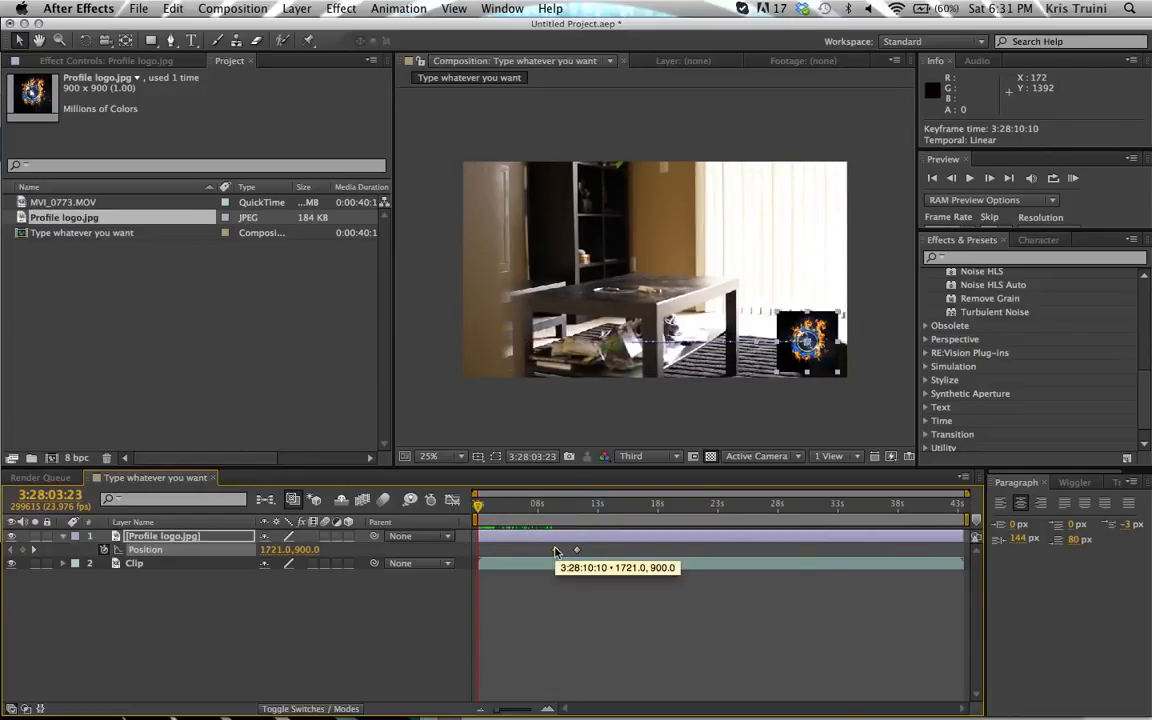
mouse_move(499, 503)
mouse_down()
mouse_move(586, 503)
mouse_move(512, 503)
mouse_up()
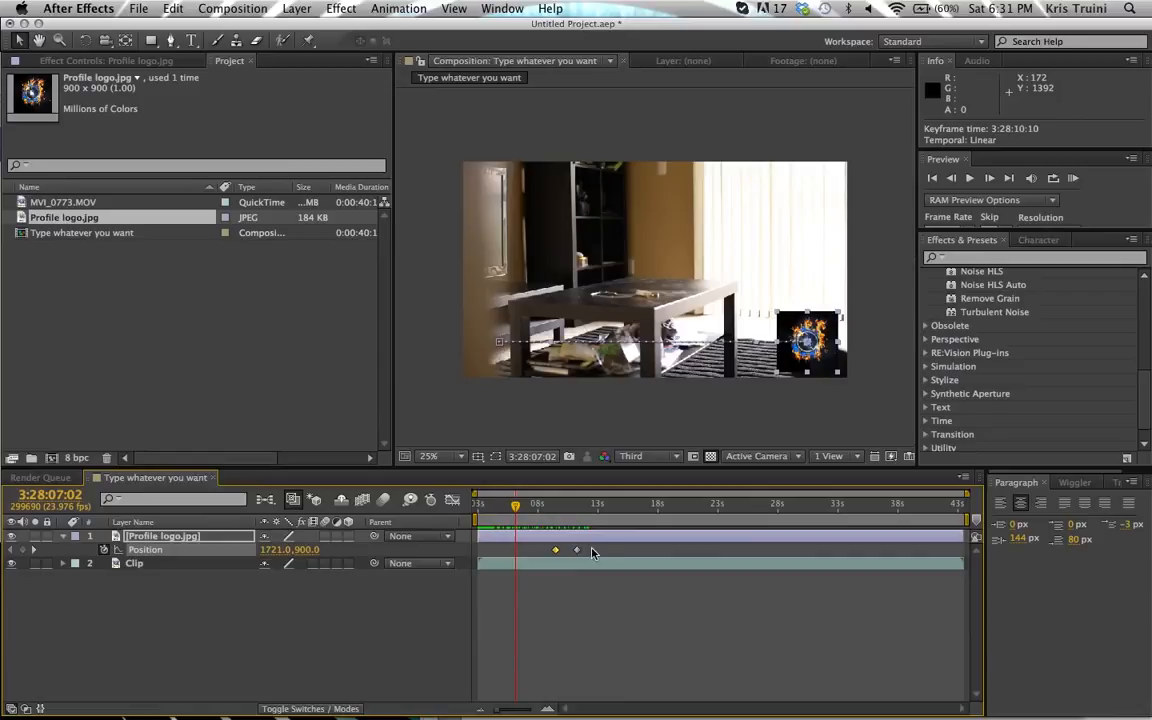
Step: Shift both Position keyframes earlier, placing the 179, 900 one at 3:28:06:12, move the 1721, 900 keyframe to 3:28:09:14, and preview up to 3:28:10:09
drag(591, 553, 508, 553)
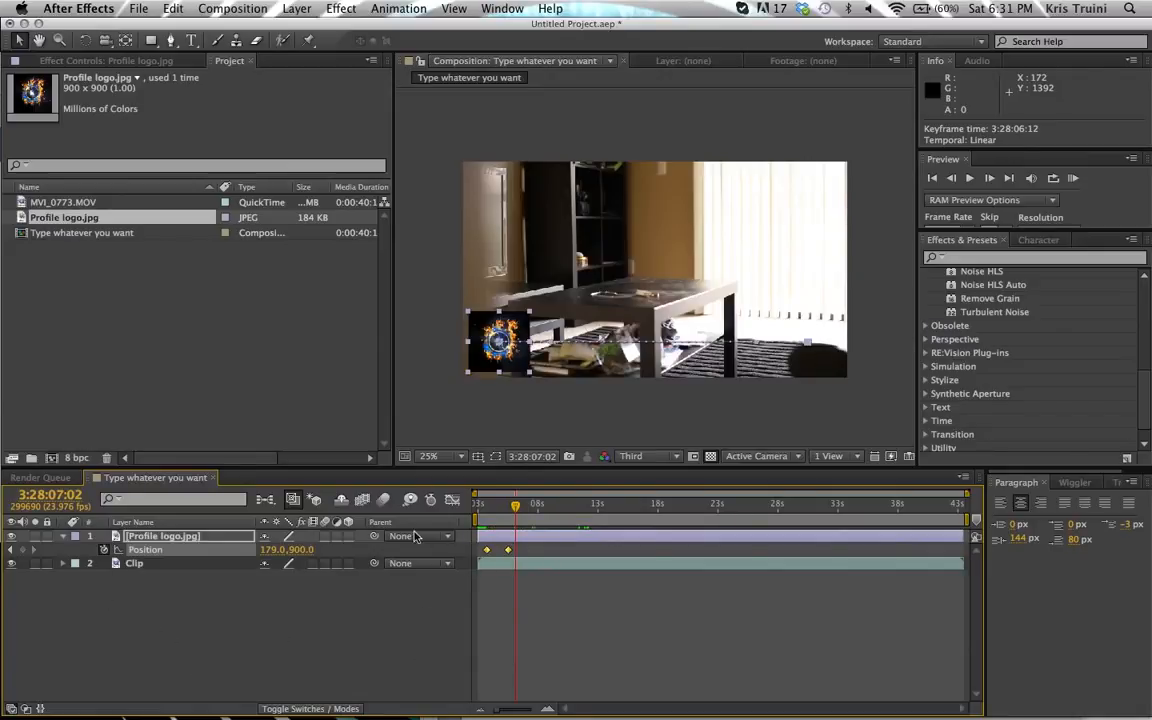
click(445, 619)
drag(489, 550, 546, 549)
drag(514, 505, 555, 511)
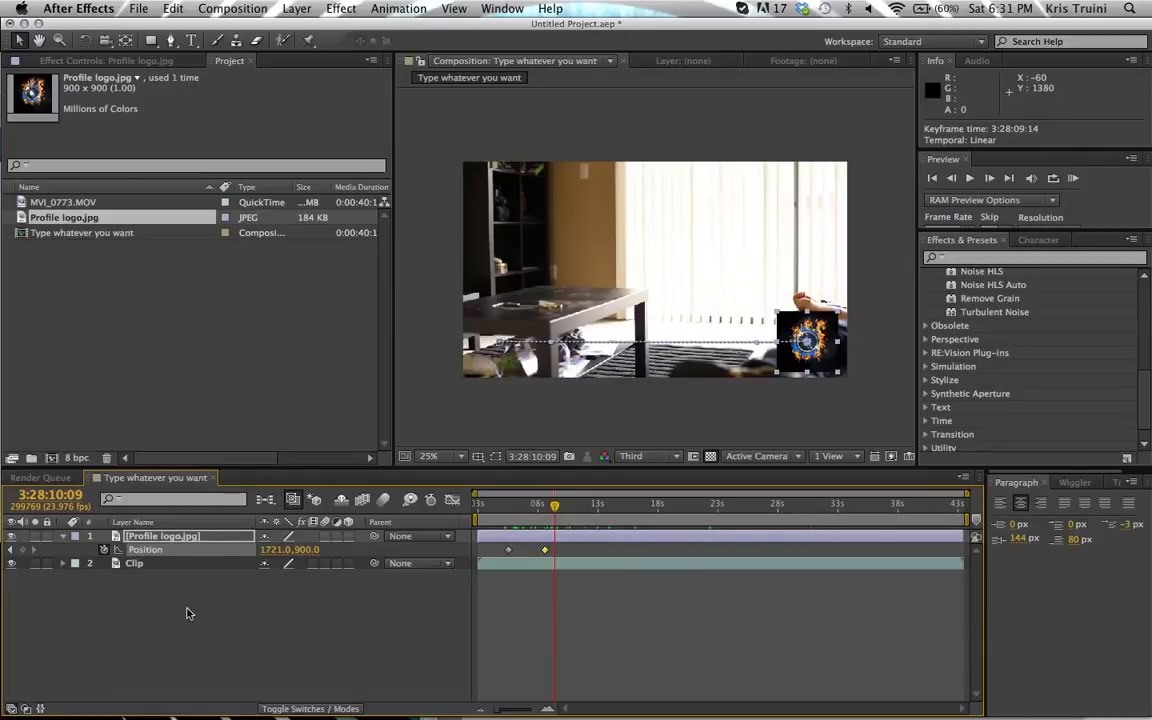
Step: Select the Clip layer and reveal only its Scale property in the timeline
click(151, 566)
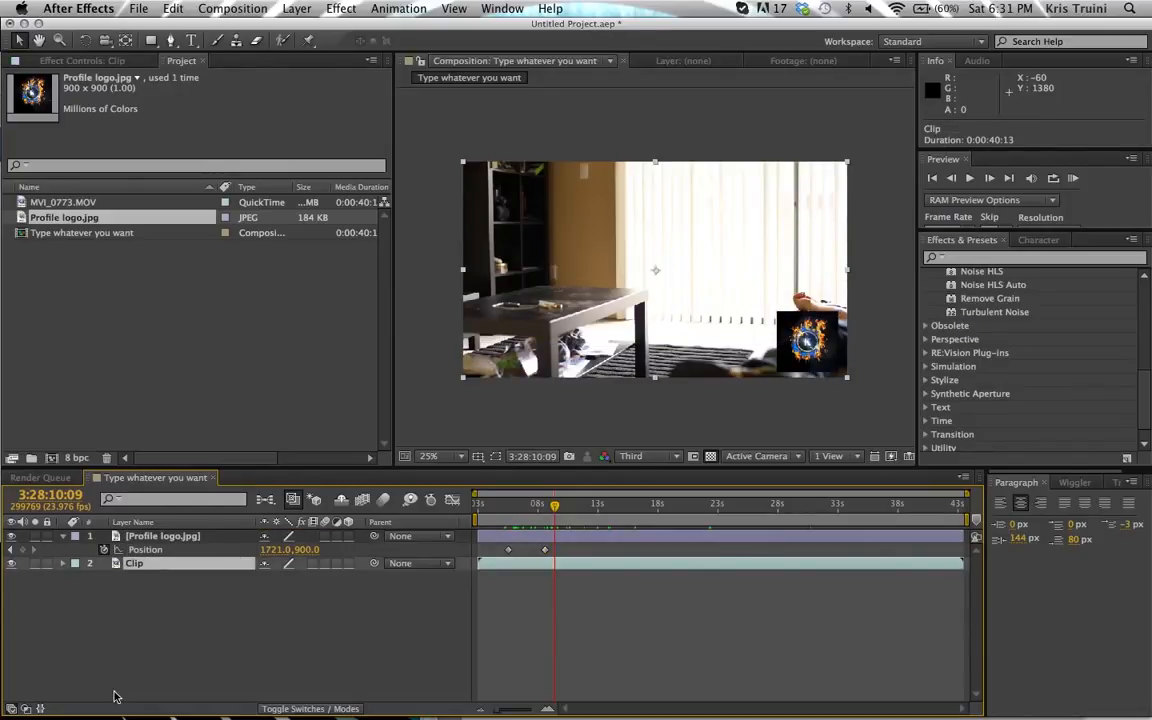
key(s)
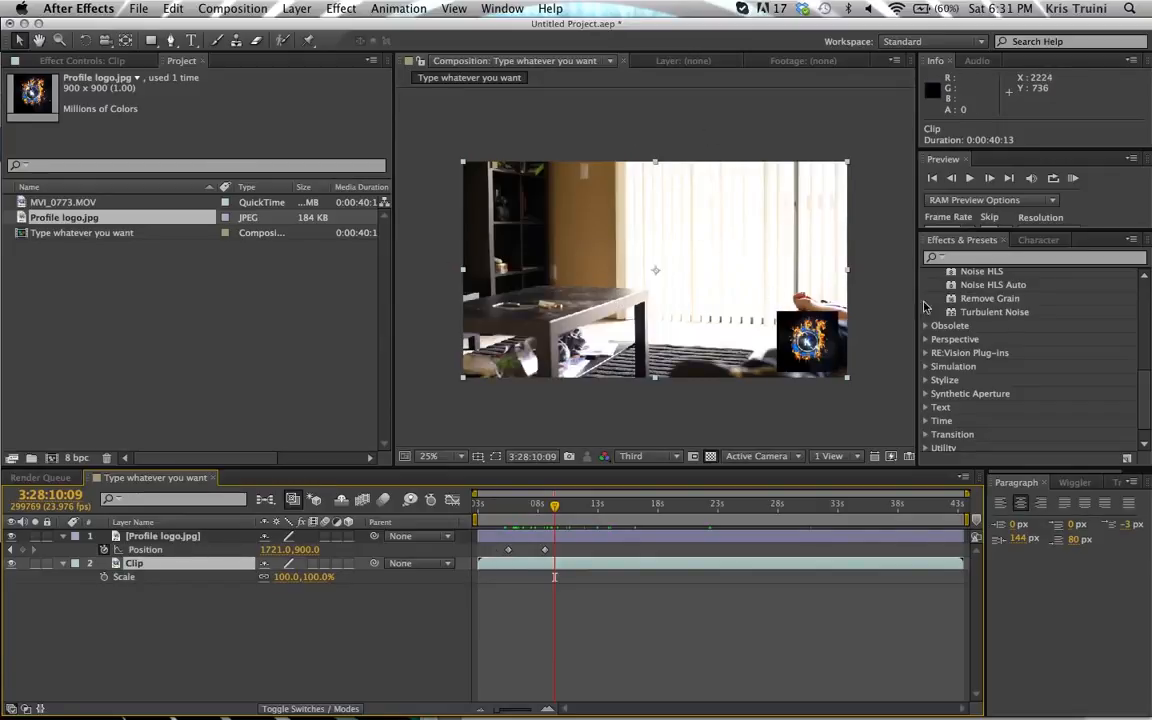
Step: Apply the Fractal Noise effect to the Profile logo.jpg layer
scroll(950, 323, up, 3)
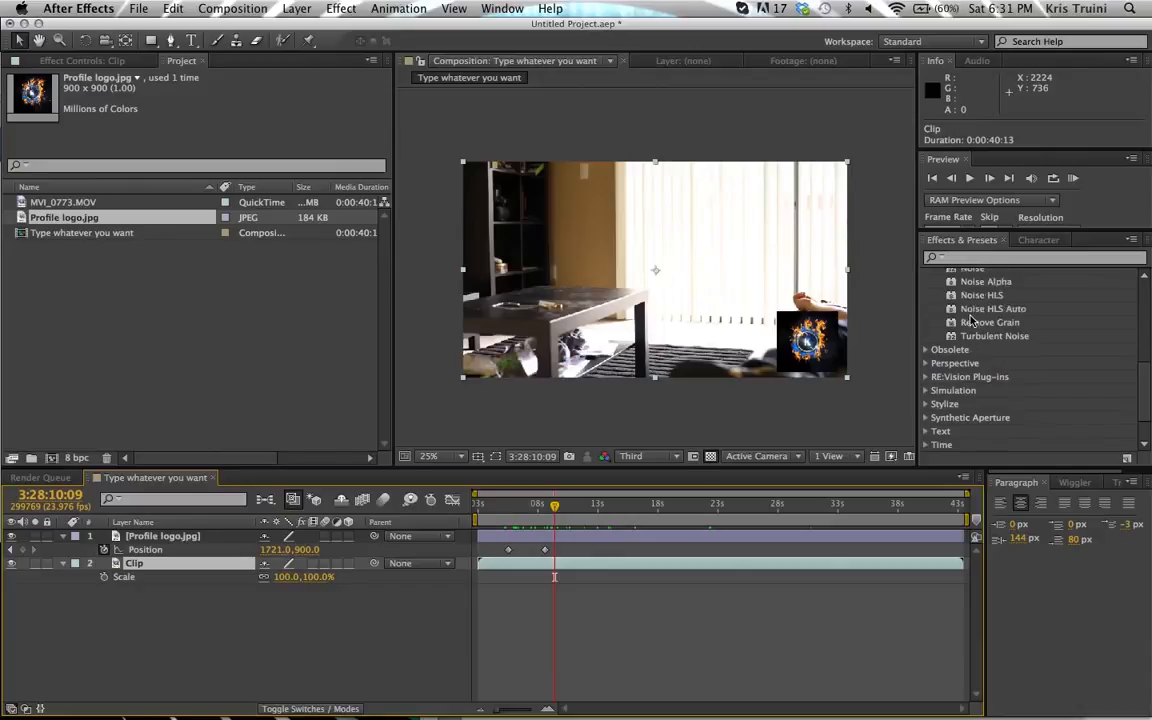
drag(981, 291, 605, 540)
click(941, 298)
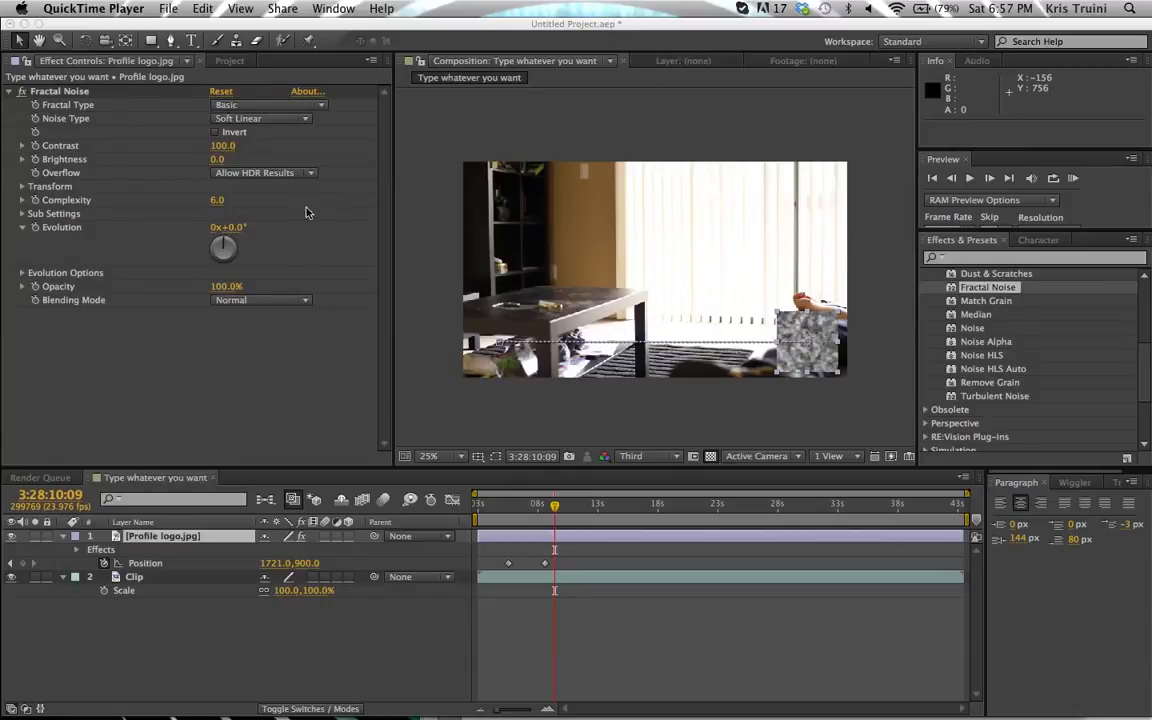
Step: Remove the Fractal Noise effect from the Profile logo.jpg layer and deselect the layer
click(57, 92)
key(Delete)
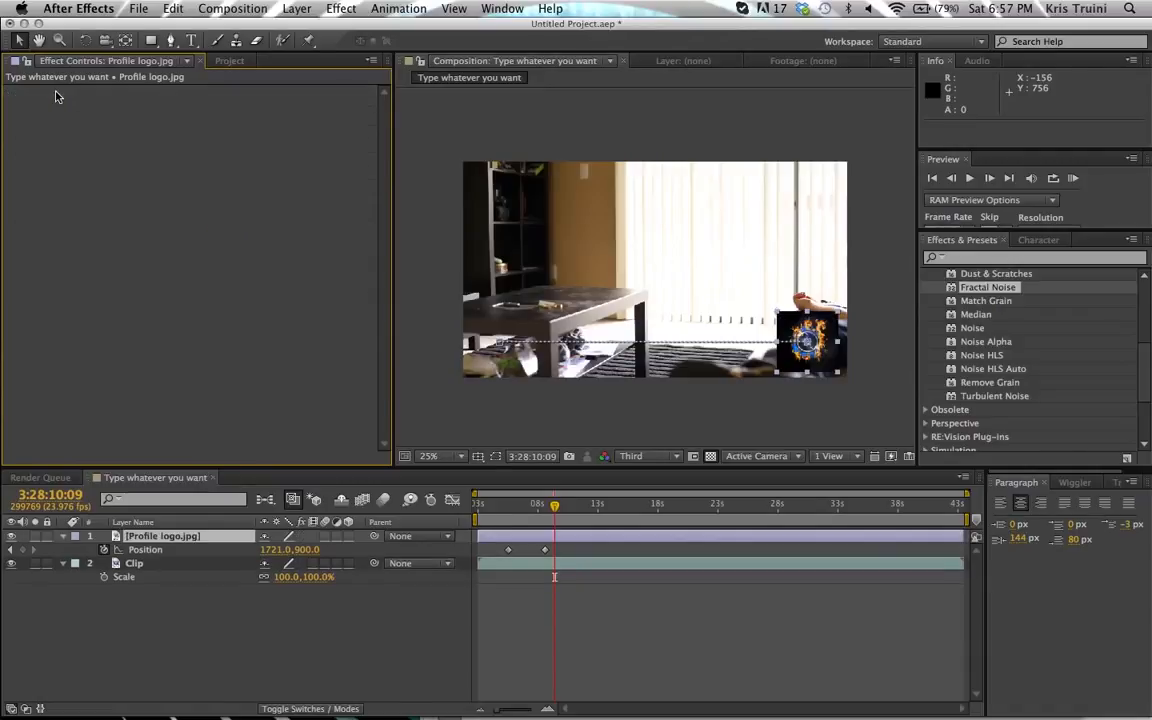
click(285, 637)
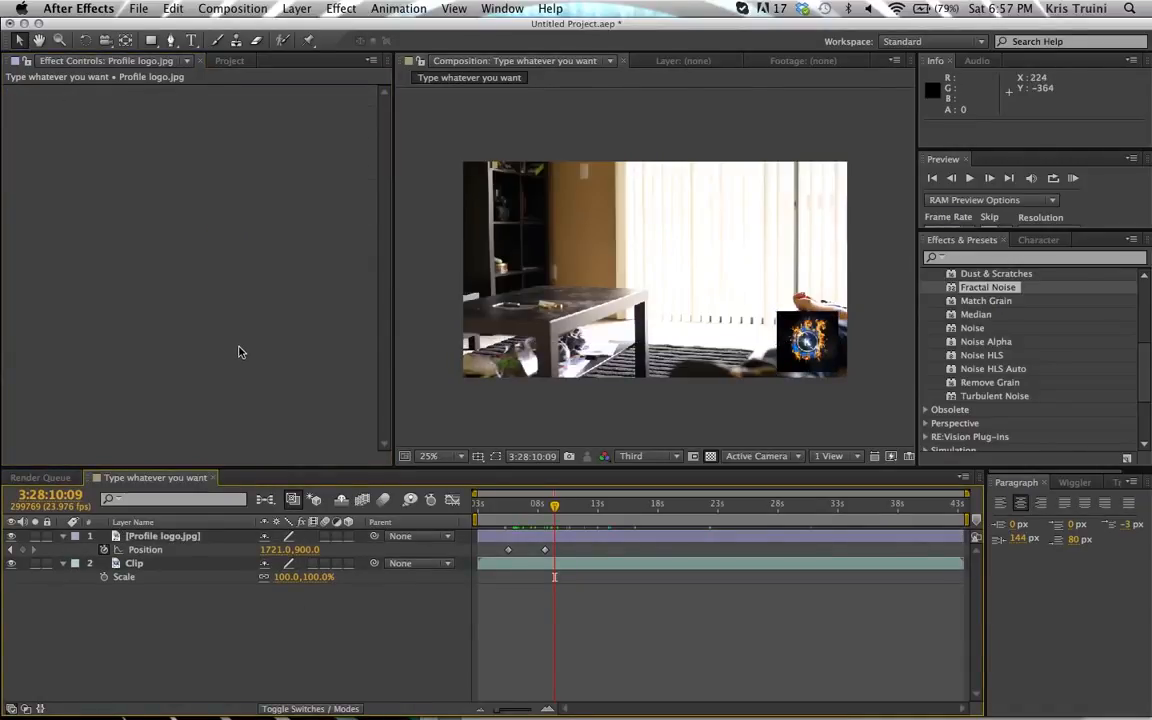
Step: Select the Profile logo.jpg layer and look through the available effect categories without applying one
click(190, 537)
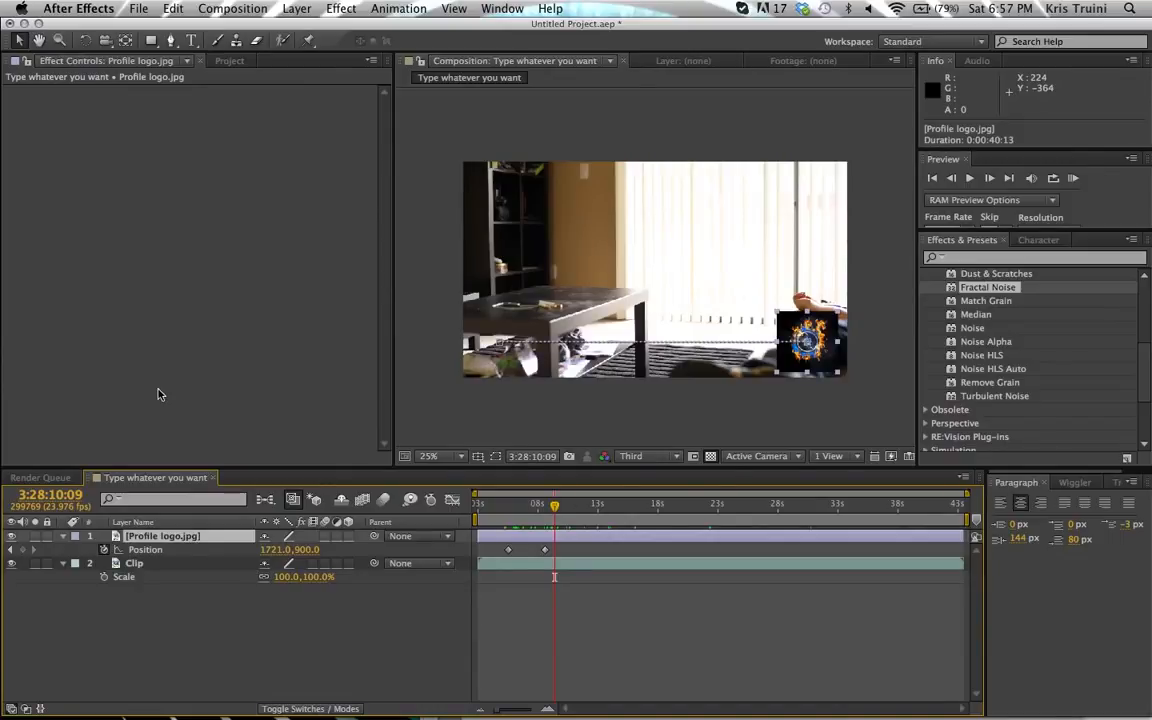
click(337, 9)
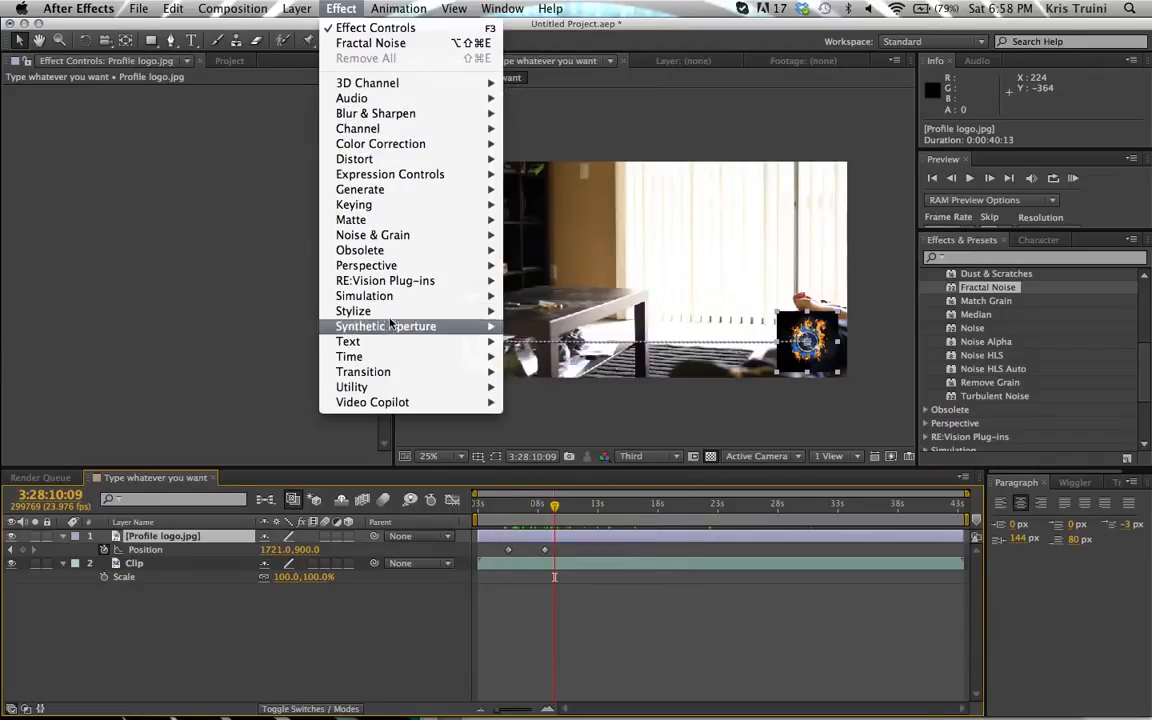
mouse_move(374, 115)
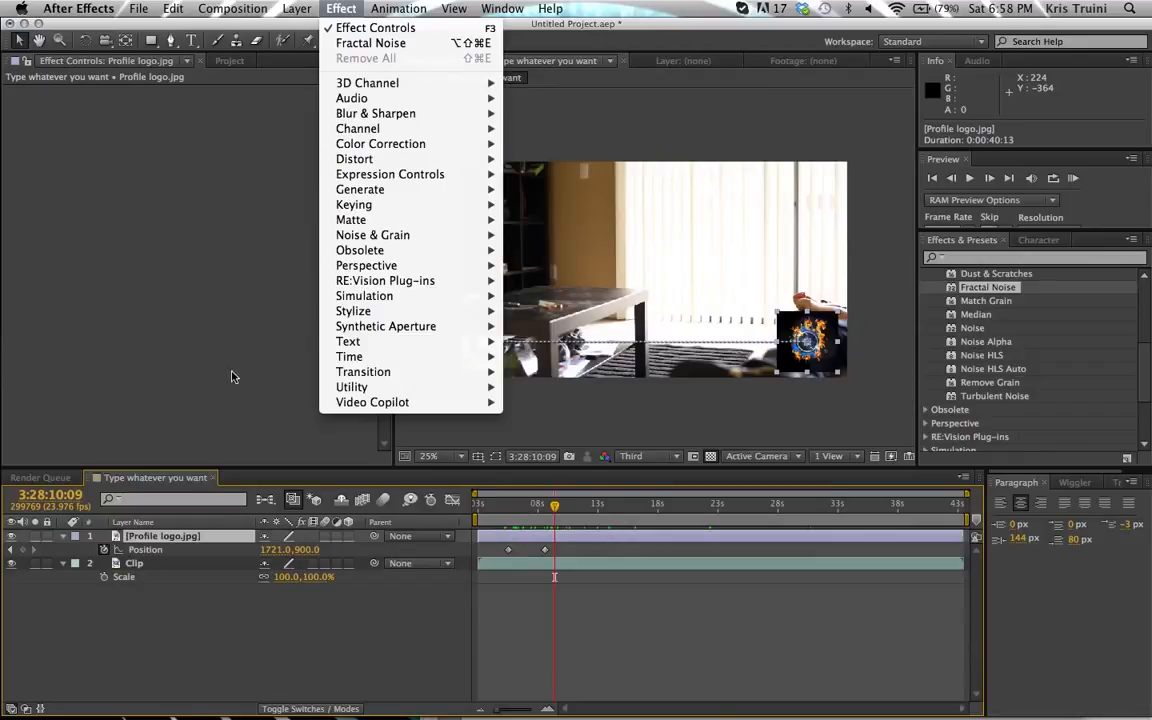
click(240, 211)
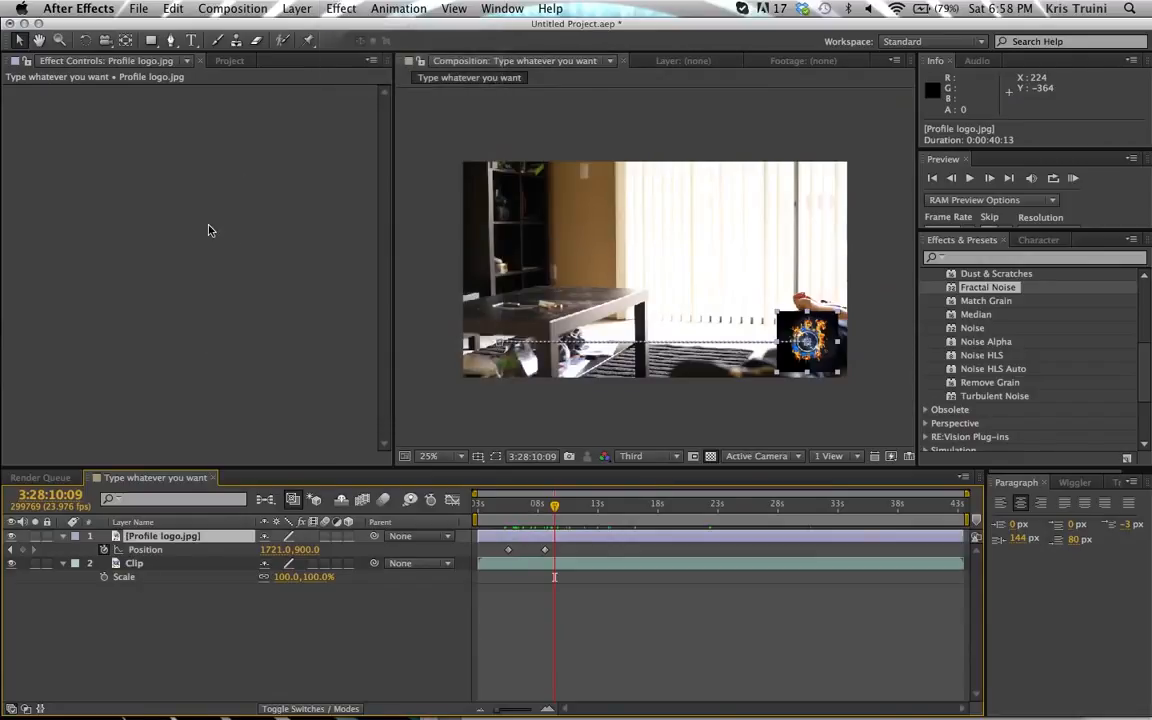
Step: Search the effects and presets library for "frac"
click(960, 242)
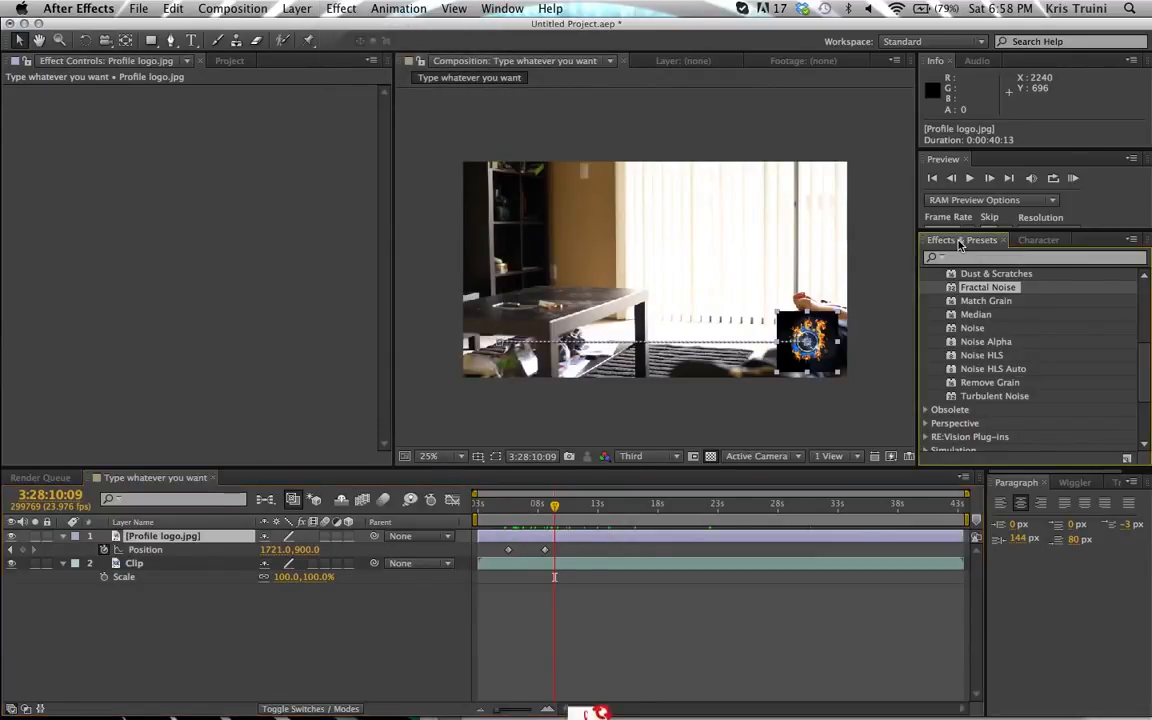
click(1024, 262)
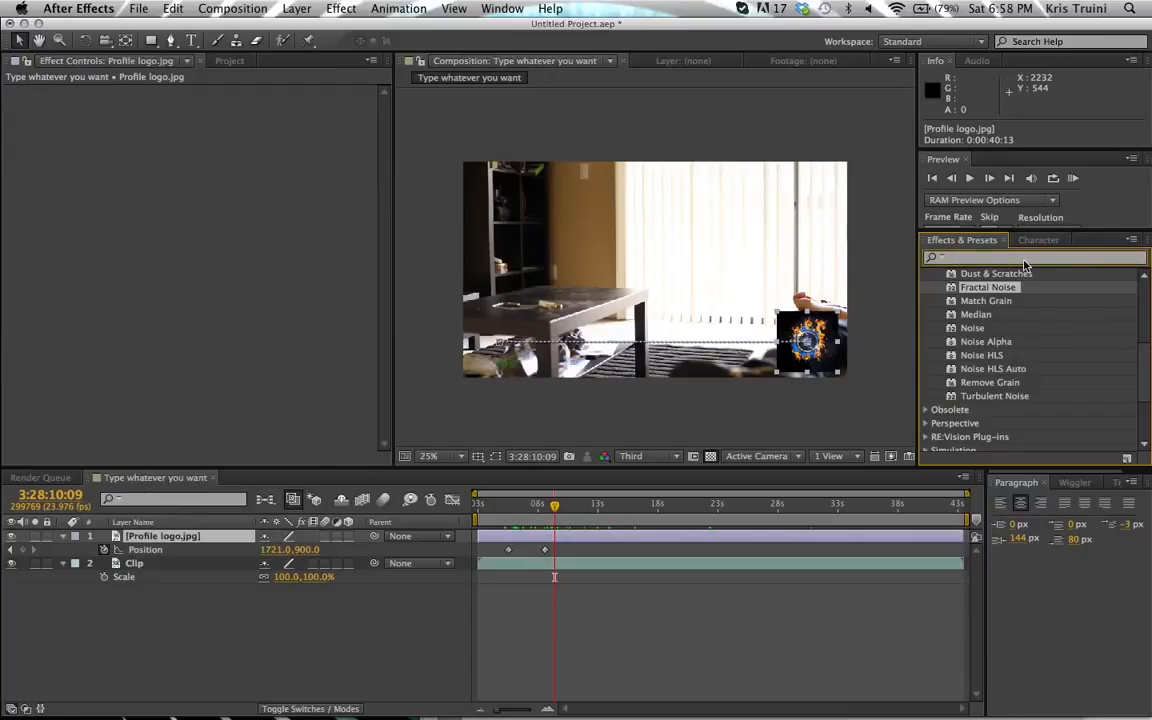
text(frac)
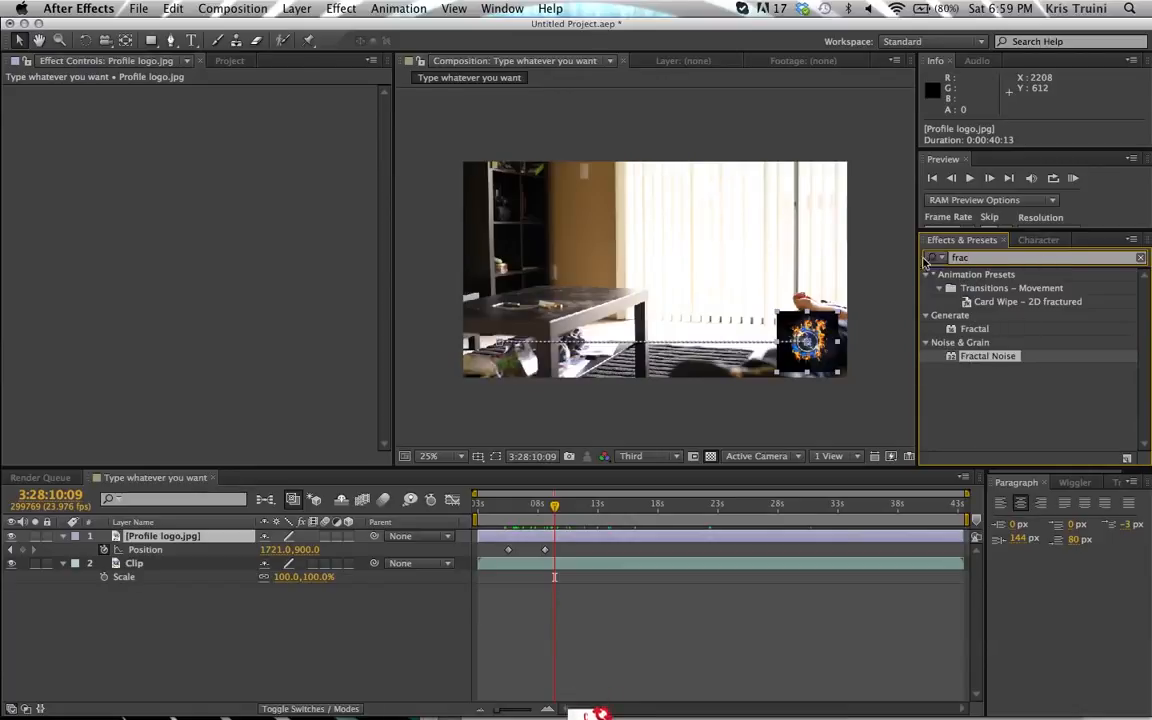
Step: Replace the effects and presets search term with "blur"
click(1057, 256)
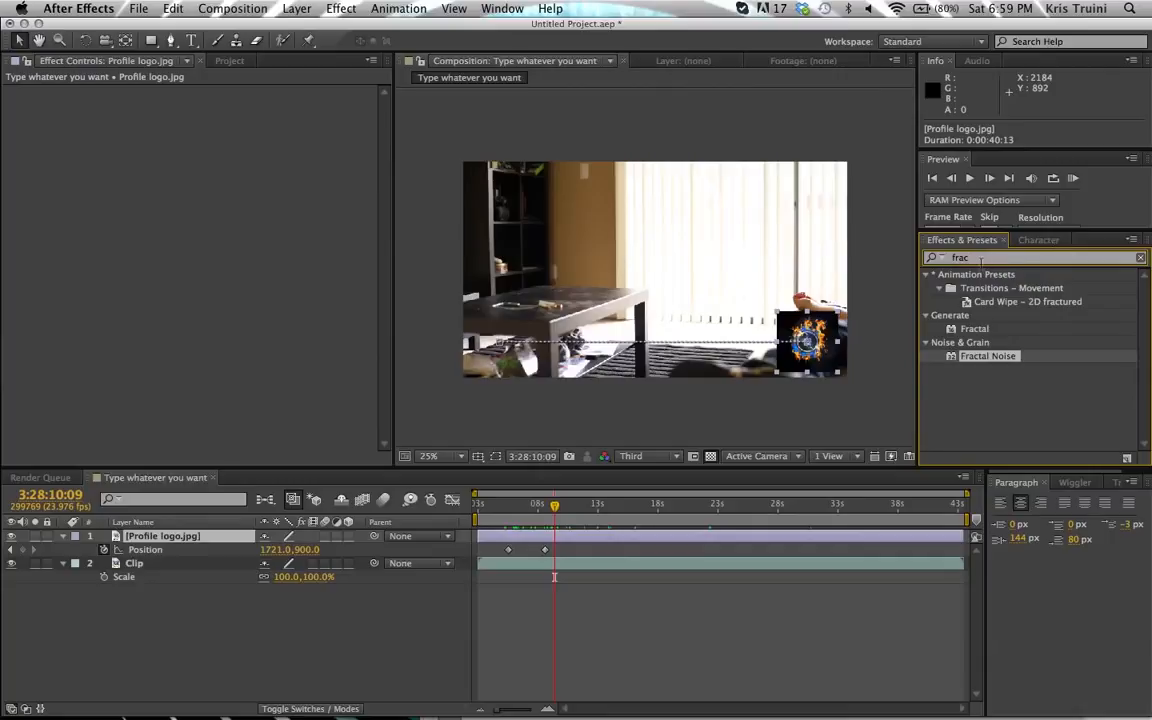
double_click(984, 257)
key(BackSpace)
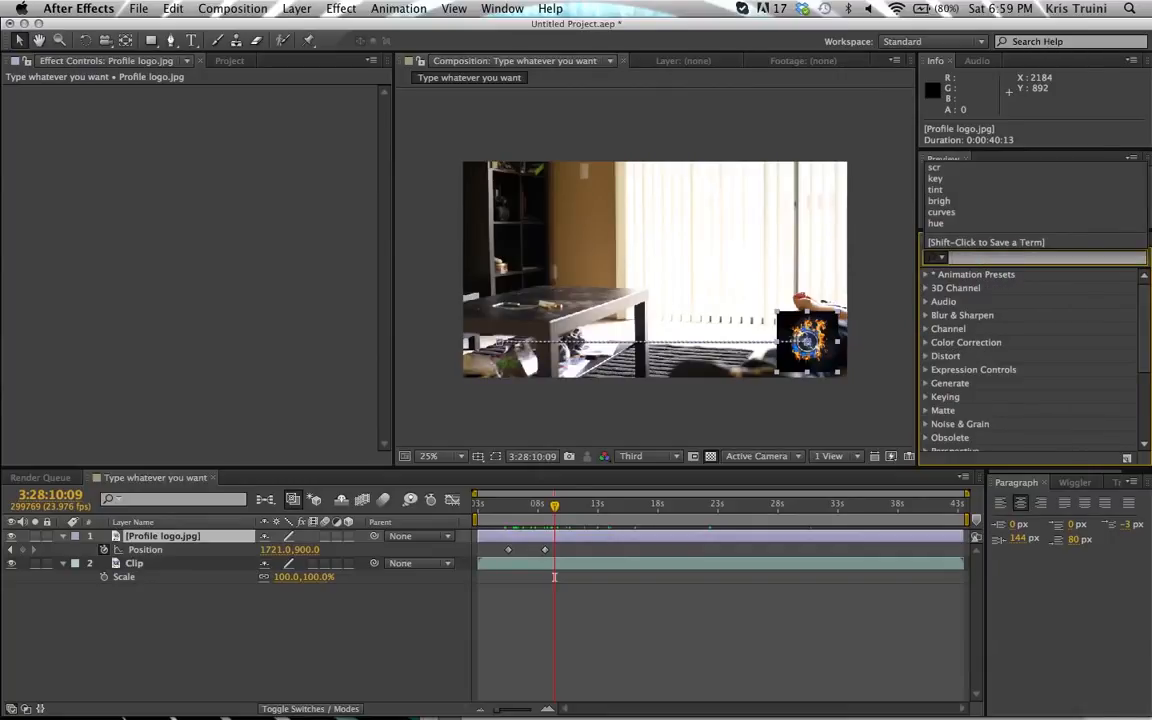
click(967, 257)
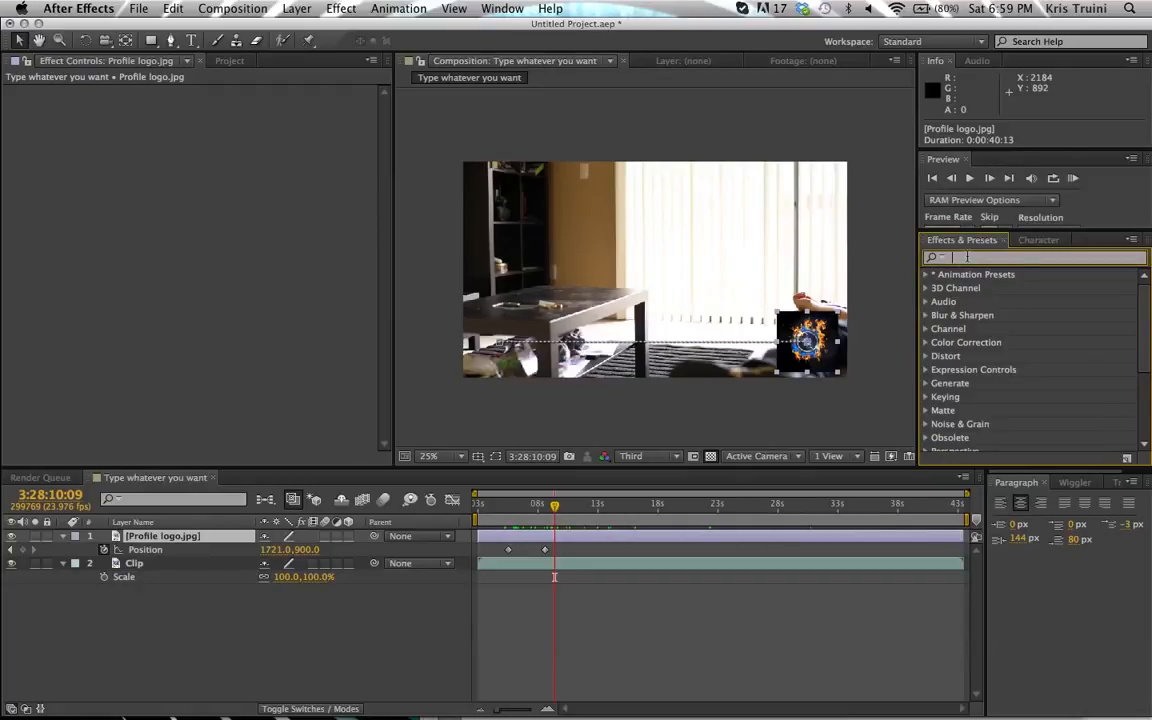
text(blur)
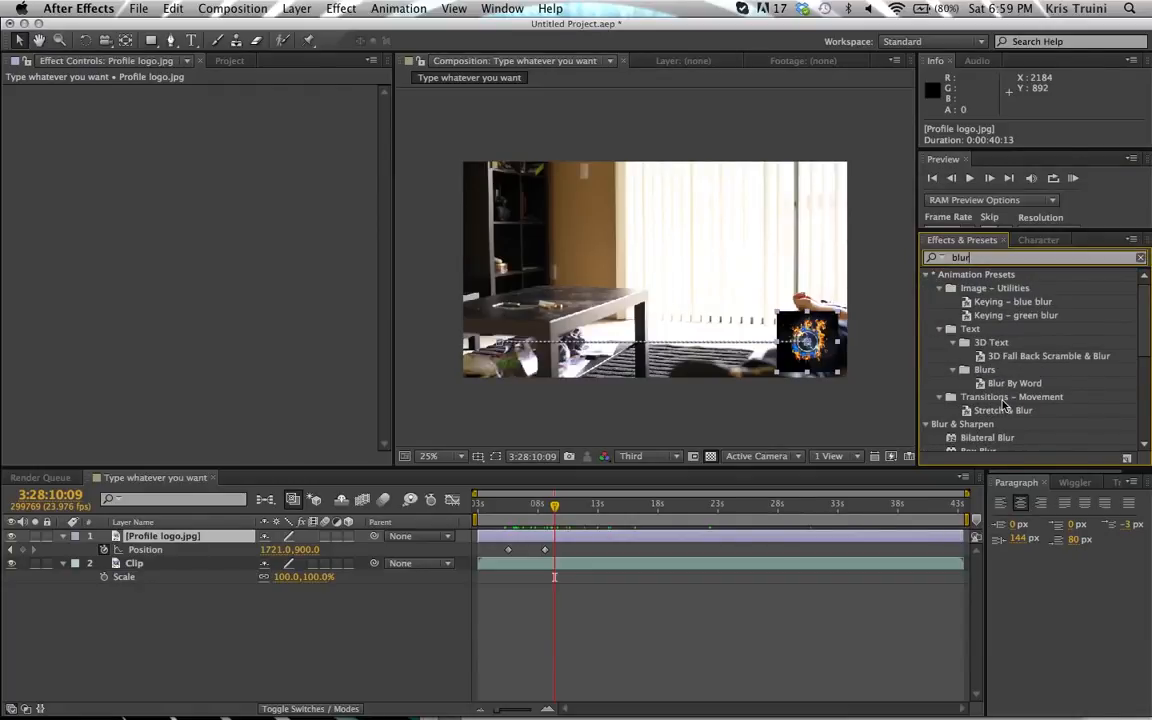
Step: Apply the Box Blur effect to the Profile logo.jpg layer, set its Blur Radius to 24.0 and deselect the layer
scroll(1004, 403, down, 1)
scroll(1004, 403, down, 3)
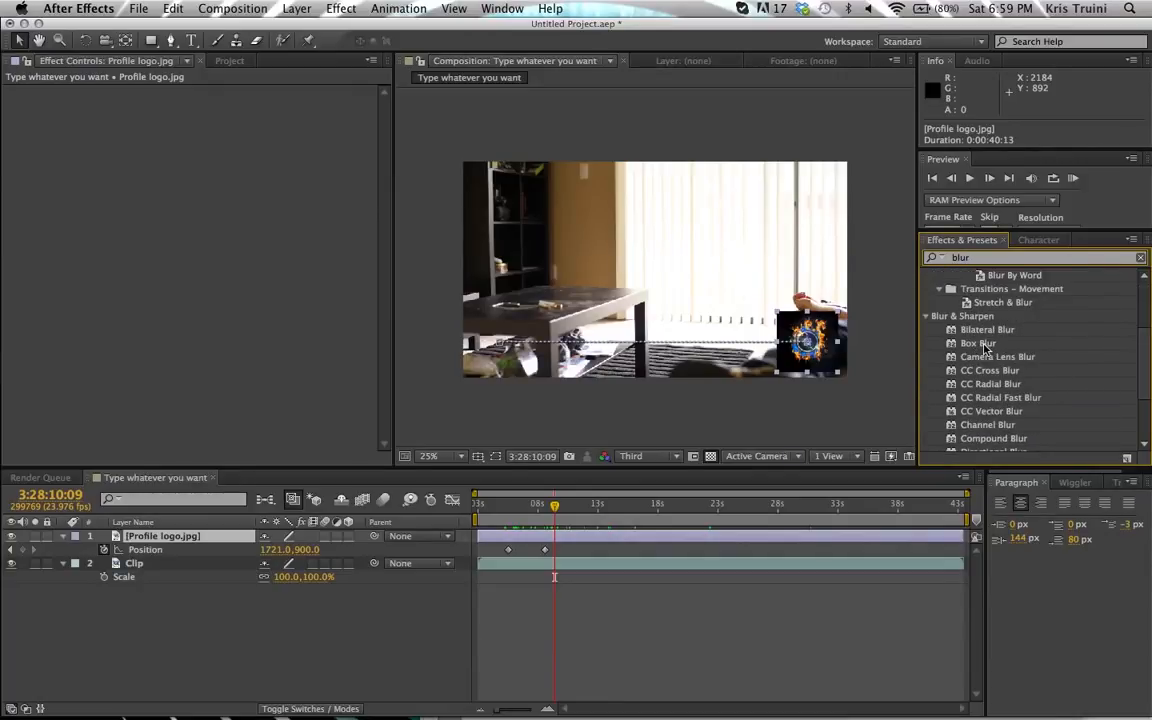
drag(986, 347, 190, 542)
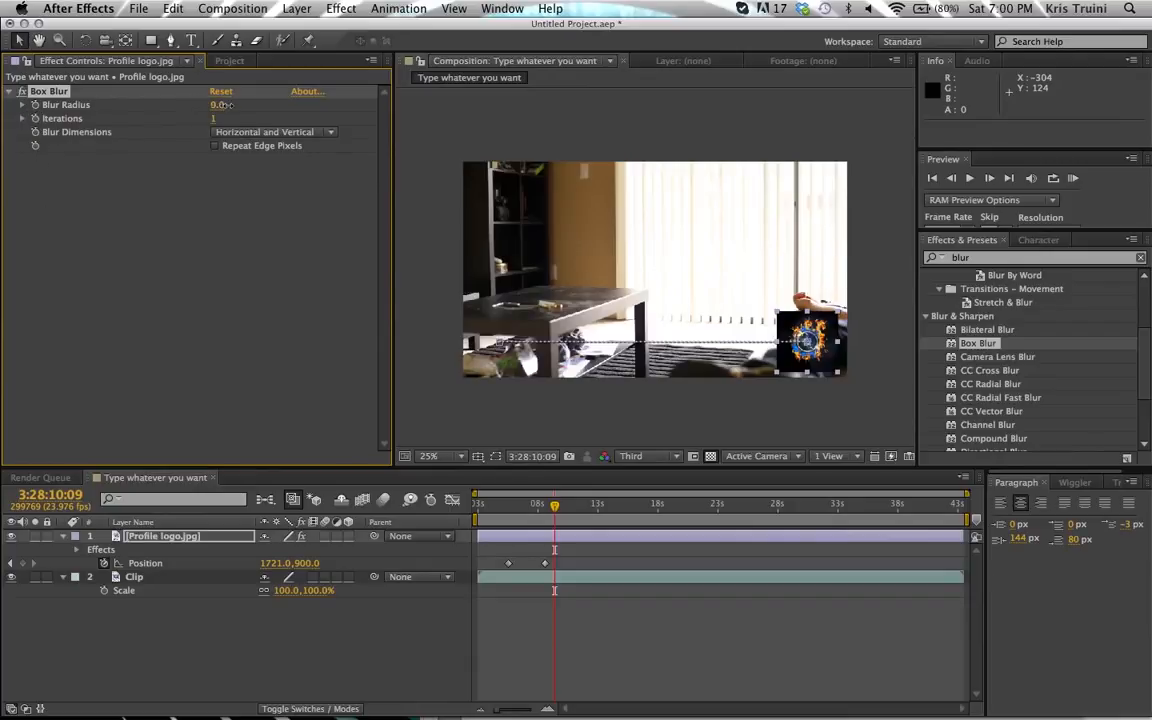
drag(228, 105, 229, 105)
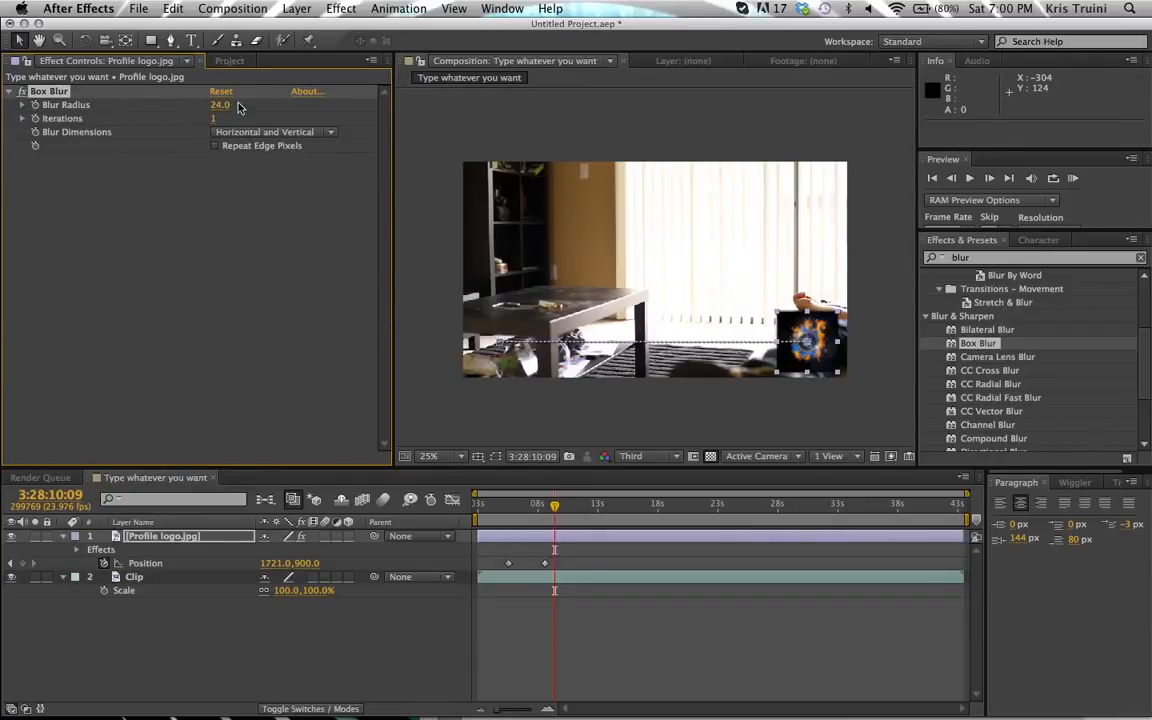
click(492, 554)
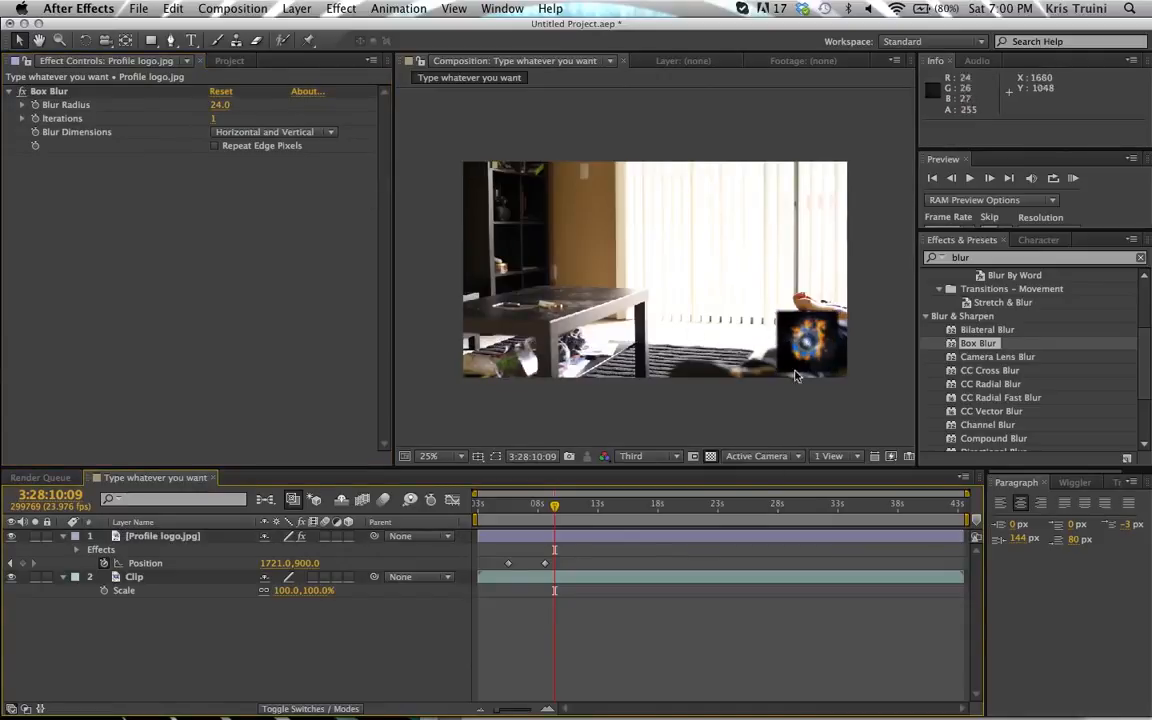
Step: Set the composition preview resolution to Full and compare the logo with Box Blur switched off and back on
click(675, 460)
click(658, 496)
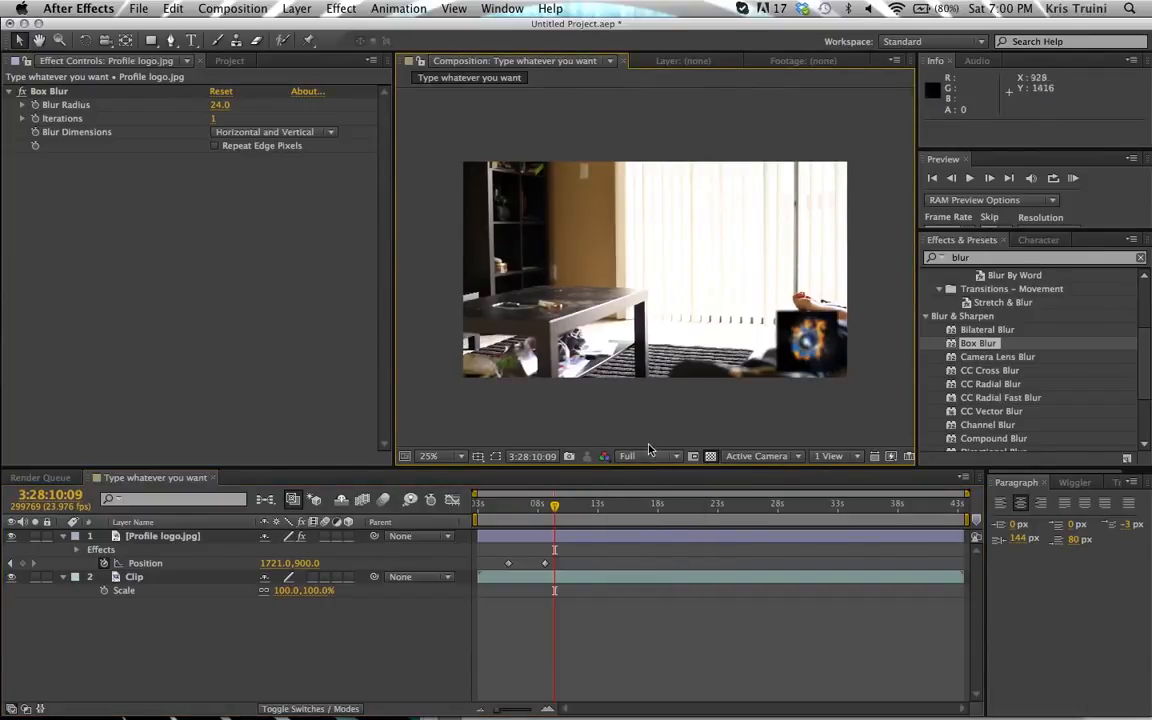
click(675, 458)
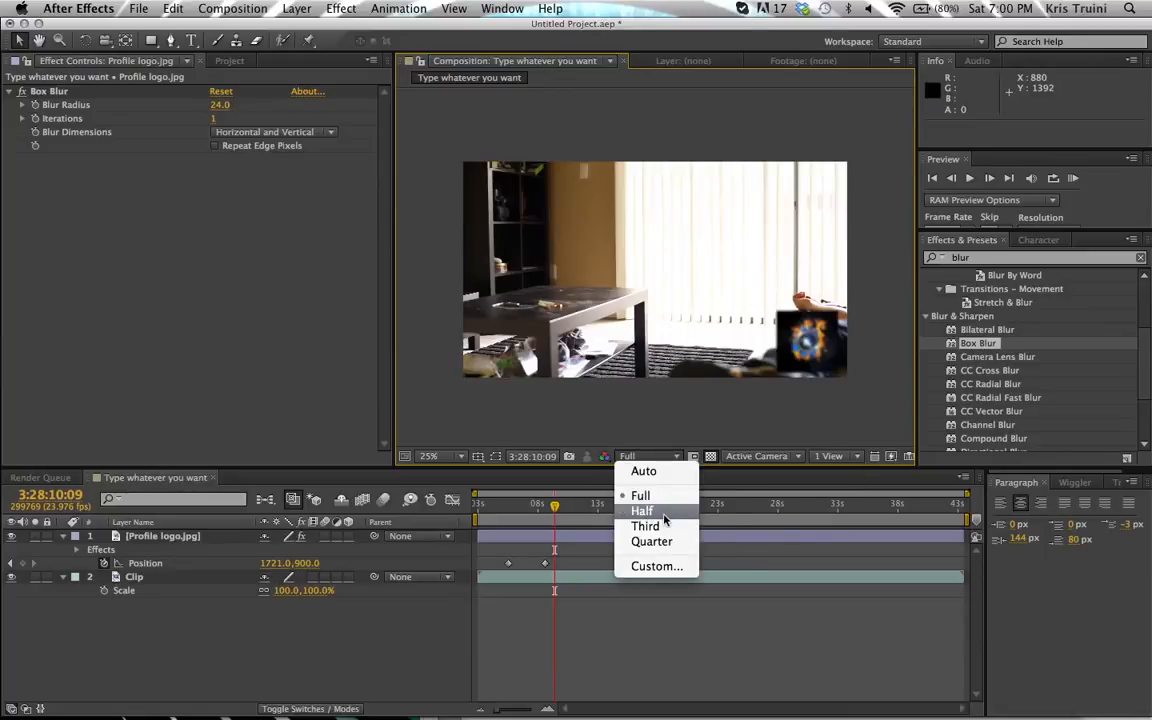
click(589, 427)
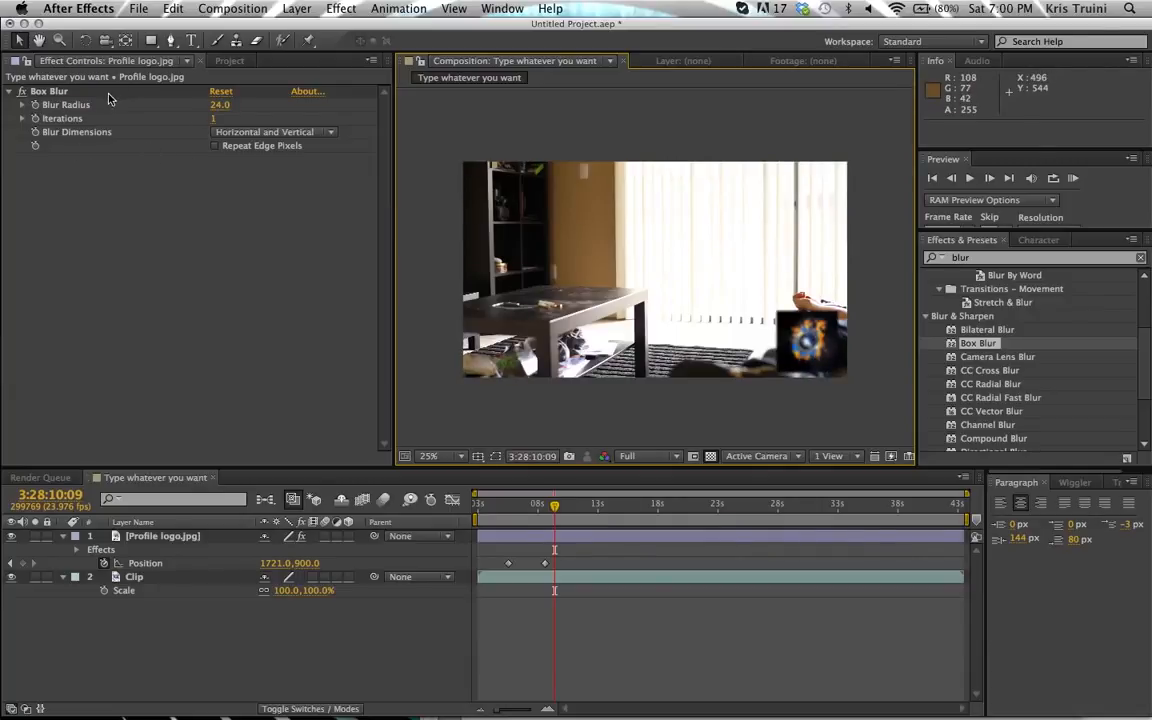
click(22, 93)
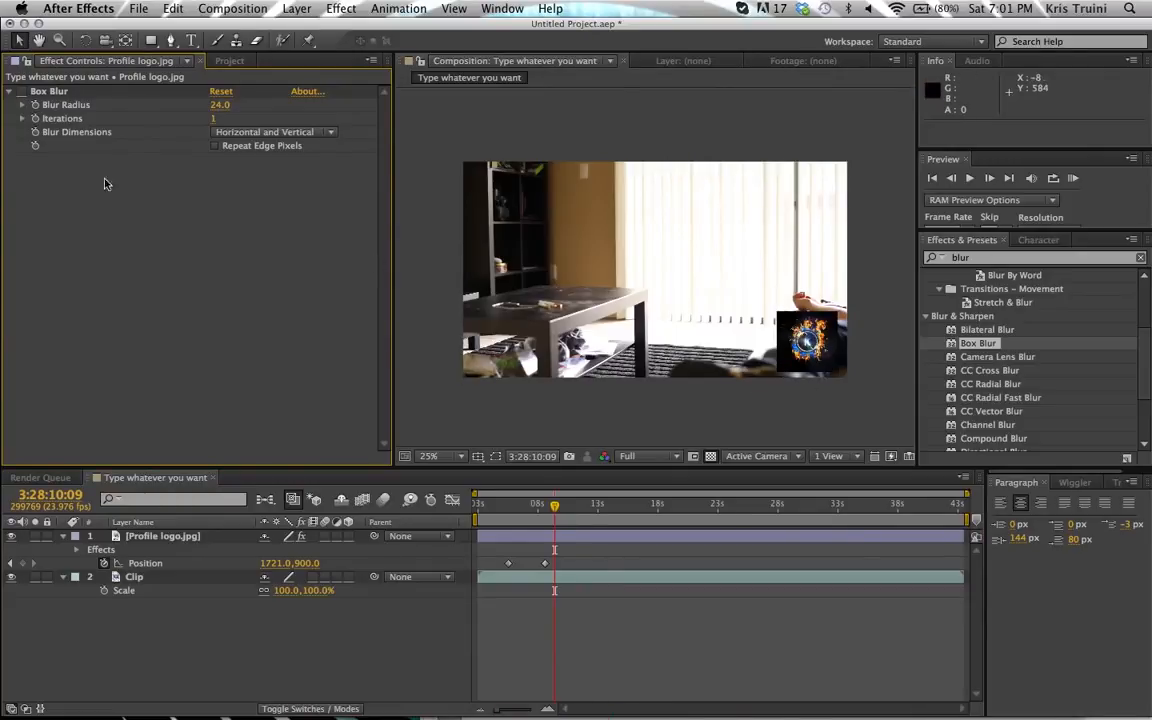
click(22, 92)
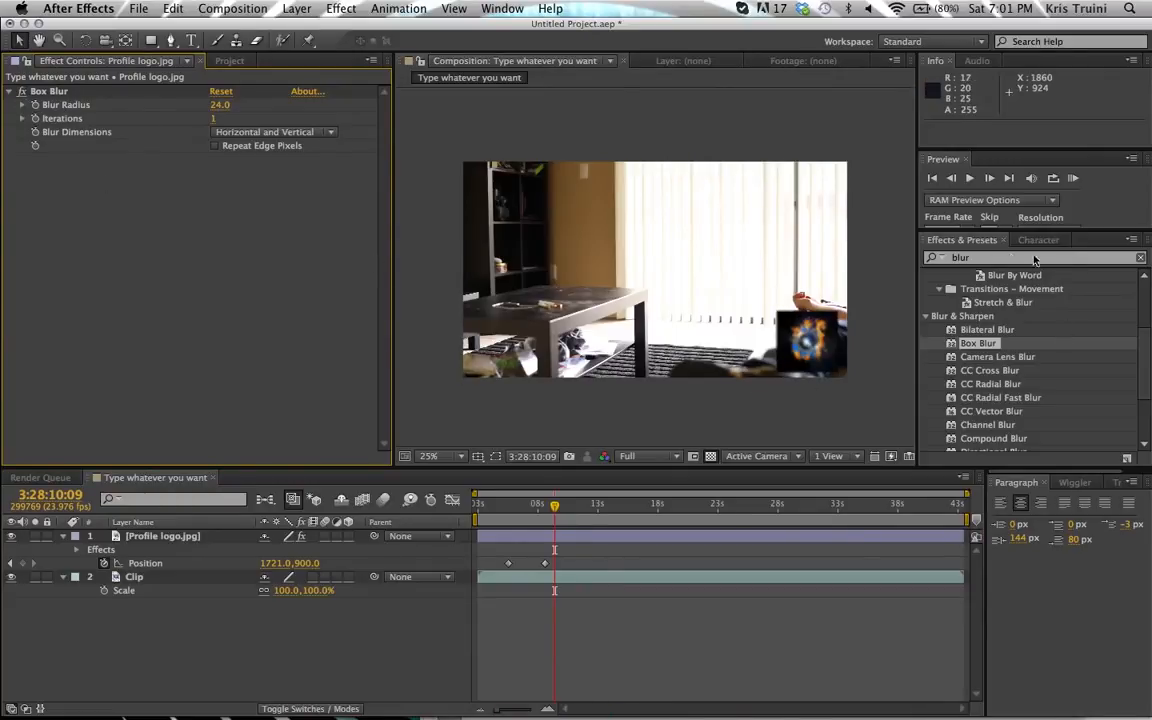
Step: Search the effects library for "glow" and apply the Glow effect to the Profile logo.jpg layer
click(983, 258)
text(glow)
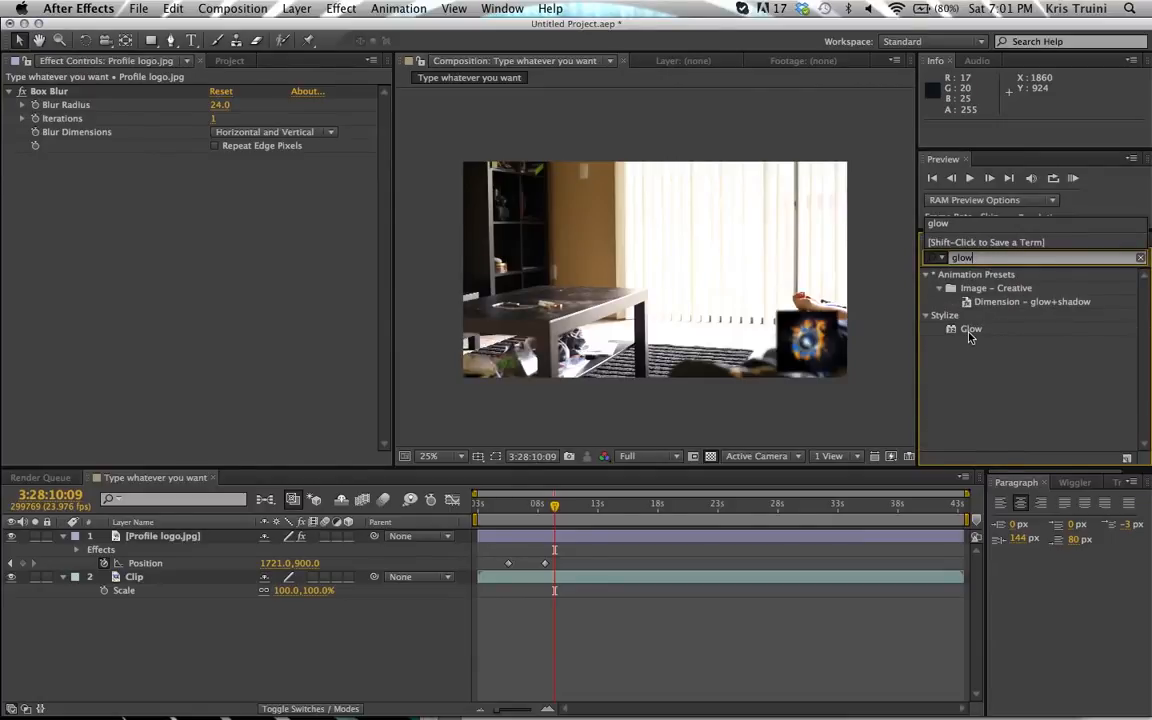
drag(969, 333, 196, 272)
drag(145, 234, 100, 56)
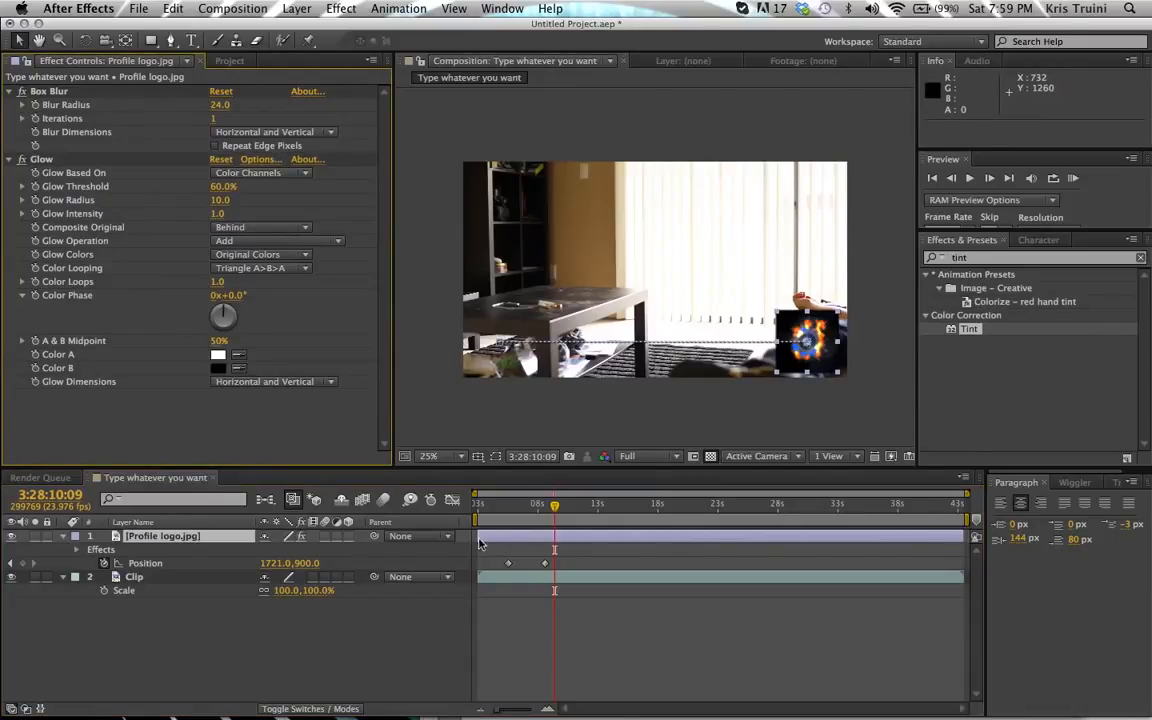
Step: Look through the Distort effects without applying one and clear the effects and presets search
click(341, 8)
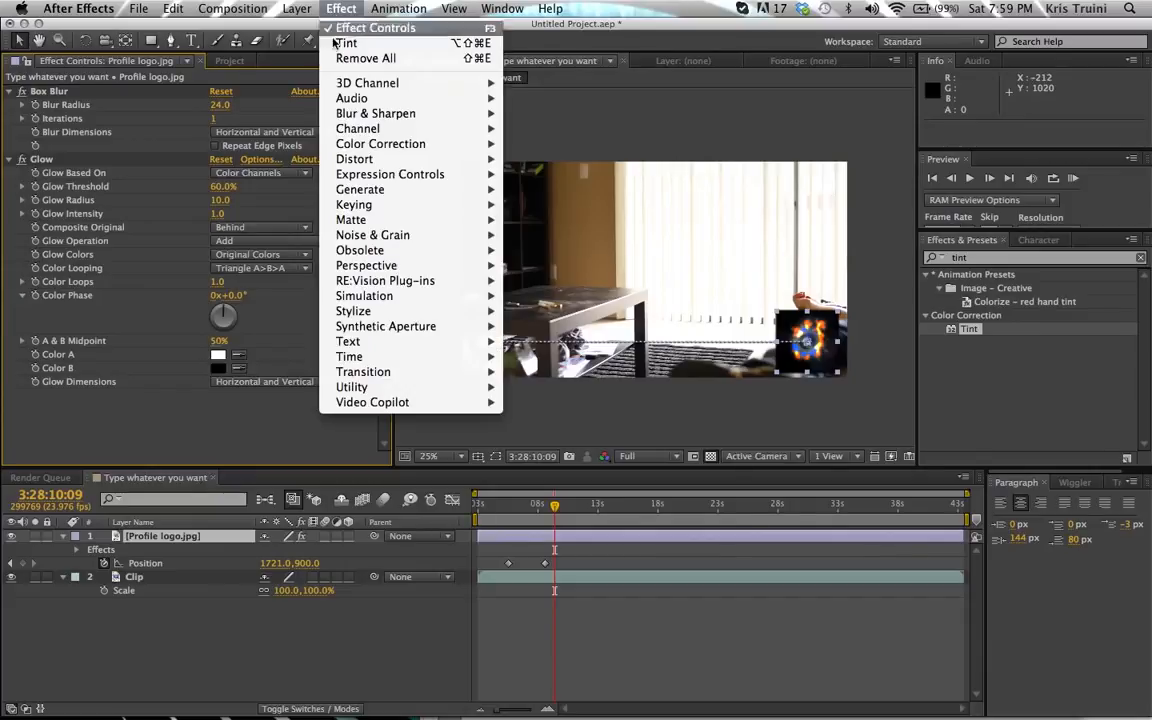
mouse_move(370, 159)
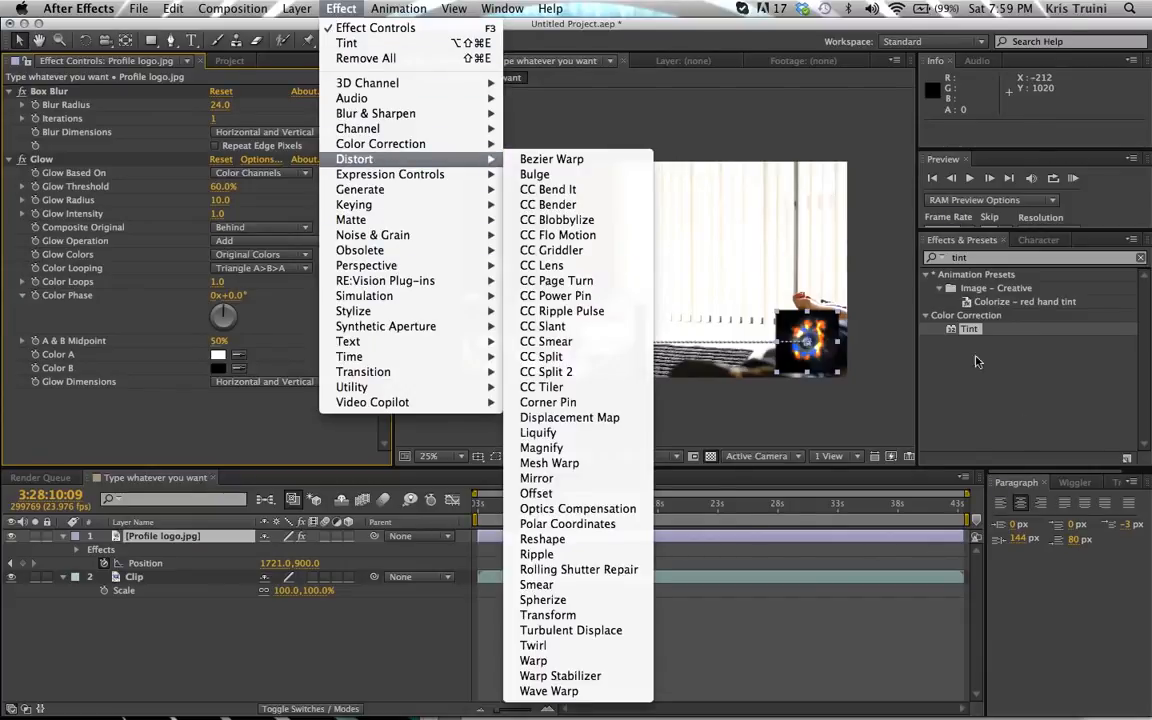
click(980, 262)
click(977, 258)
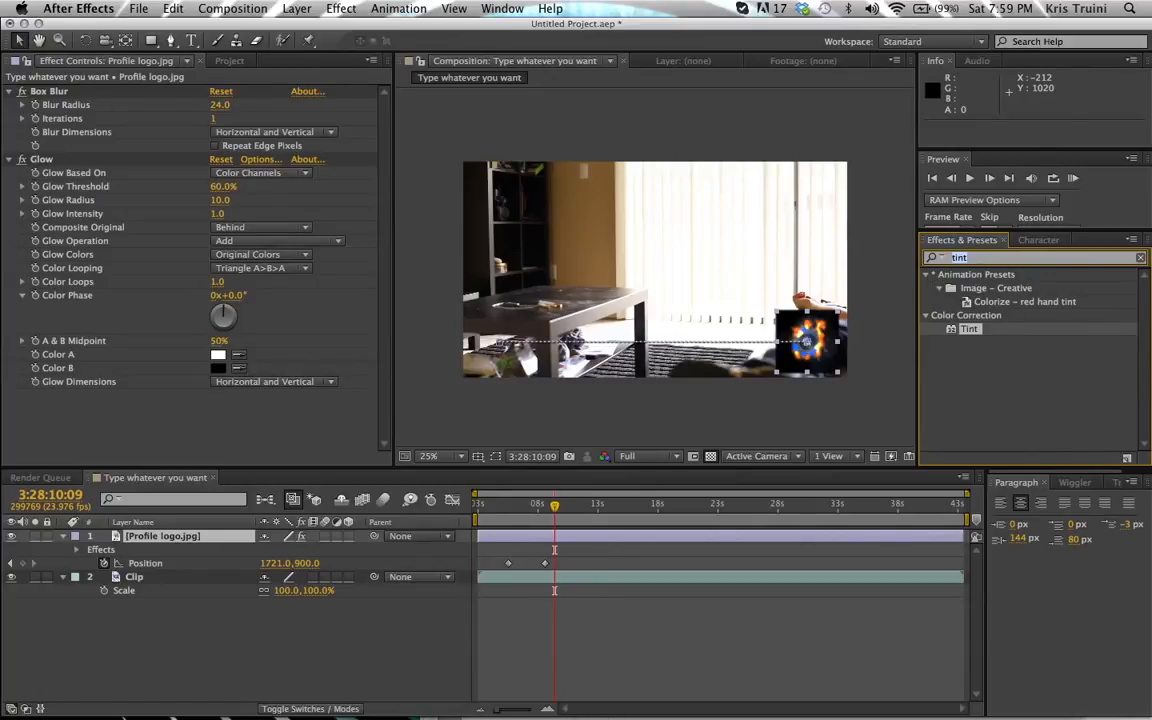
click(1141, 258)
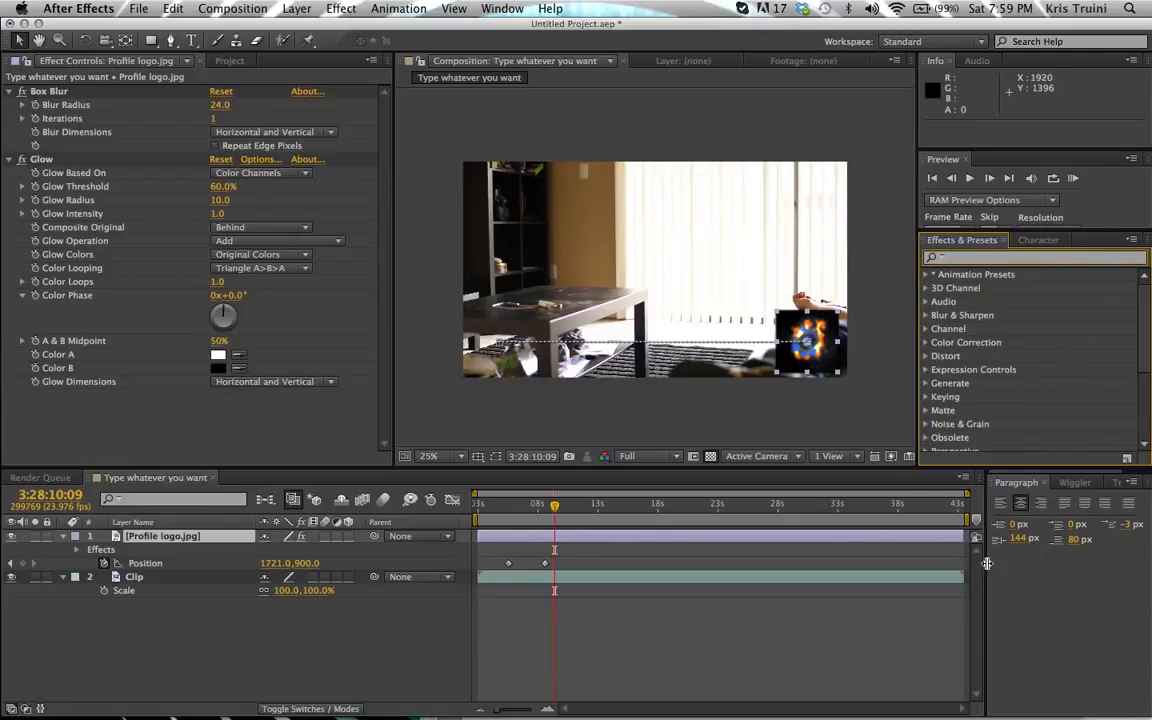
Step: Select the Clip layer, search the effects library for "tint" and apply the Tint effect to it
click(584, 577)
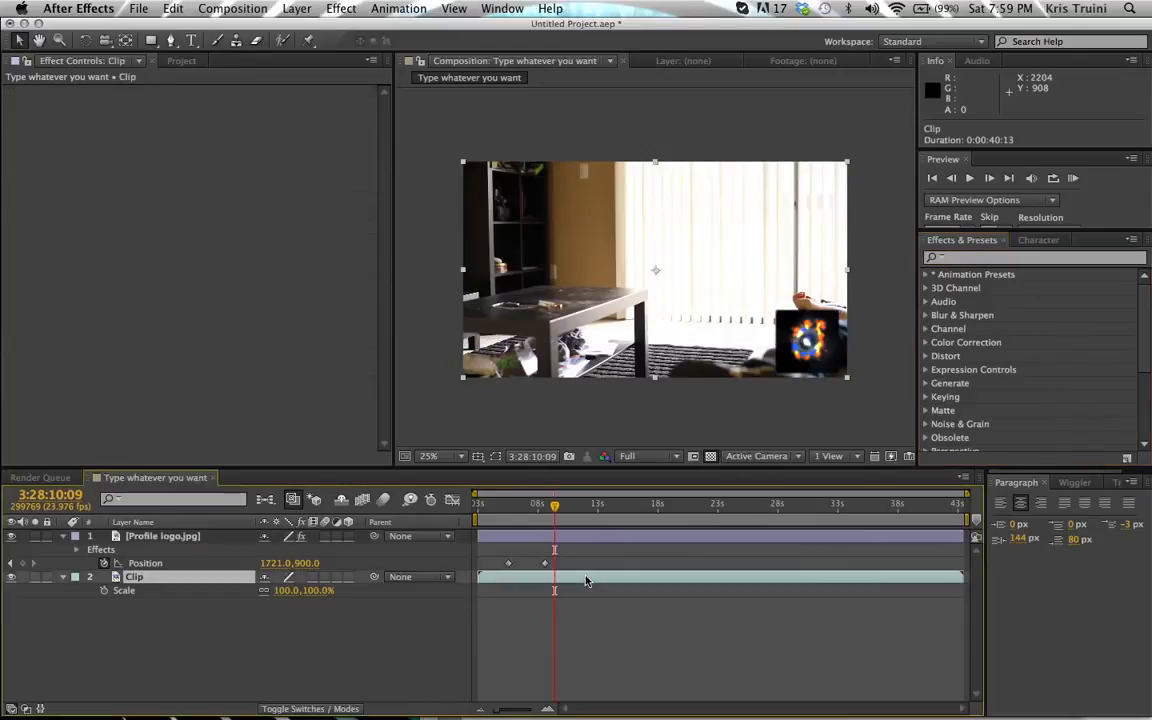
click(983, 259)
text(tint)
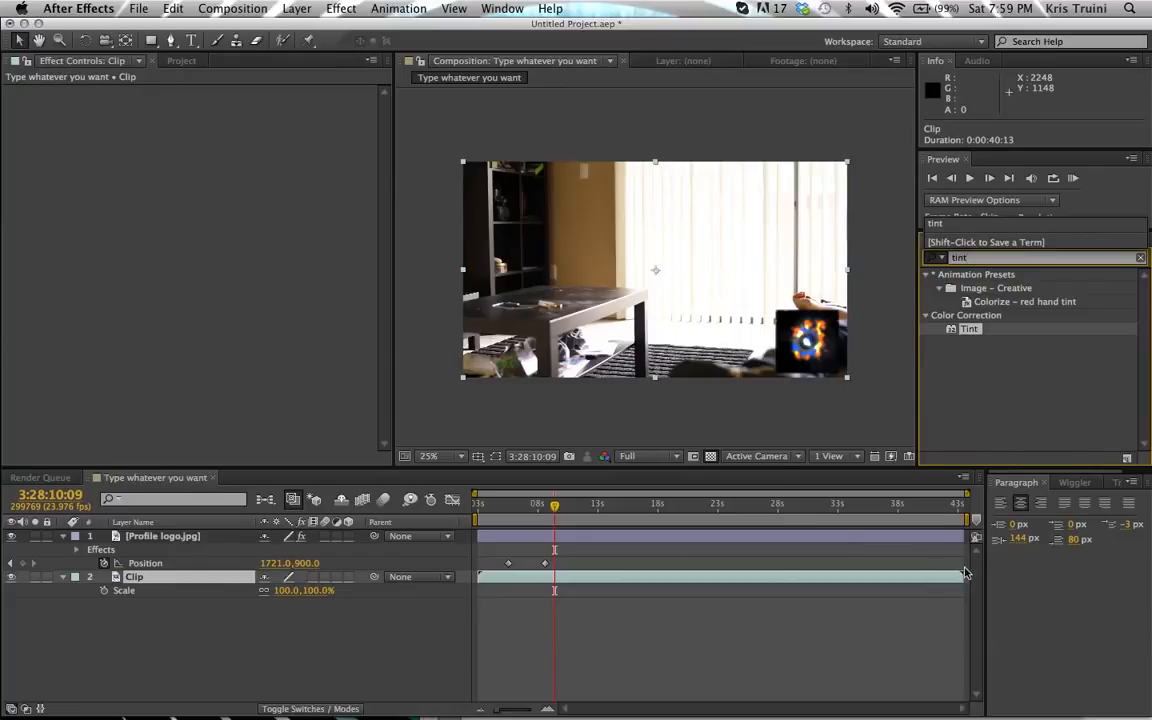
click(971, 335)
double_click(971, 335)
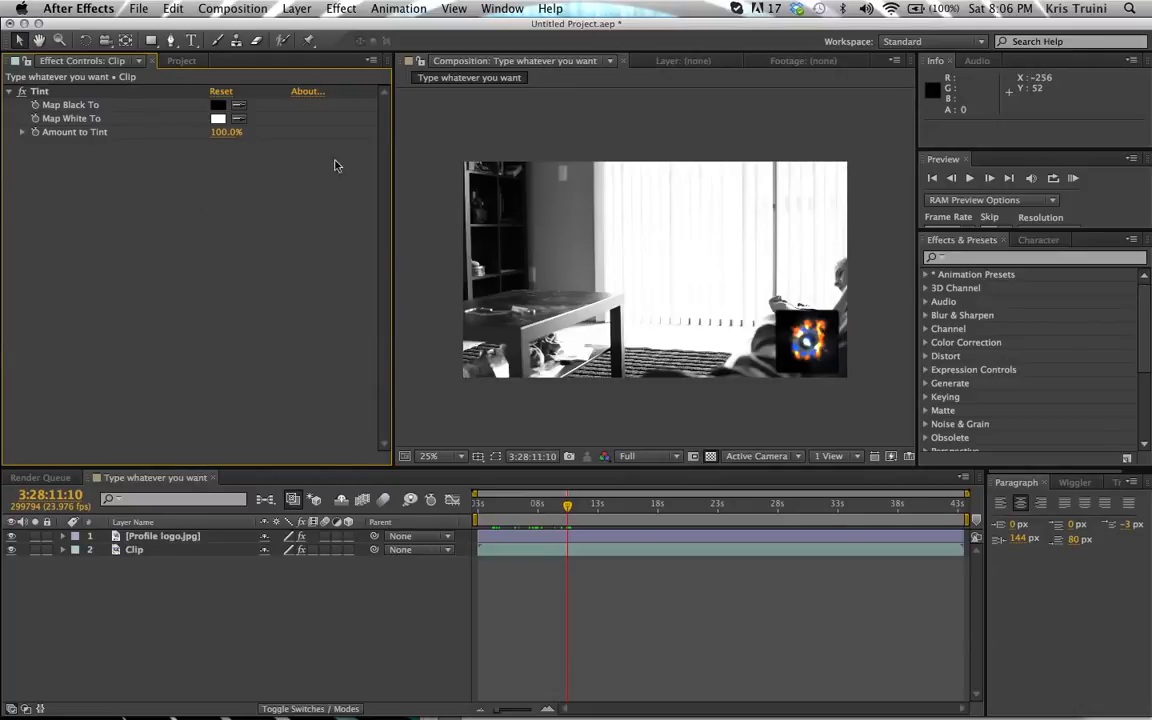
Step: Add a text layer reading "TEXT" over the video with the Type tool
click(192, 42)
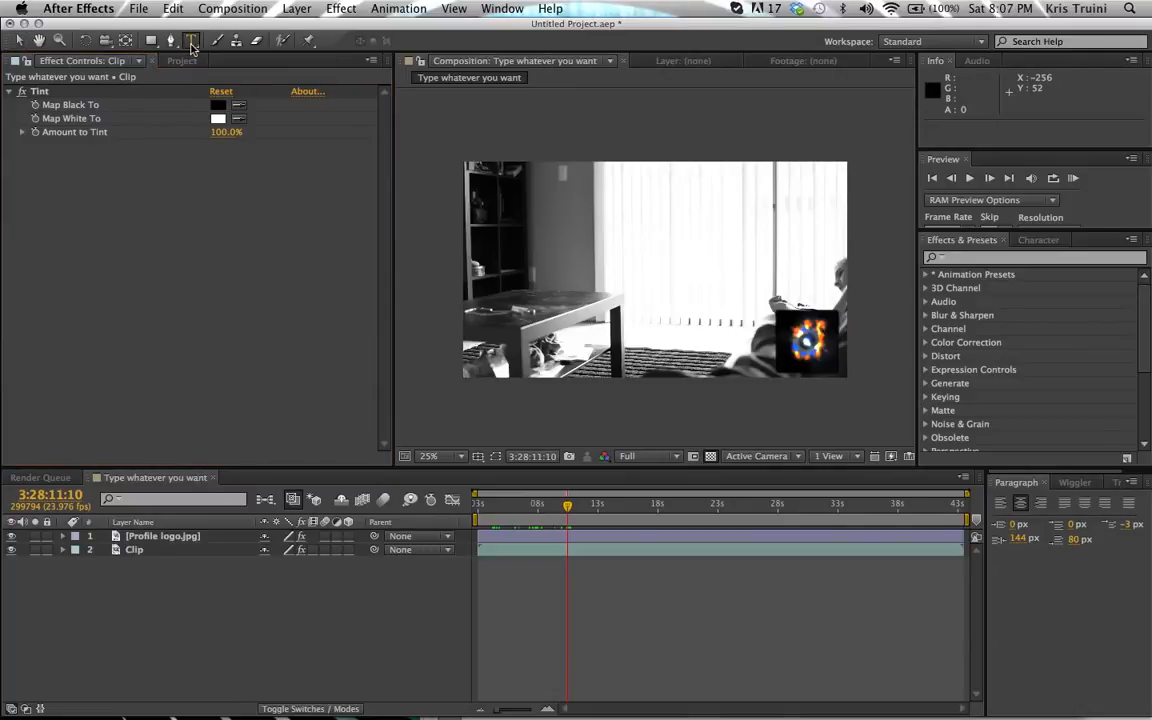
click(578, 258)
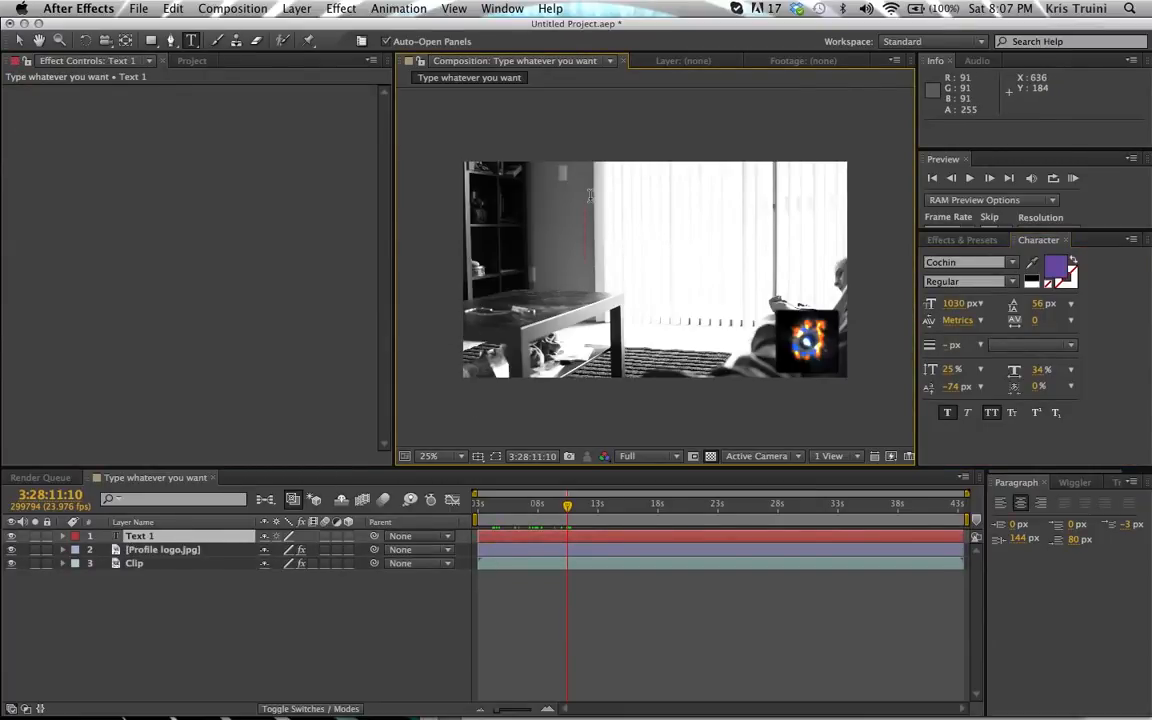
text(TEX)
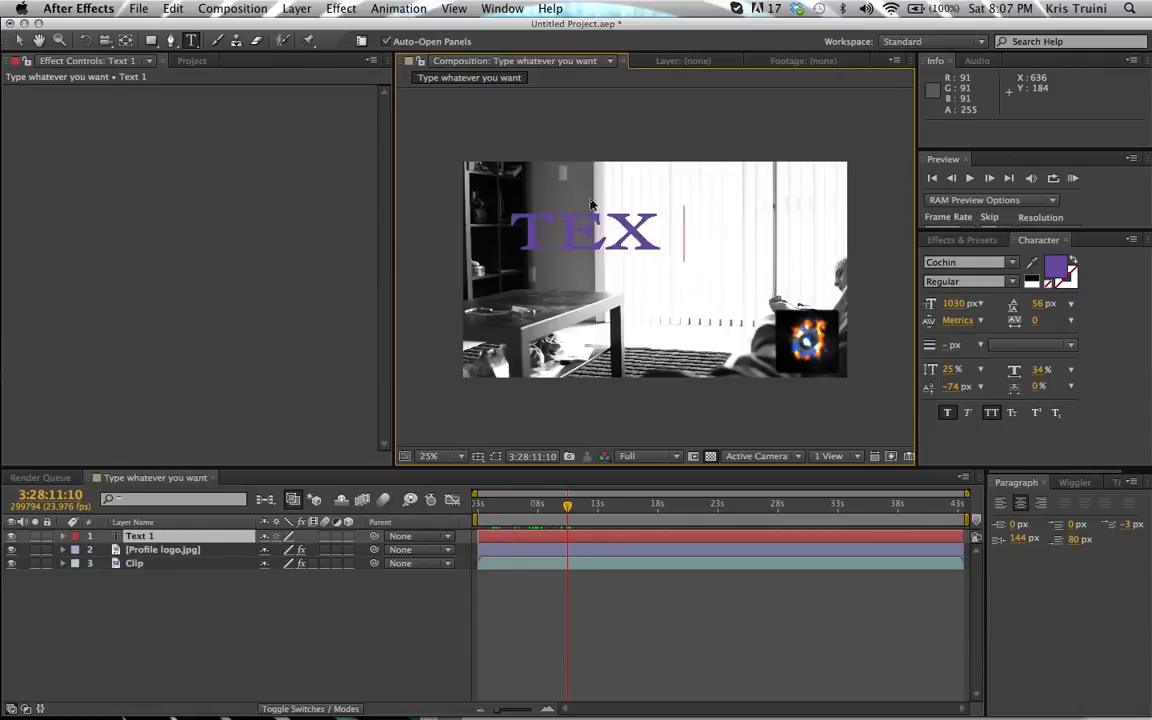
text(T)
Step: Change the fill color of the word TEXT to black, 000000
double_click(566, 234)
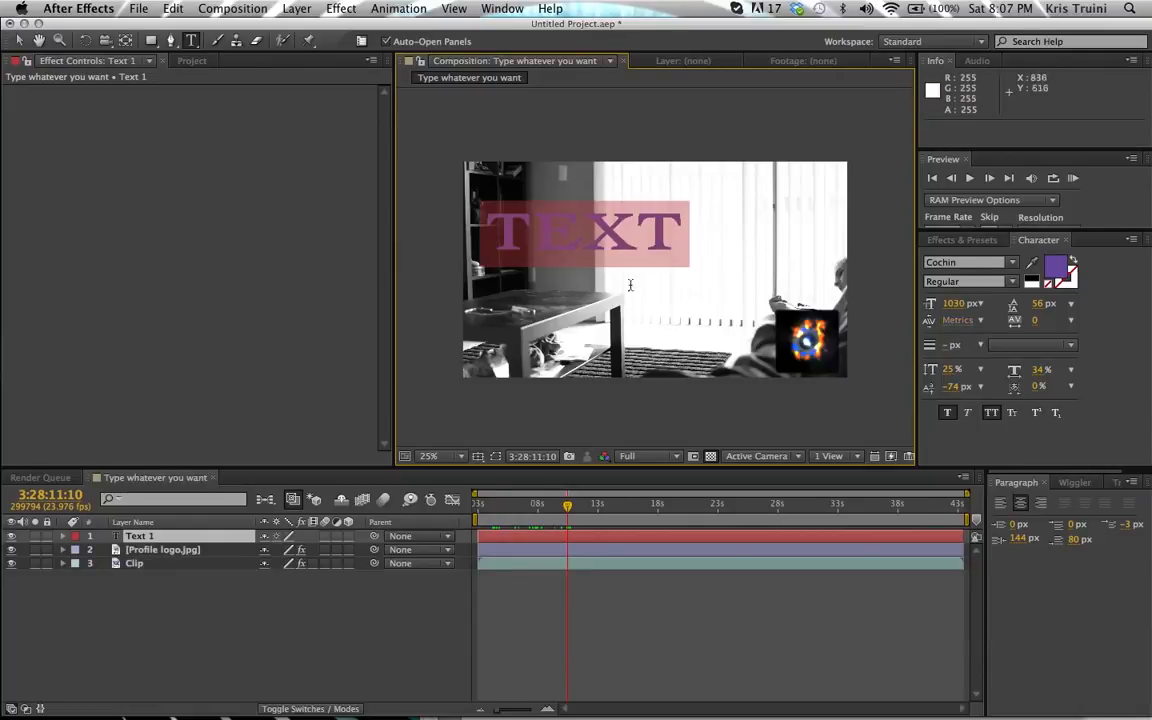
click(1053, 275)
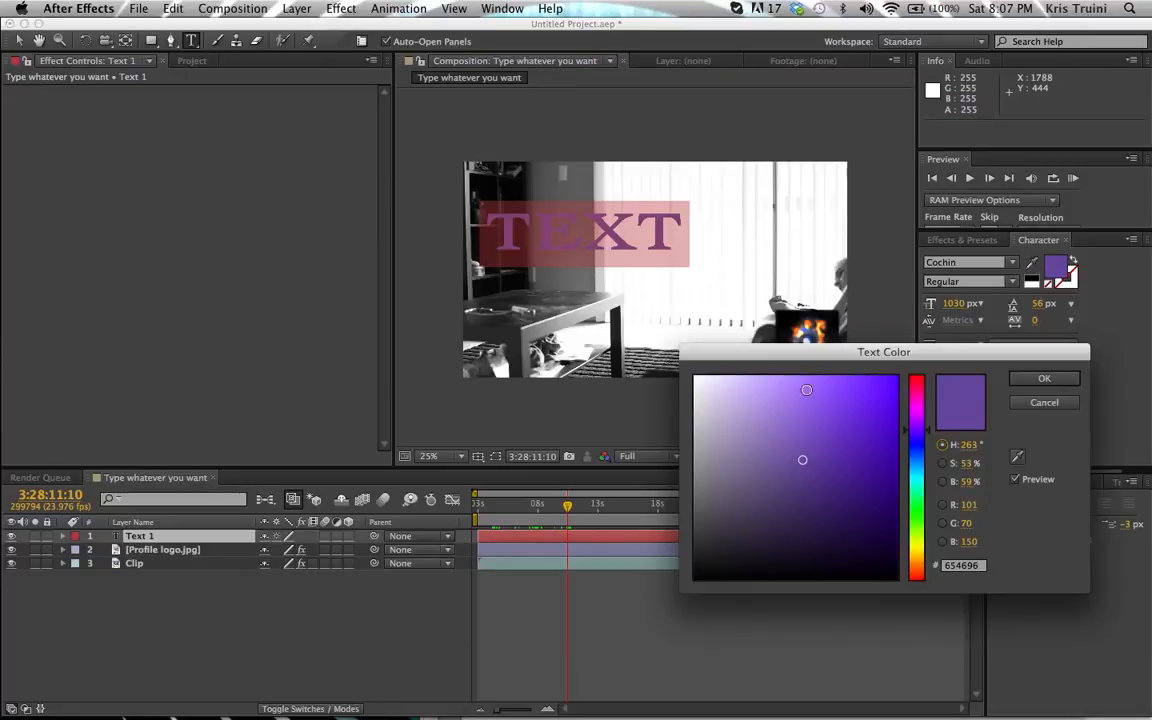
click(733, 404)
click(729, 547)
mouse_move(729, 547)
mouse_down()
mouse_move(722, 607)
mouse_move(647, 655)
mouse_up()
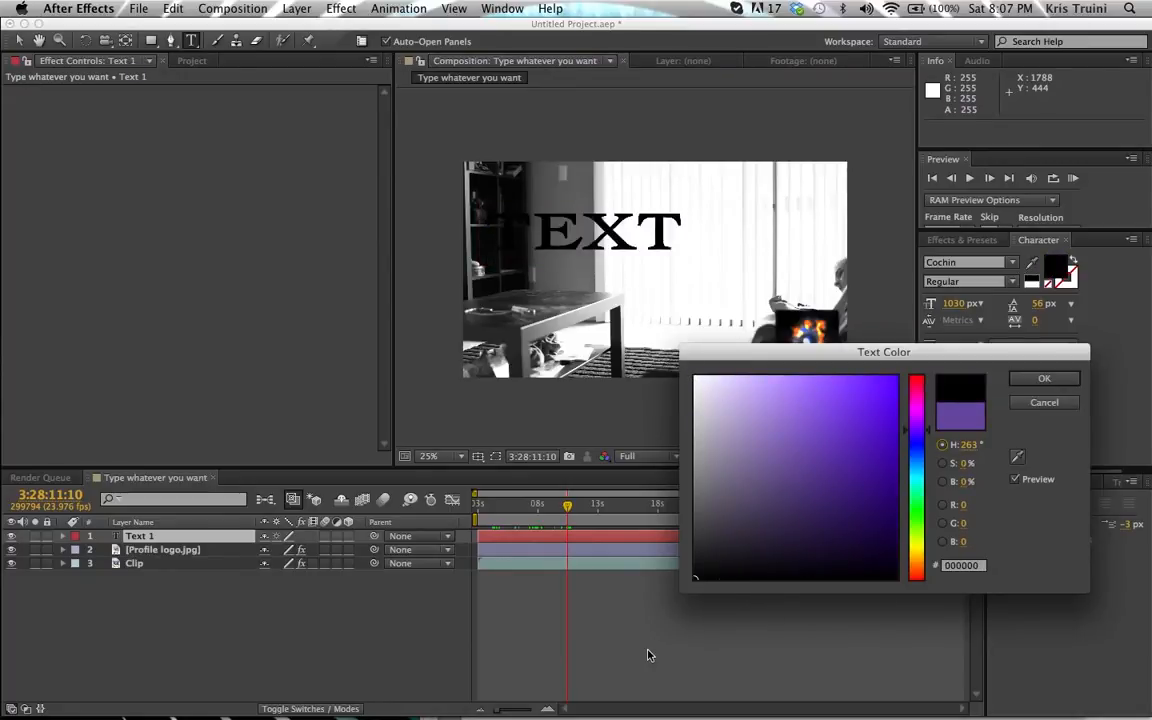
click(1045, 379)
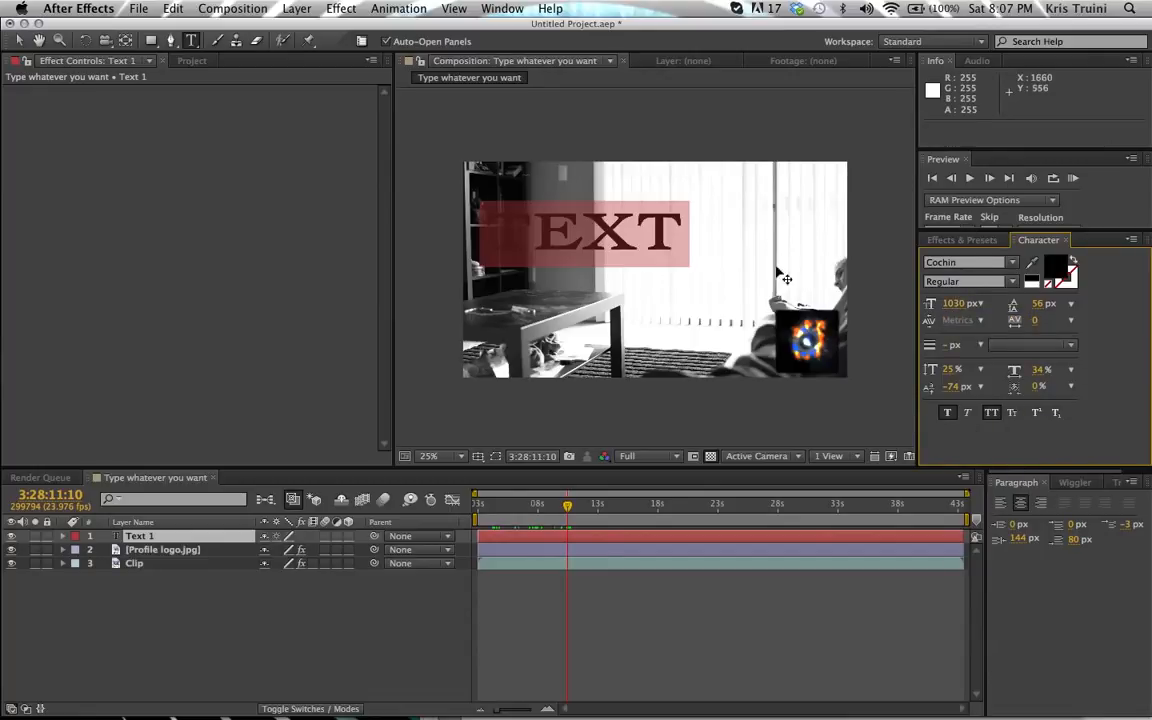
Step: Move the text layer toward the middle of the frame with the Selection tool, to about position 1080, 440
click(18, 40)
drag(537, 226, 631, 243)
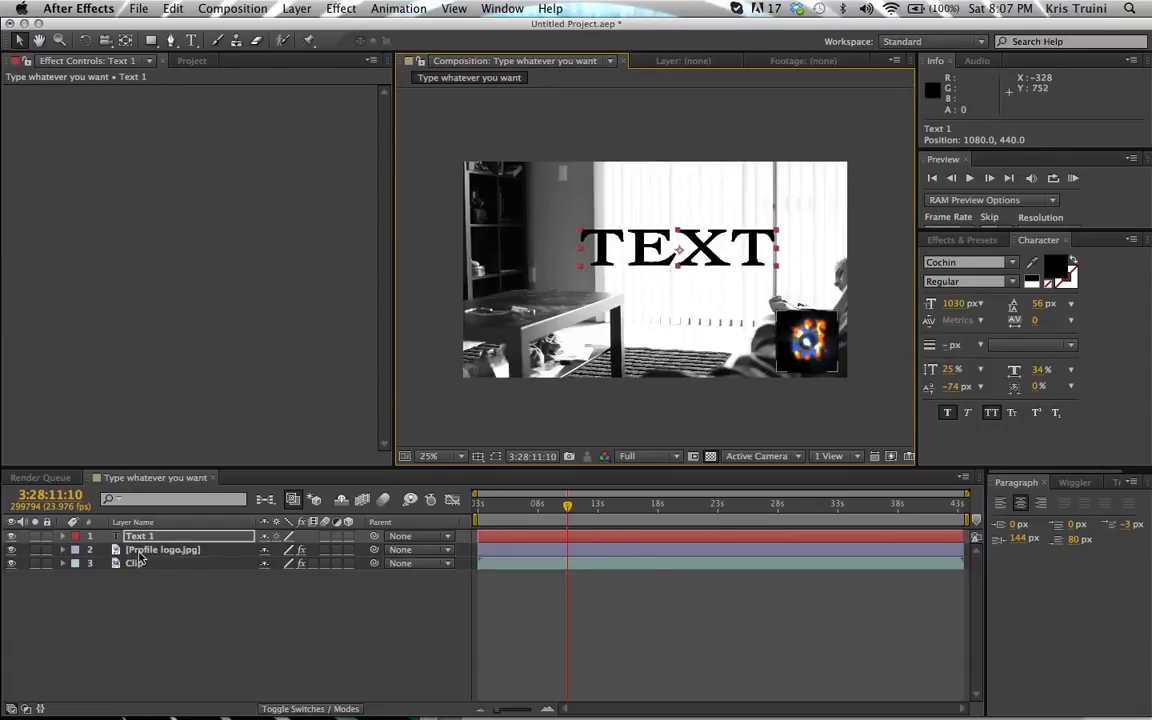
Step: Reveal the Rotation property of the text layer in the timeline and hide it again
key(alt+shift+p)
key(r)
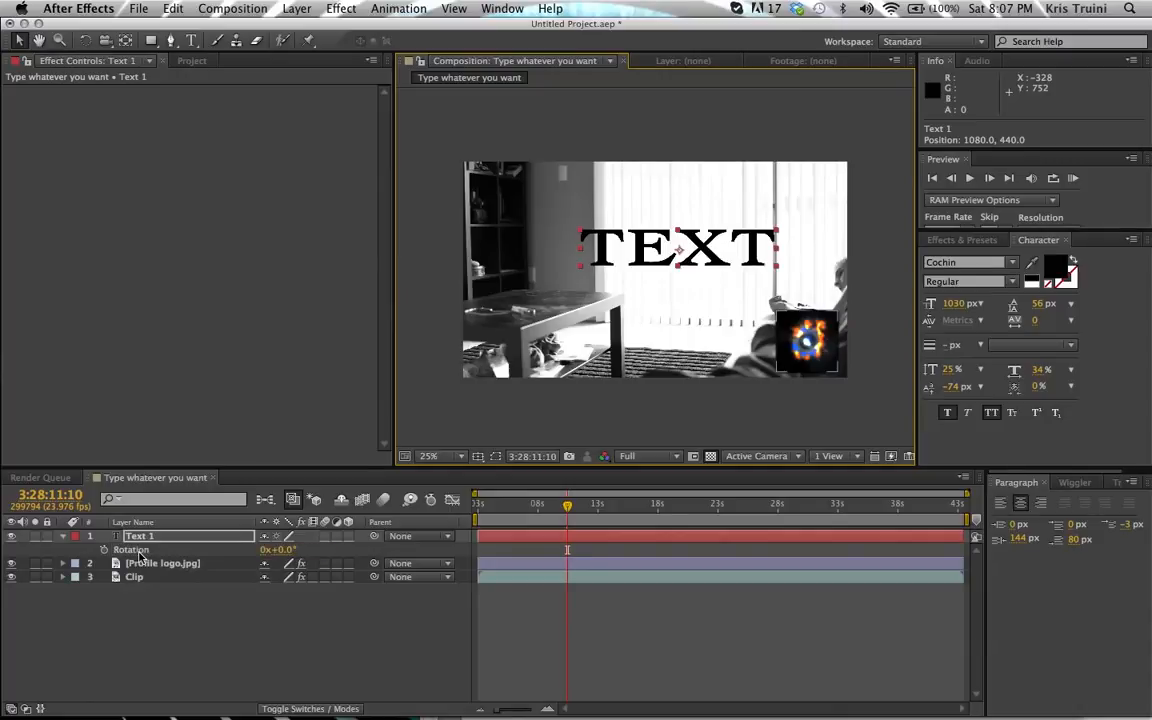
key(r)
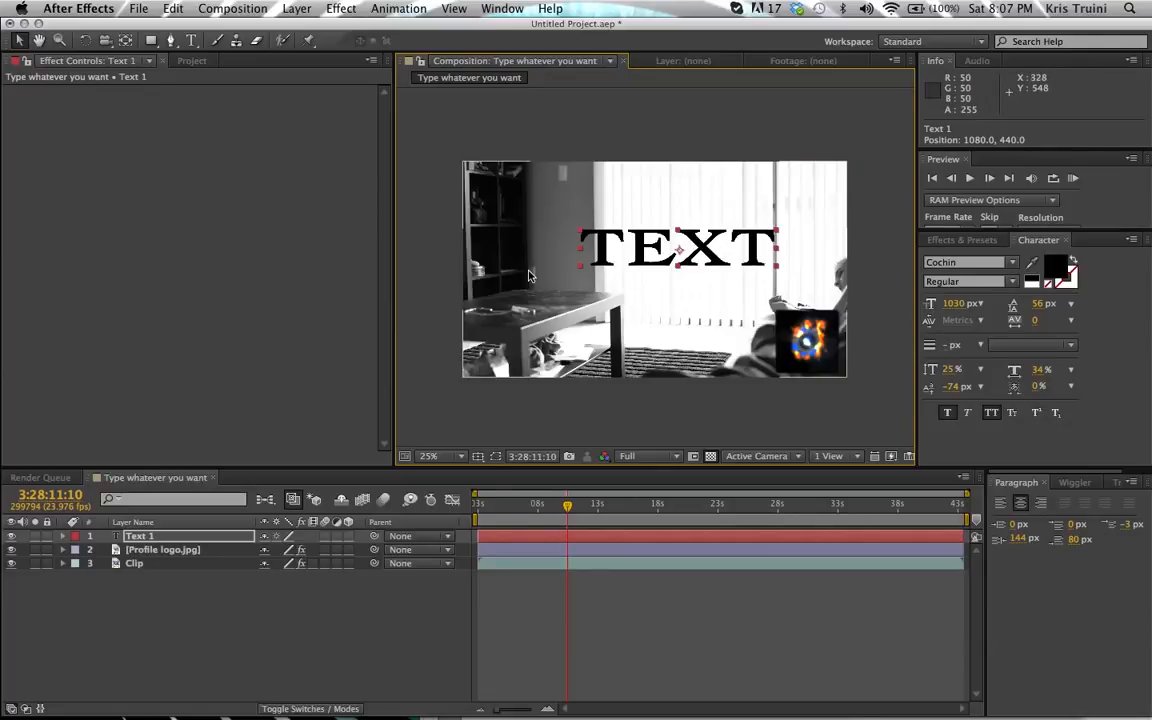
Step: Create a new black solid layer, color 000000, at the full composition size of 1920 x 1080 px
right_click(295, 625)
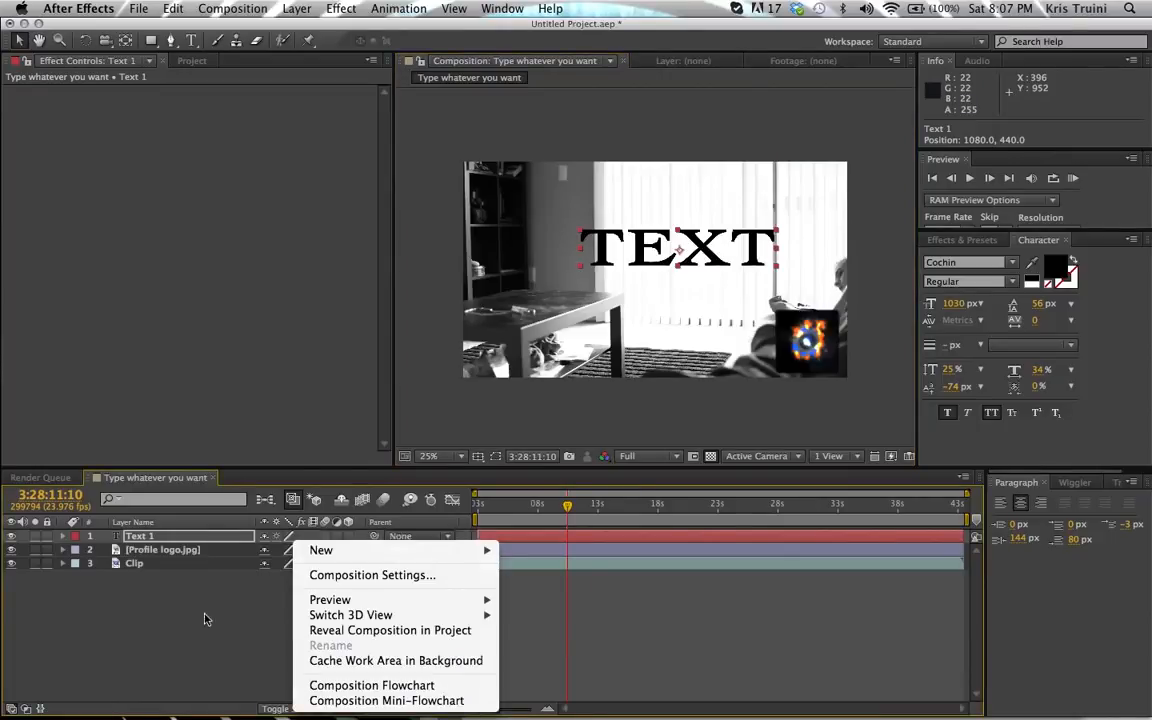
mouse_move(334, 557)
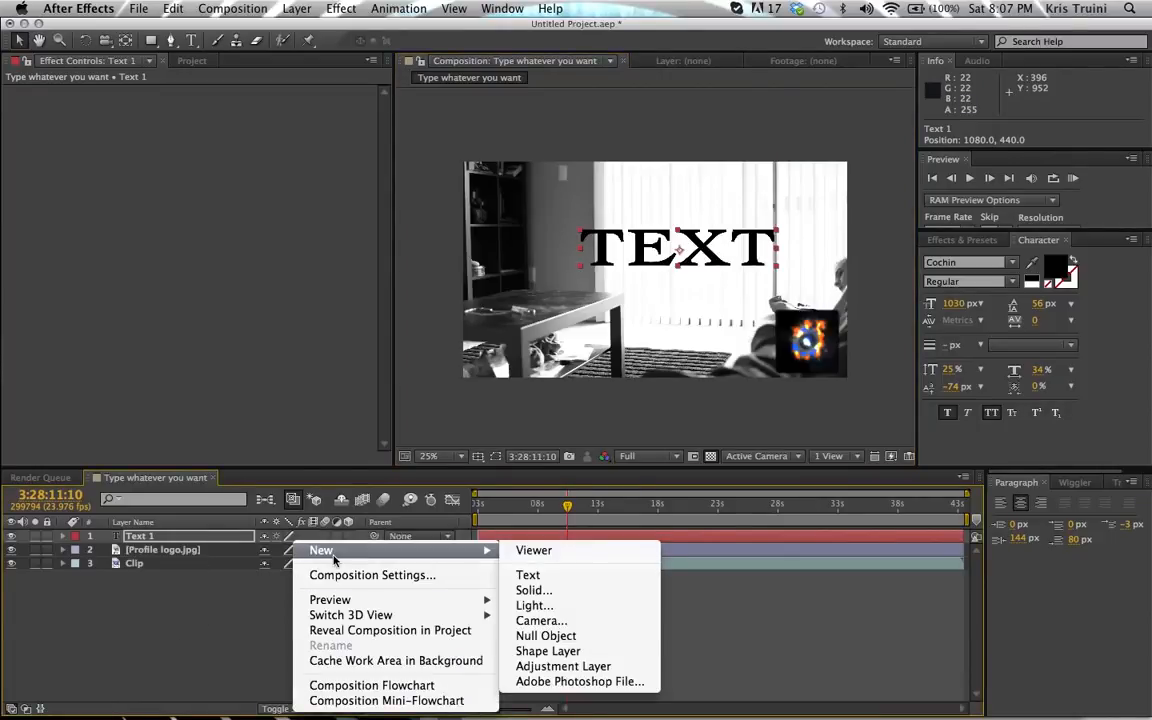
click(548, 596)
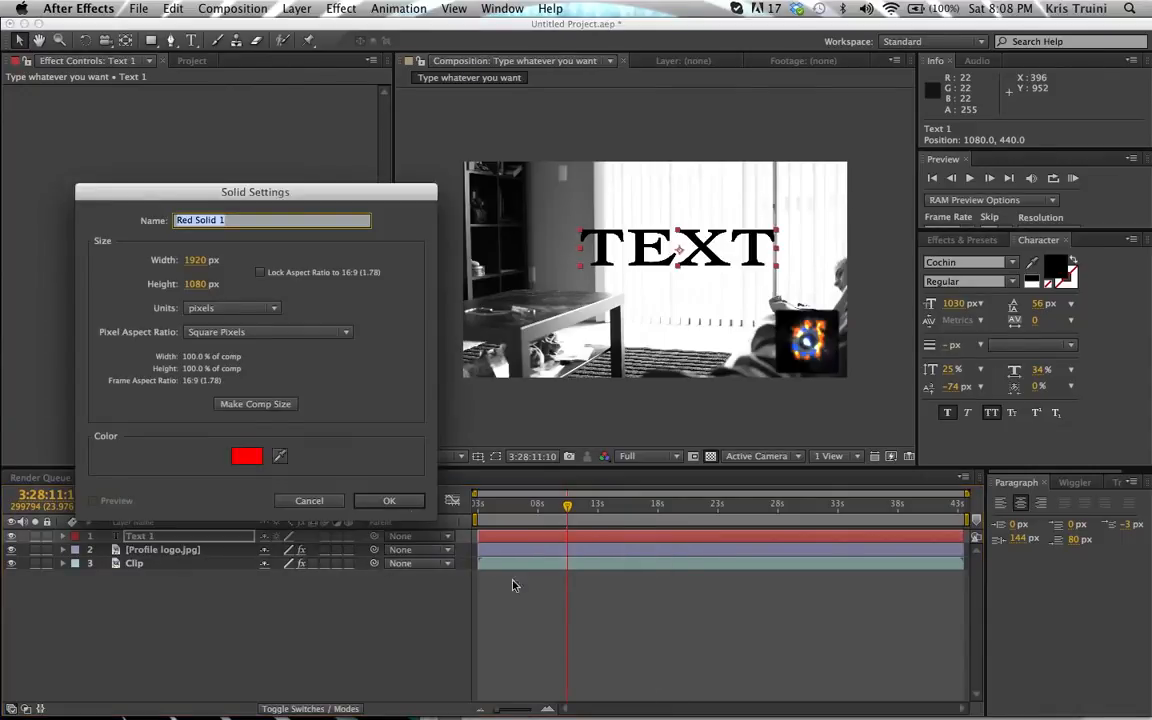
click(238, 458)
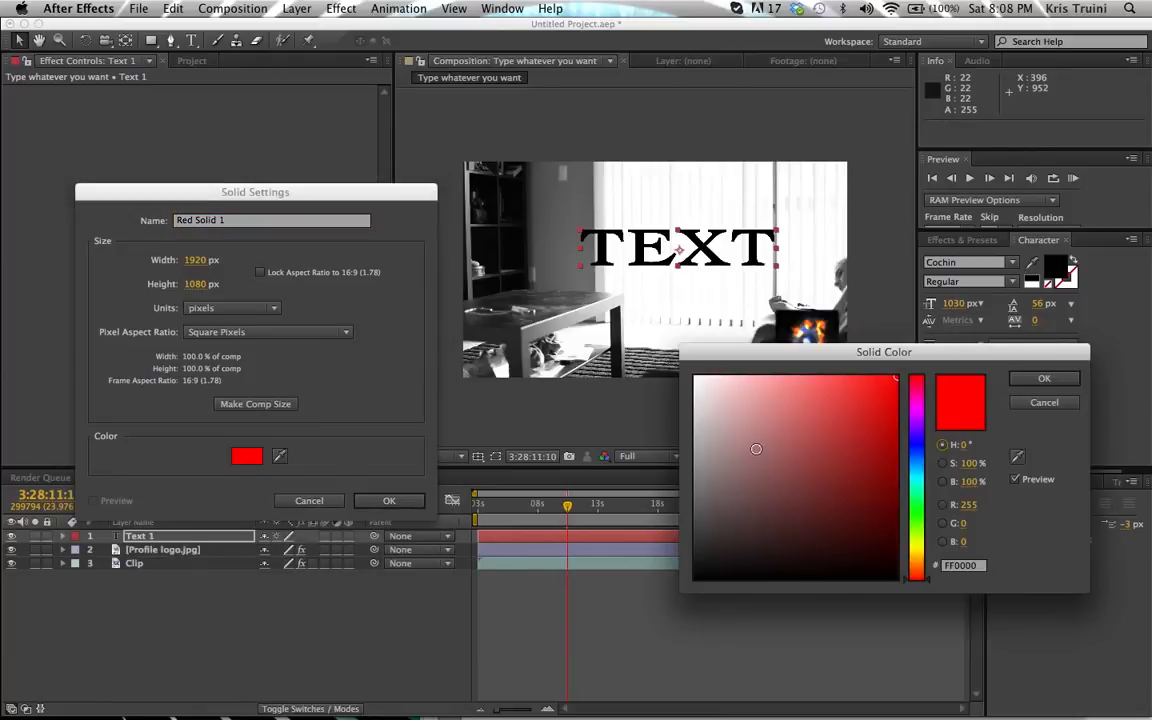
drag(774, 460, 546, 640)
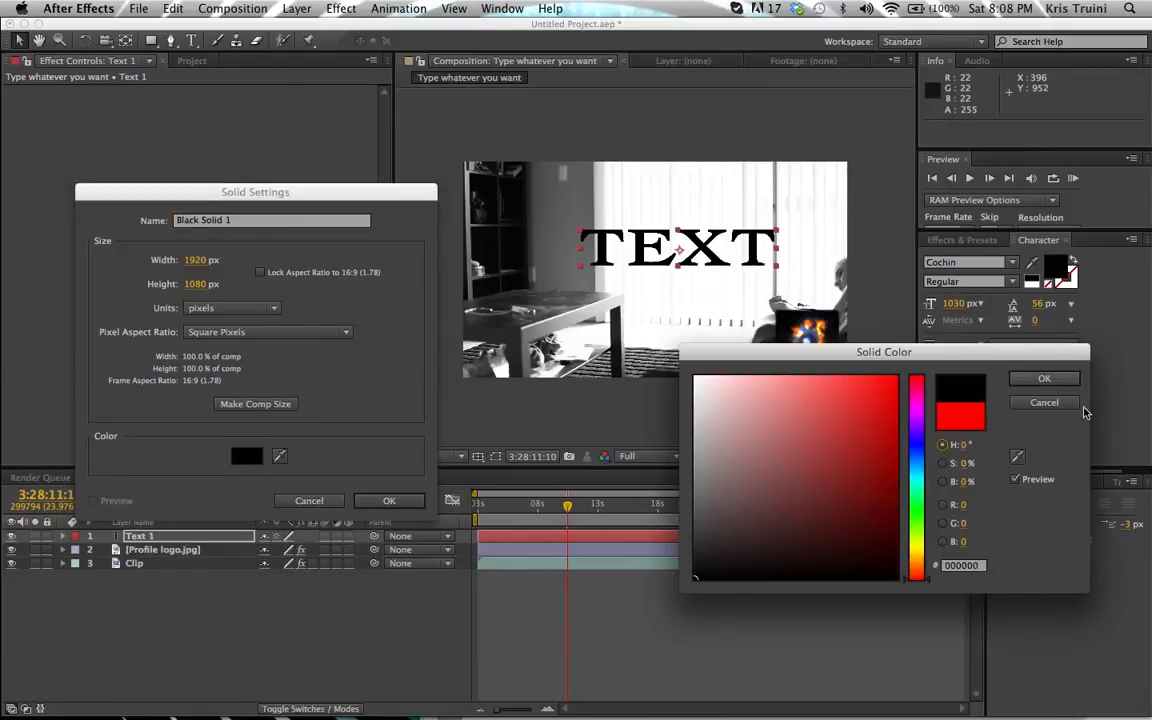
click(1043, 380)
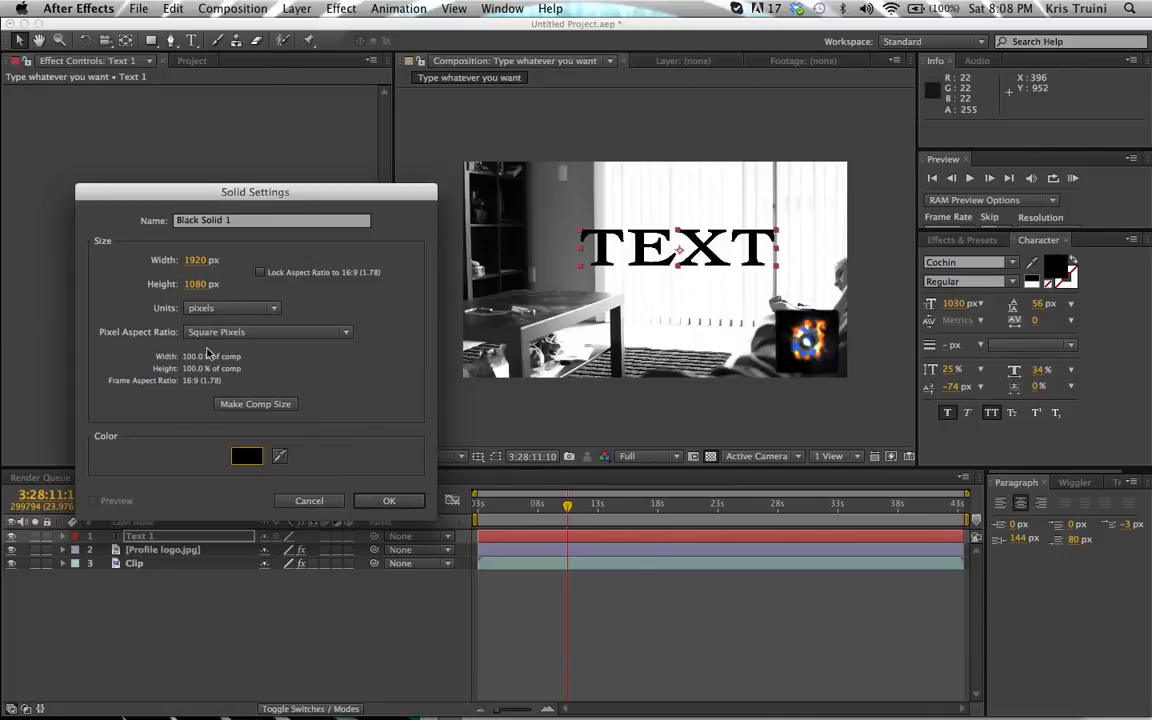
click(250, 405)
click(387, 501)
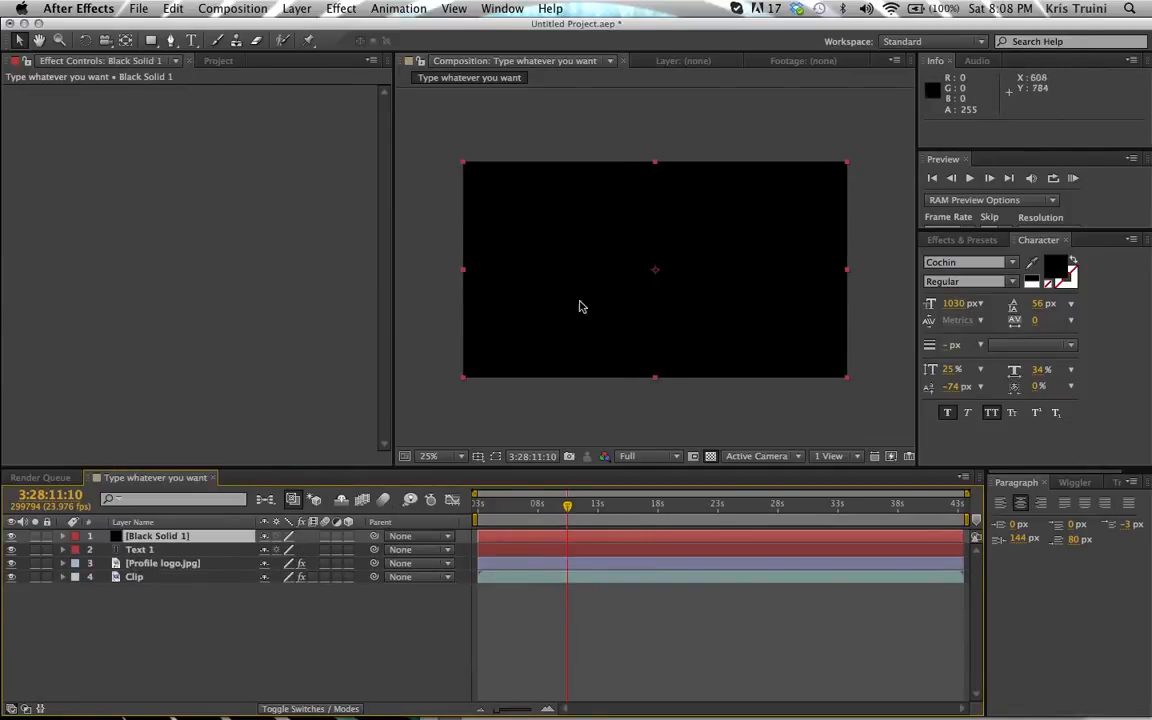
Step: Activate the Ellipse tool for masking the selected black solid
click(151, 42)
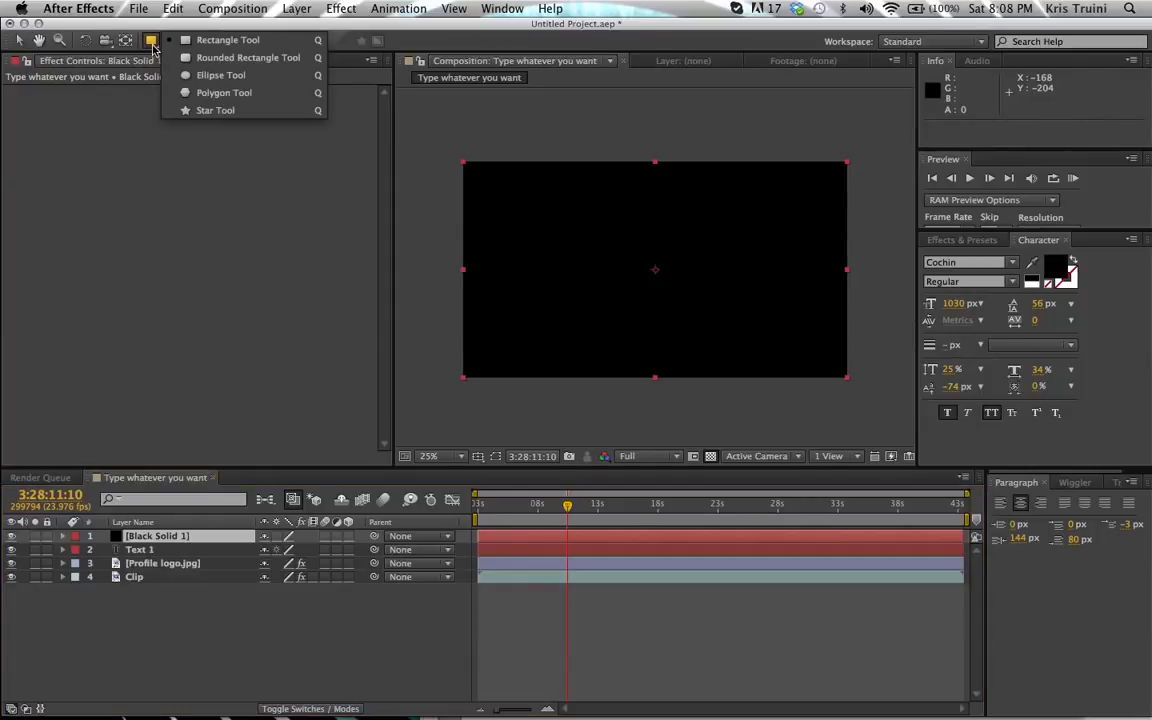
click(194, 80)
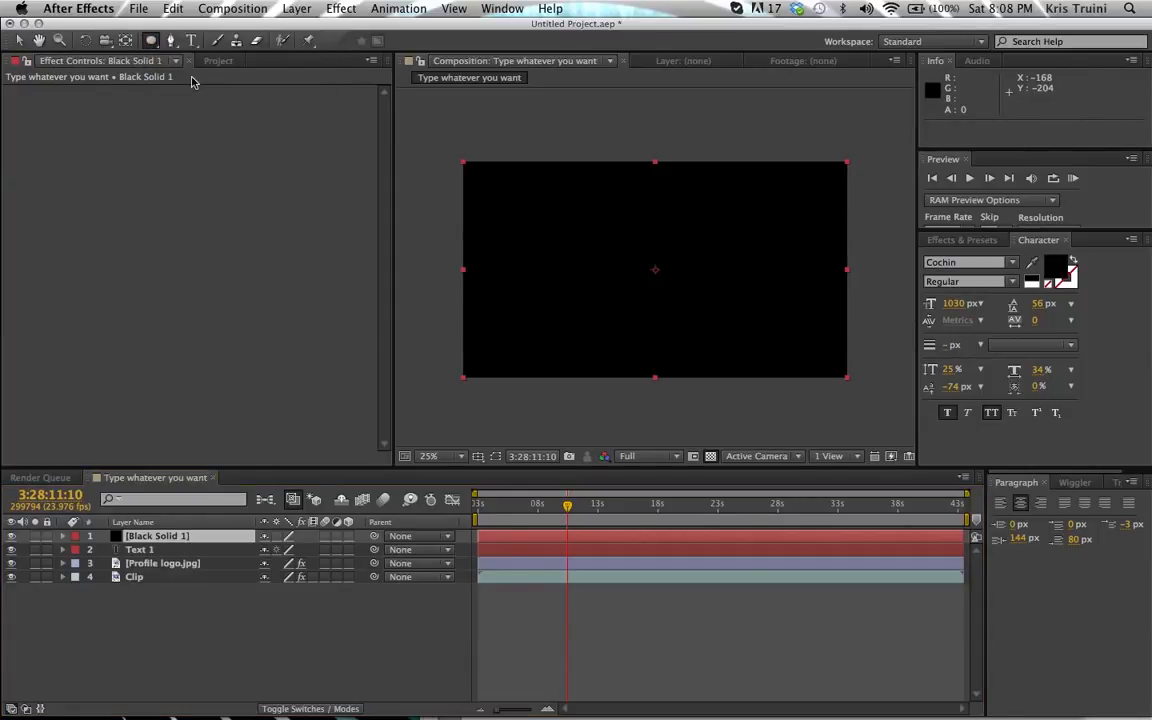
Step: Try freehand masks on the black solid, first a wide ellipse and then a circle, and undo each one
drag(560, 211, 748, 262)
key(super+z)
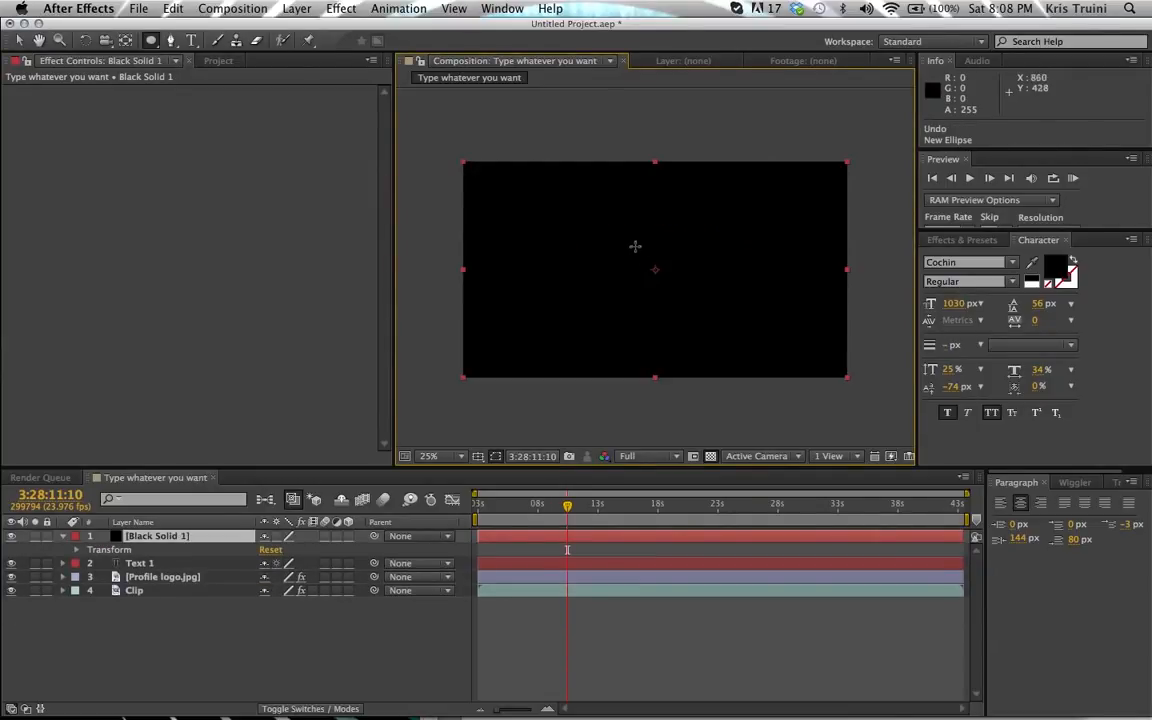
drag(556, 220, 627, 273)
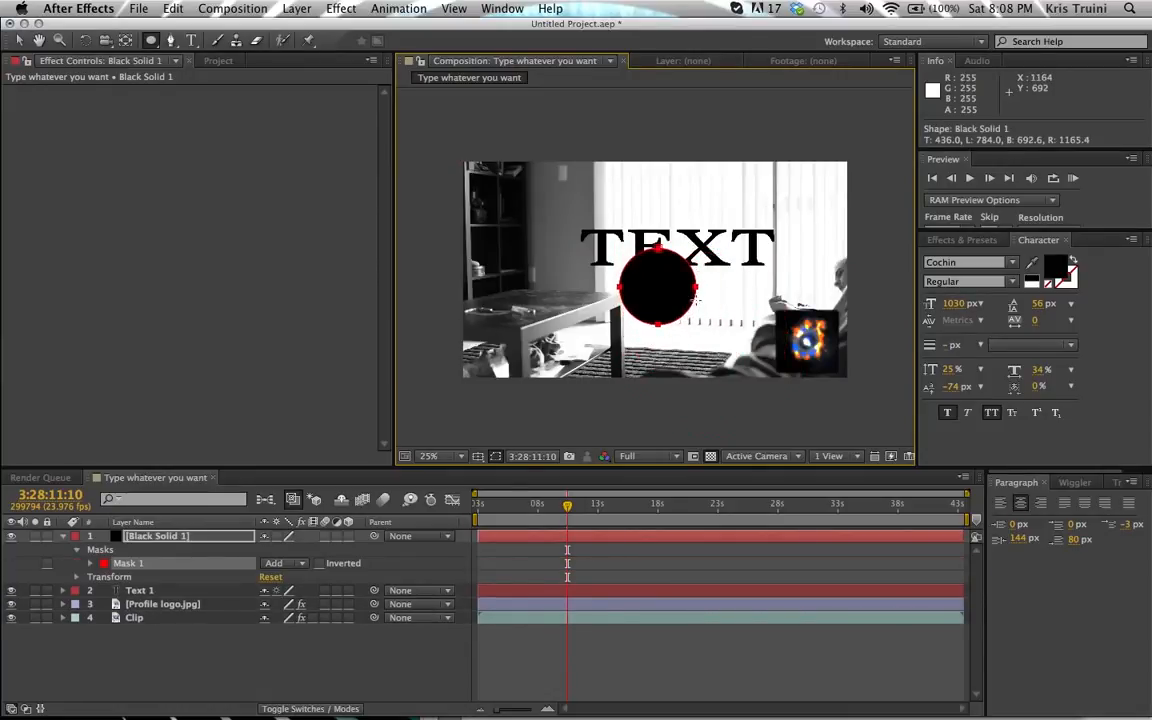
key(super+z)
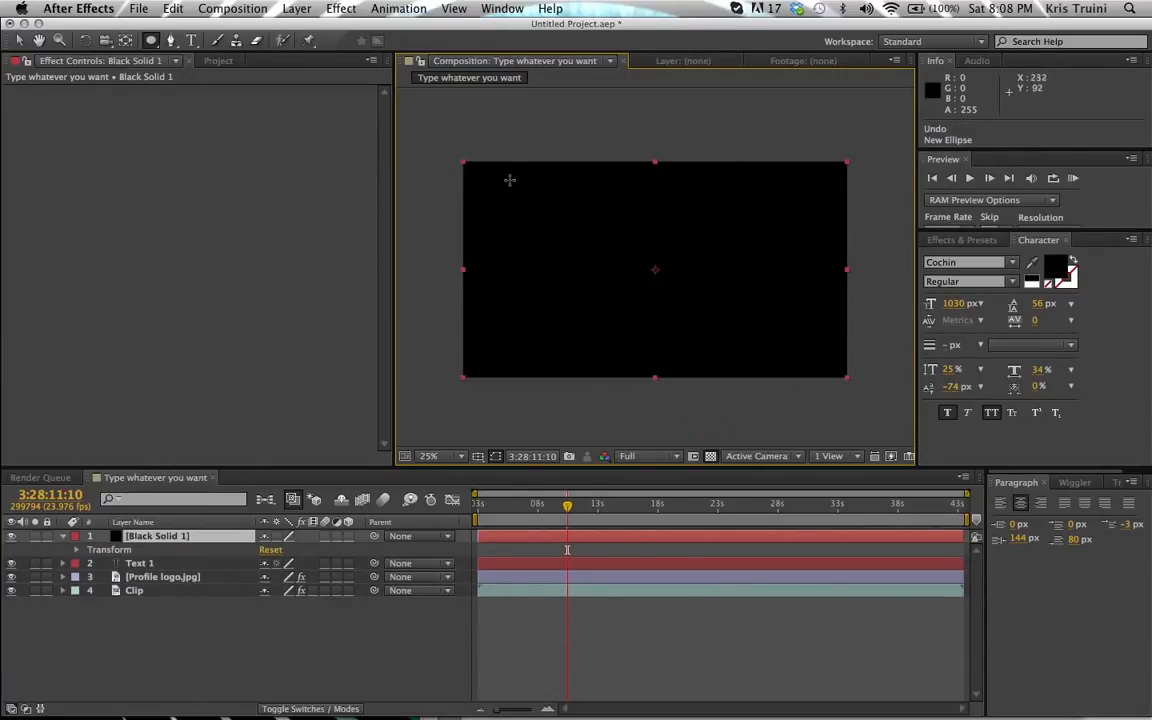
Step: Add an elliptical mask that fills the whole black solid, set its mode to Subtract, and deselect the layer
double_click(152, 40)
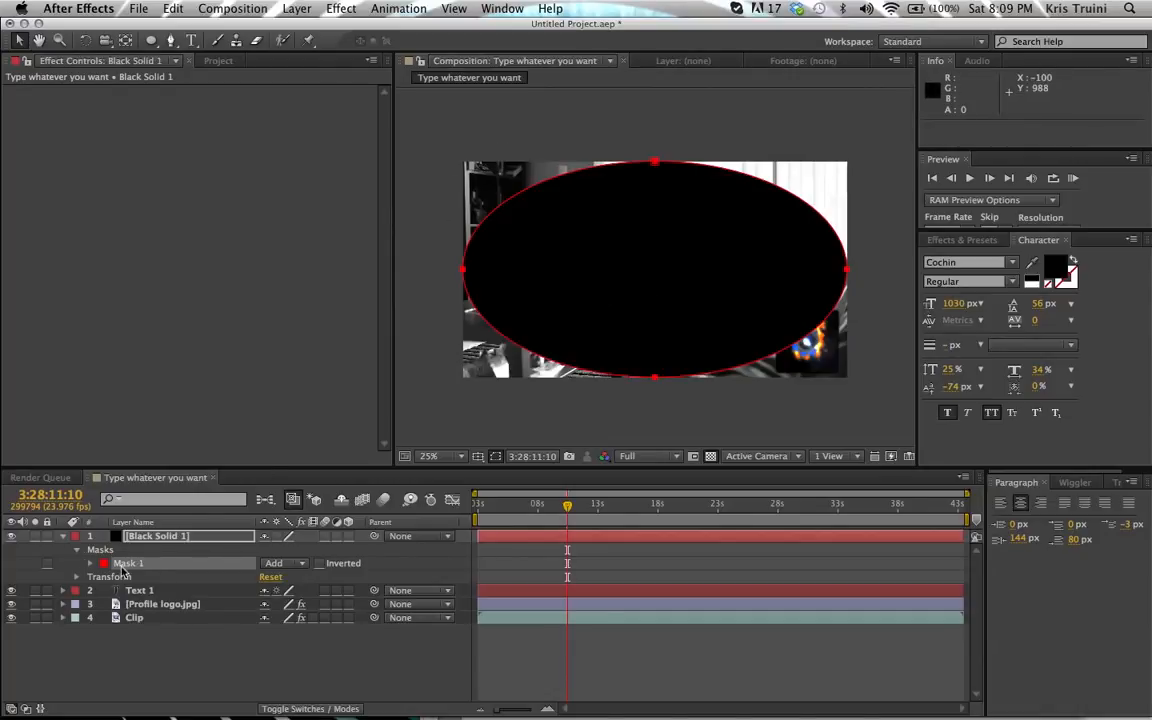
click(300, 567)
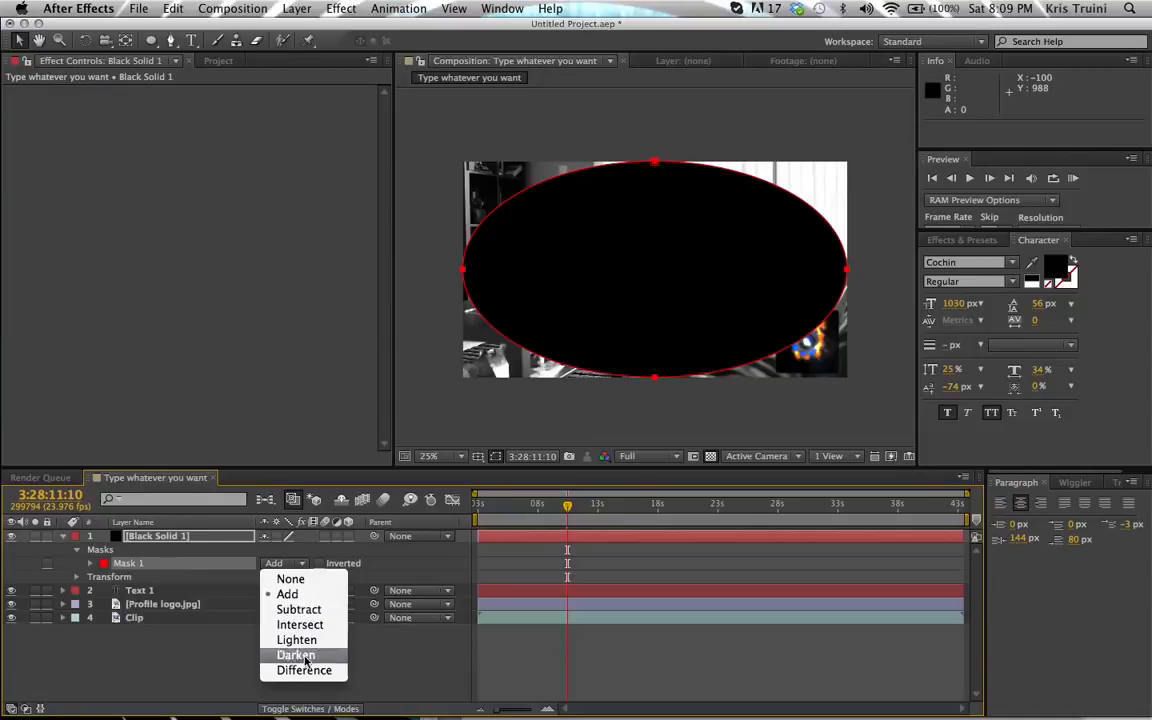
click(299, 609)
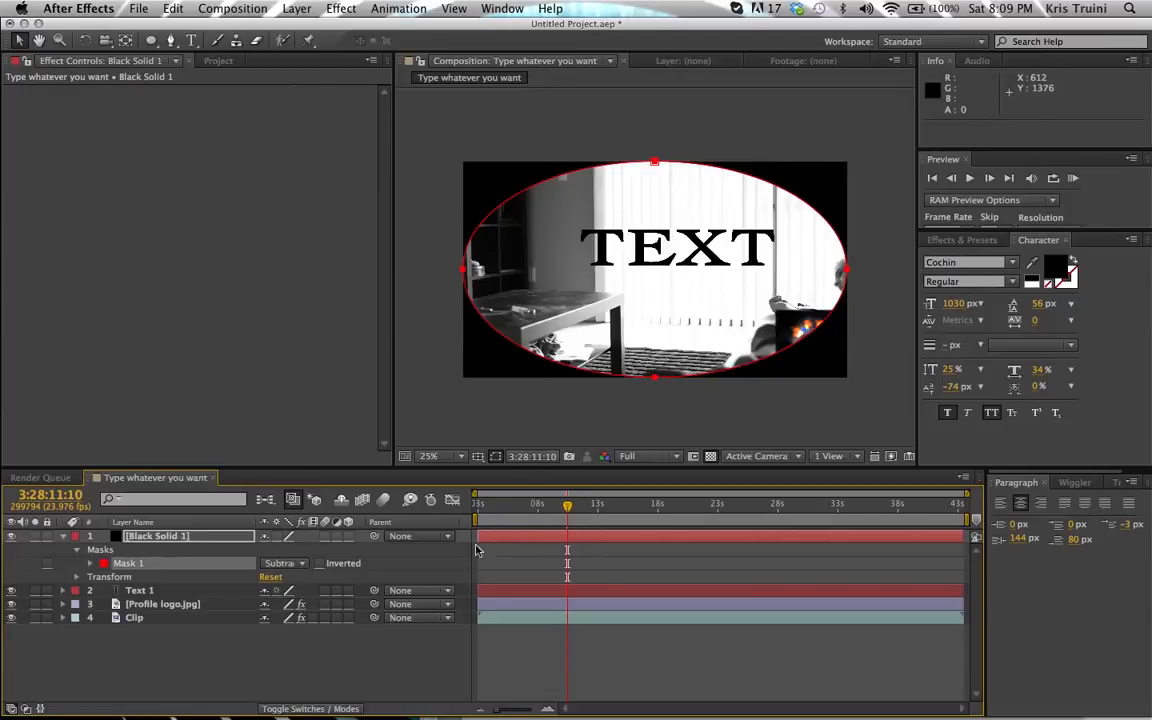
click(527, 572)
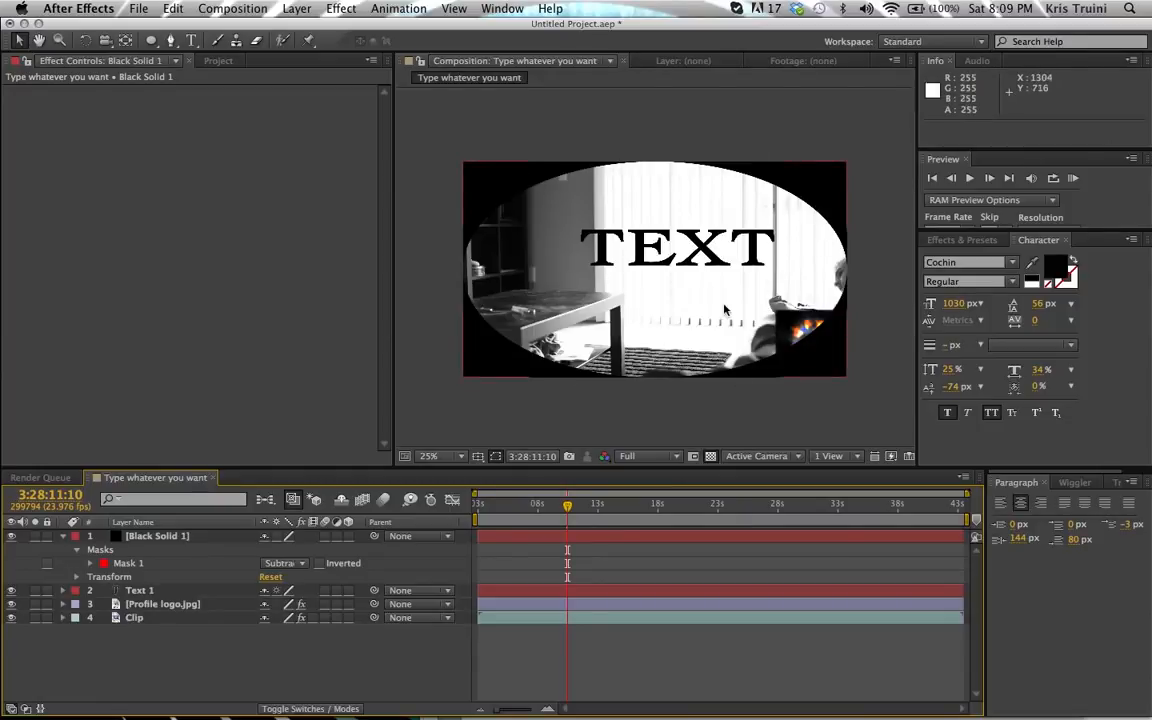
Step: Reveal the Mask Feather of the black solid's elliptical mask and set it to 448 pixels for a soft vignette
click(176, 541)
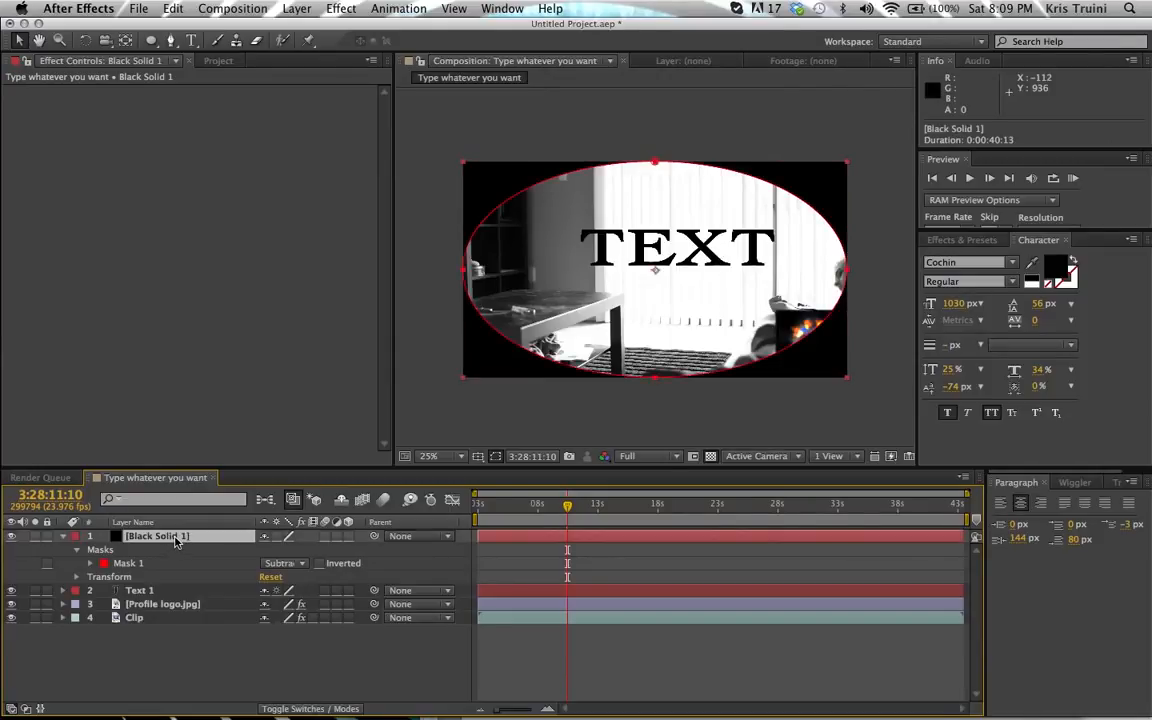
key(f)
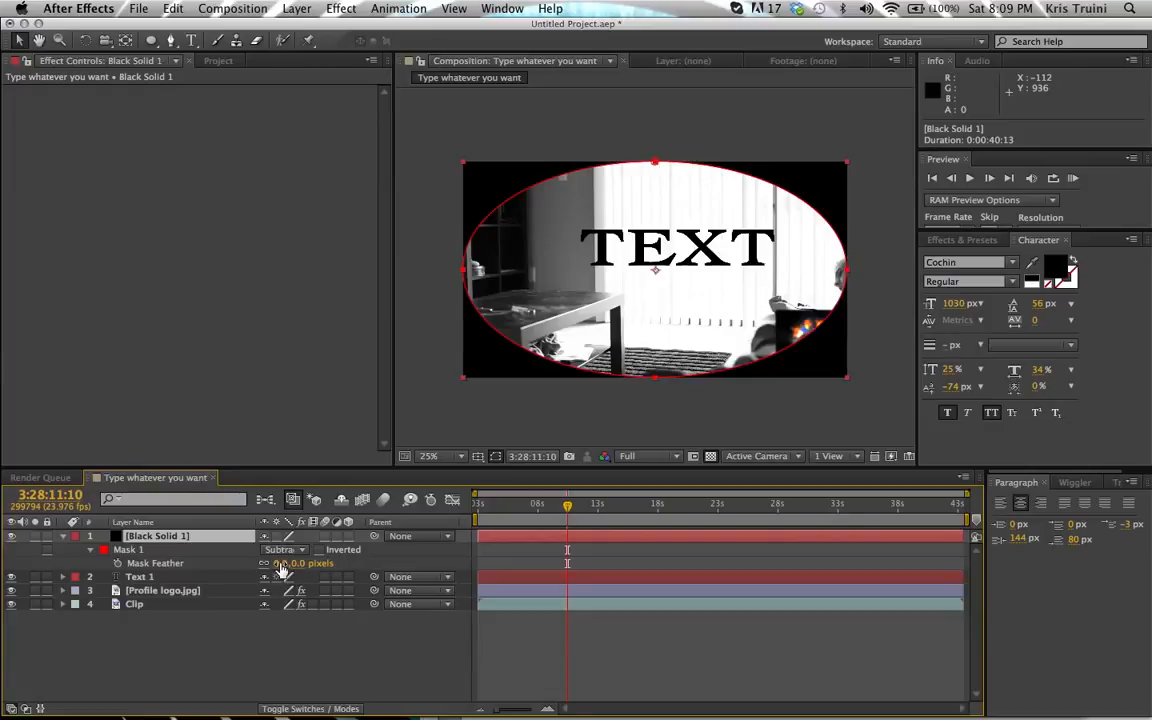
drag(281, 568, 676, 527)
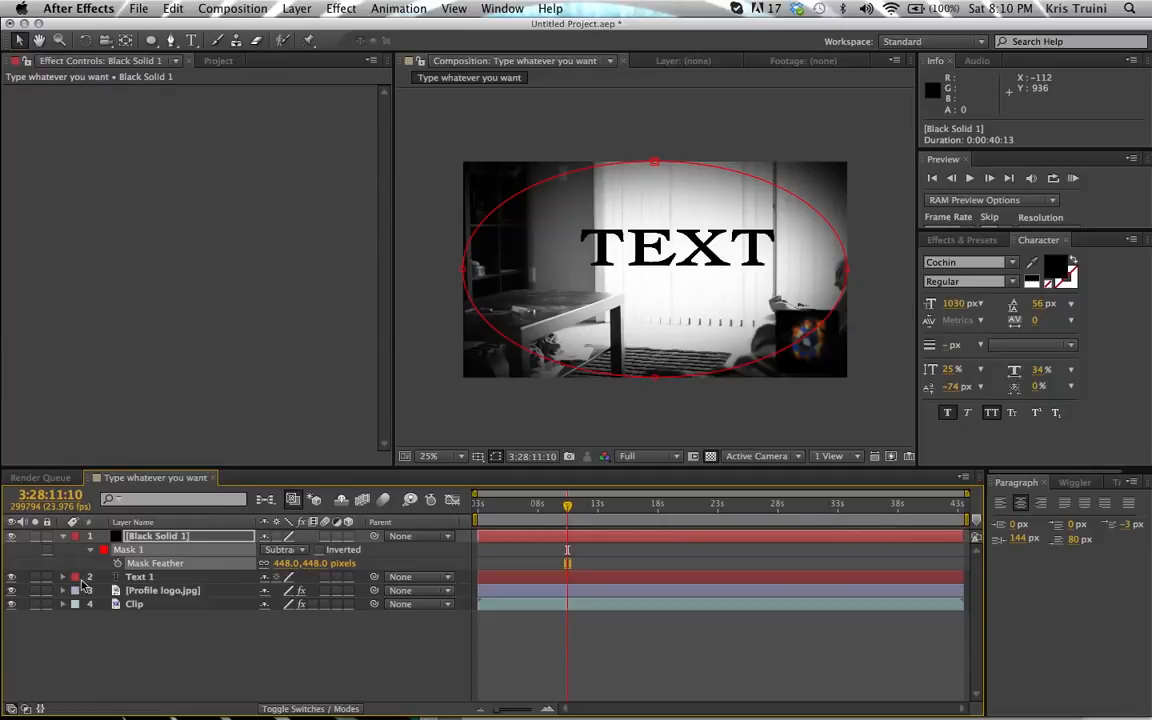
Step: Draw a closed seven-point freeform mask with the Pen tool over the first letters of TEXT on the black solid, and delete it
click(167, 540)
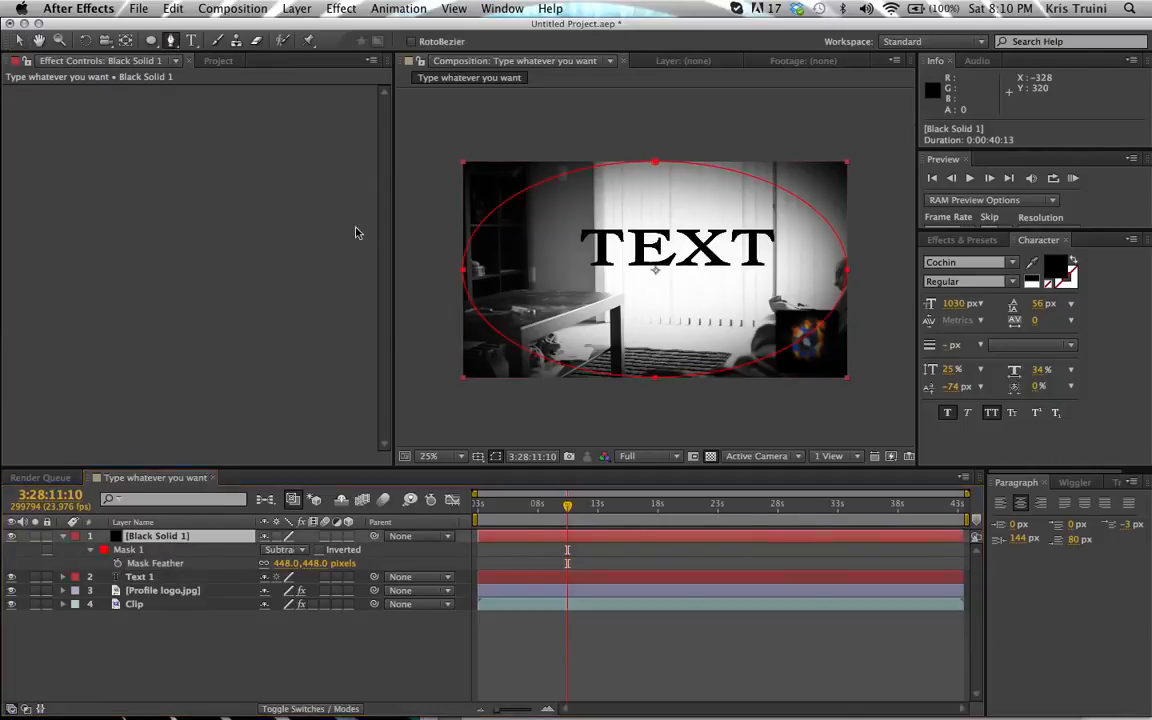
click(170, 42)
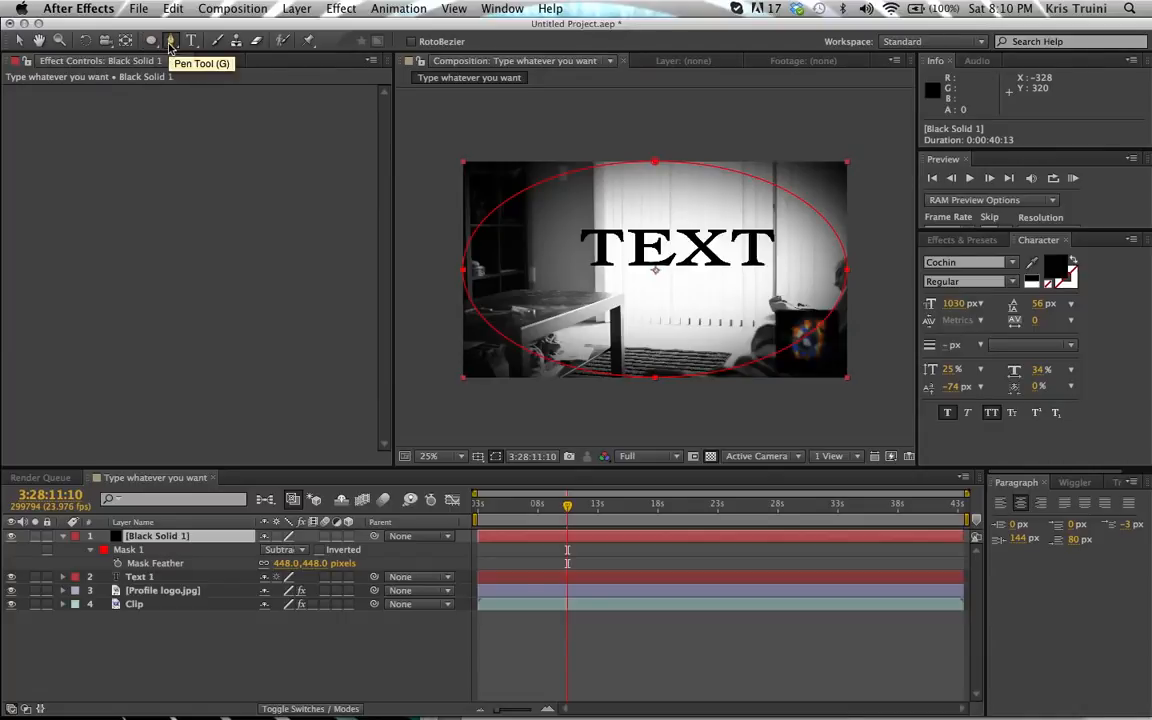
click(581, 250)
click(537, 271)
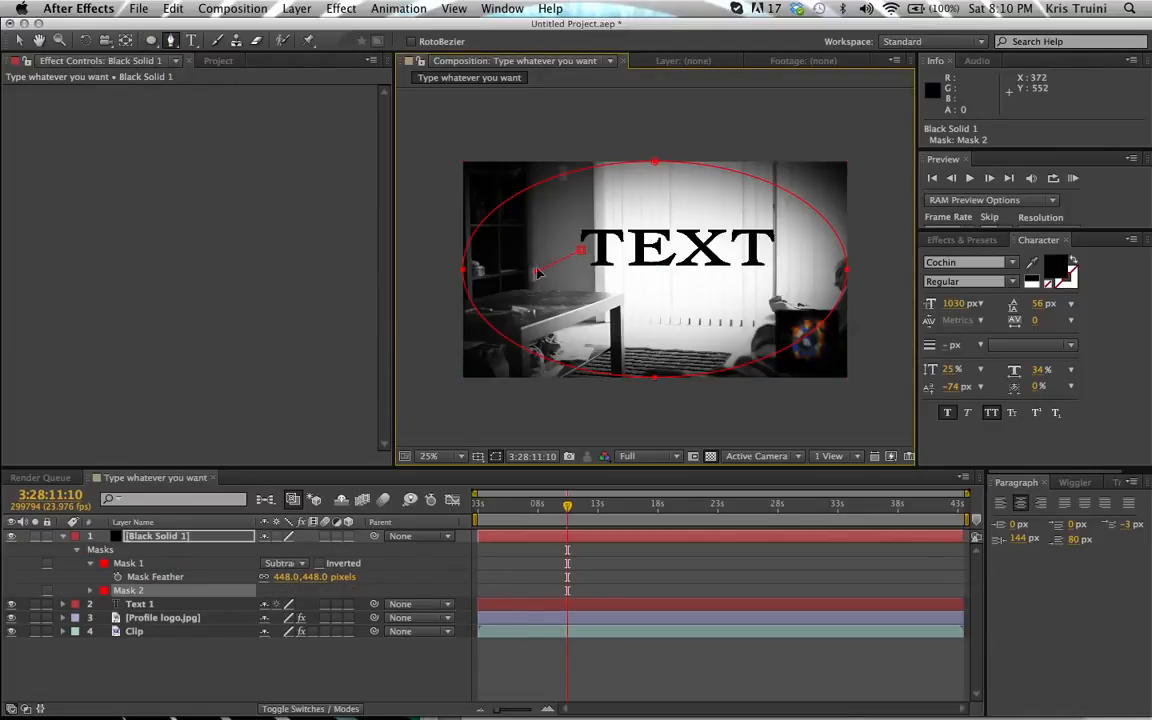
click(538, 224)
click(639, 176)
click(669, 223)
click(658, 296)
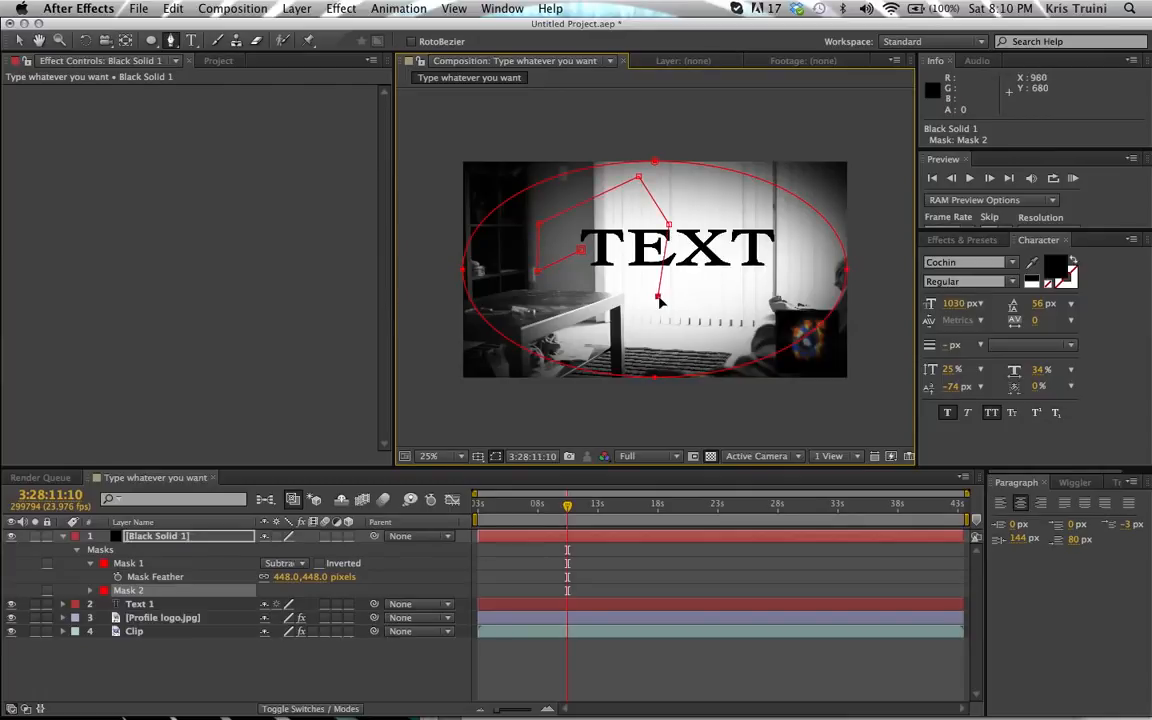
click(629, 275)
click(581, 251)
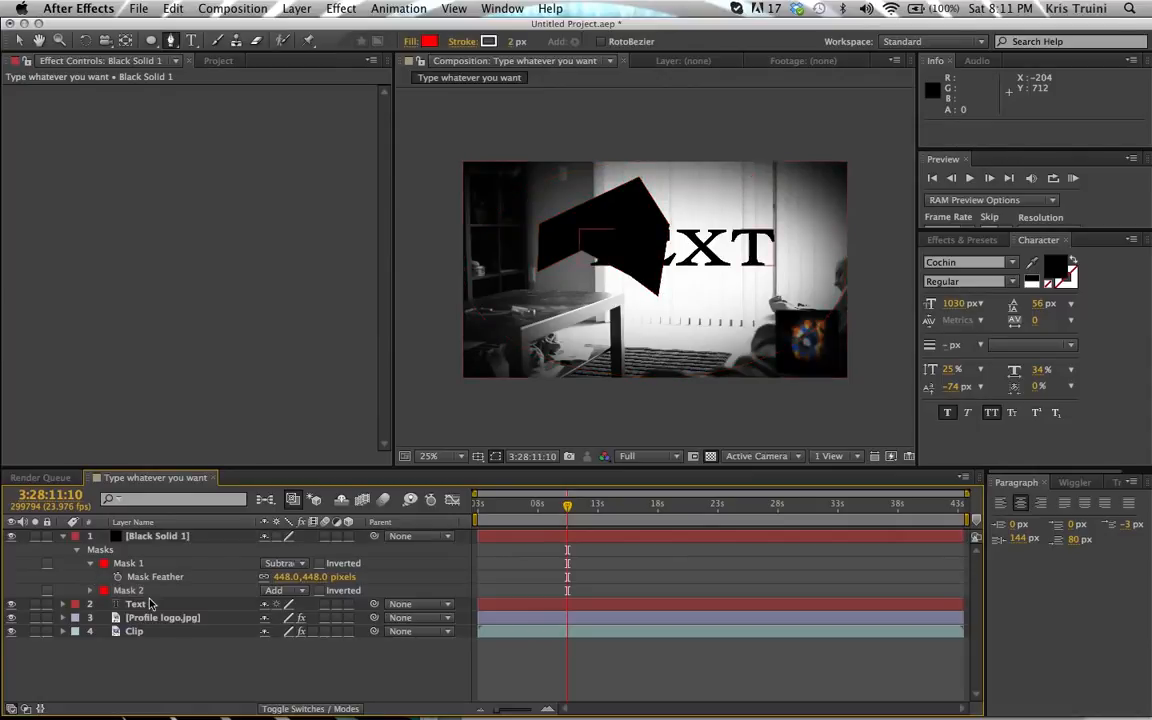
key(Delete)
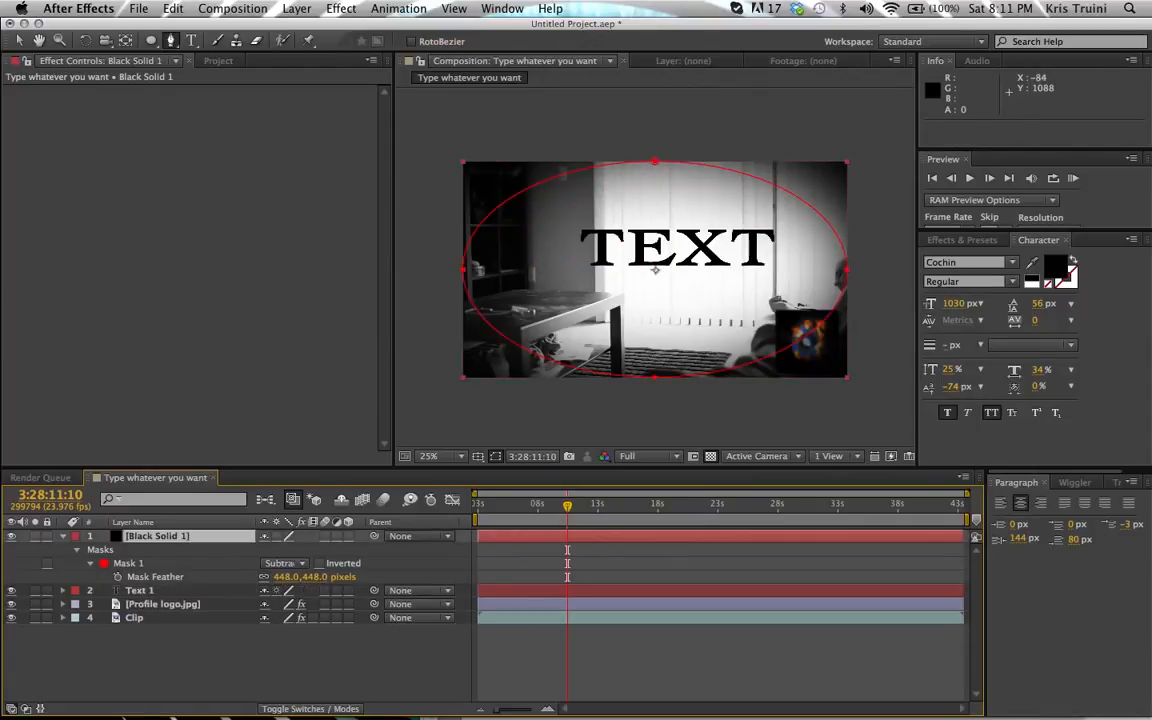
Step: Return to the Selection tool, reveal all mask properties of the black solid, and set a Mask Path keyframe at 3:28:11:10
key(v)
key(m)
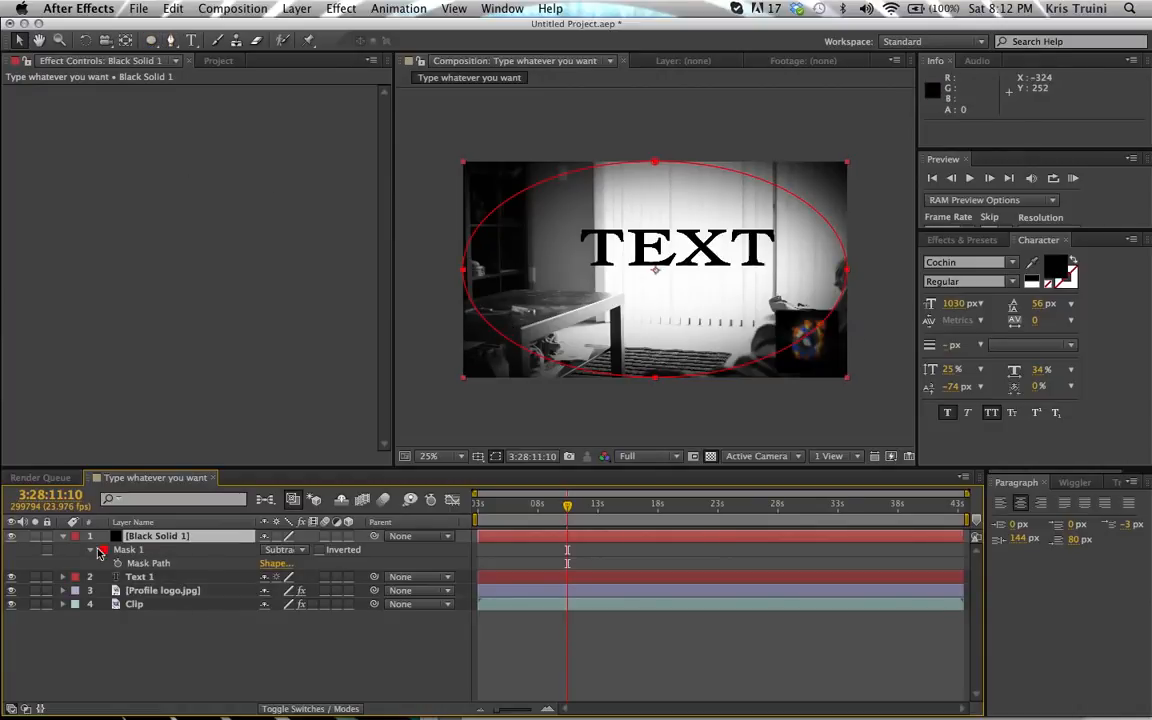
click(63, 538)
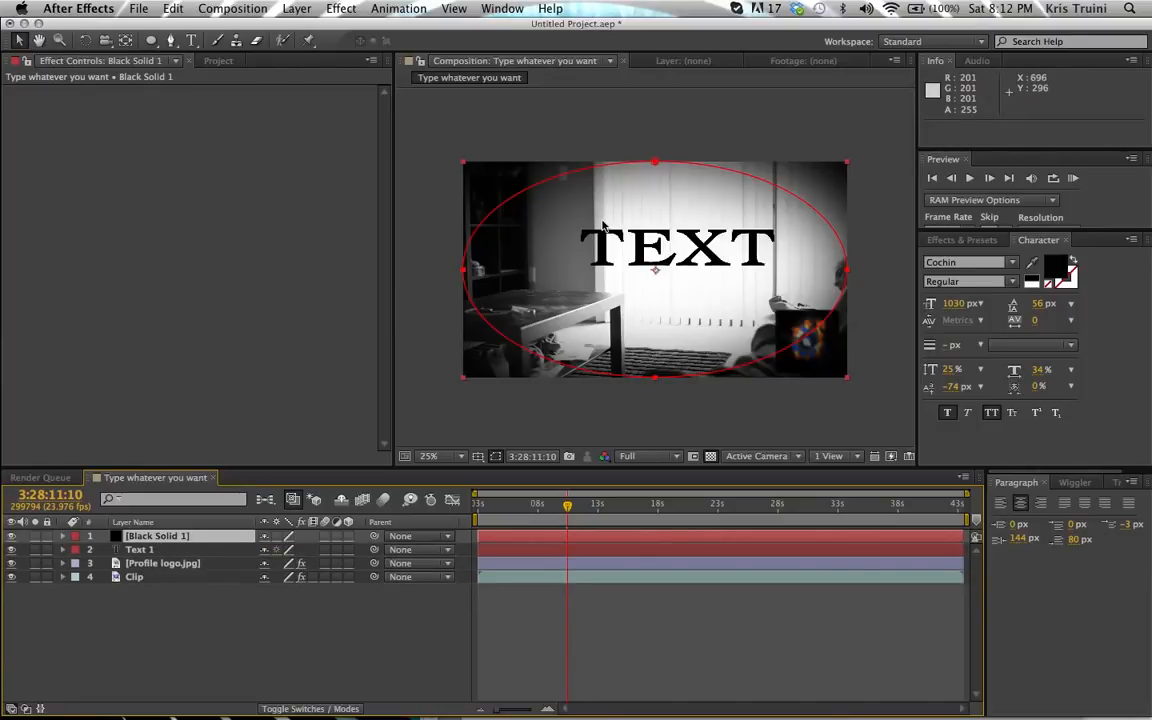
key(m)
key(m)
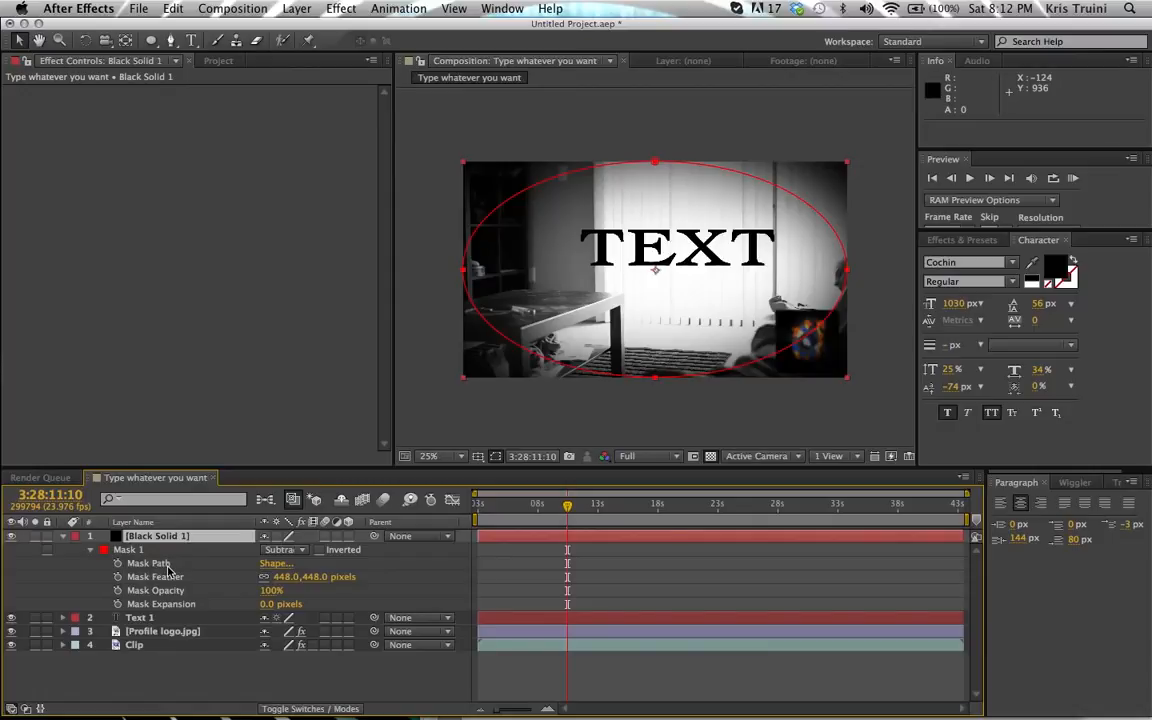
click(118, 564)
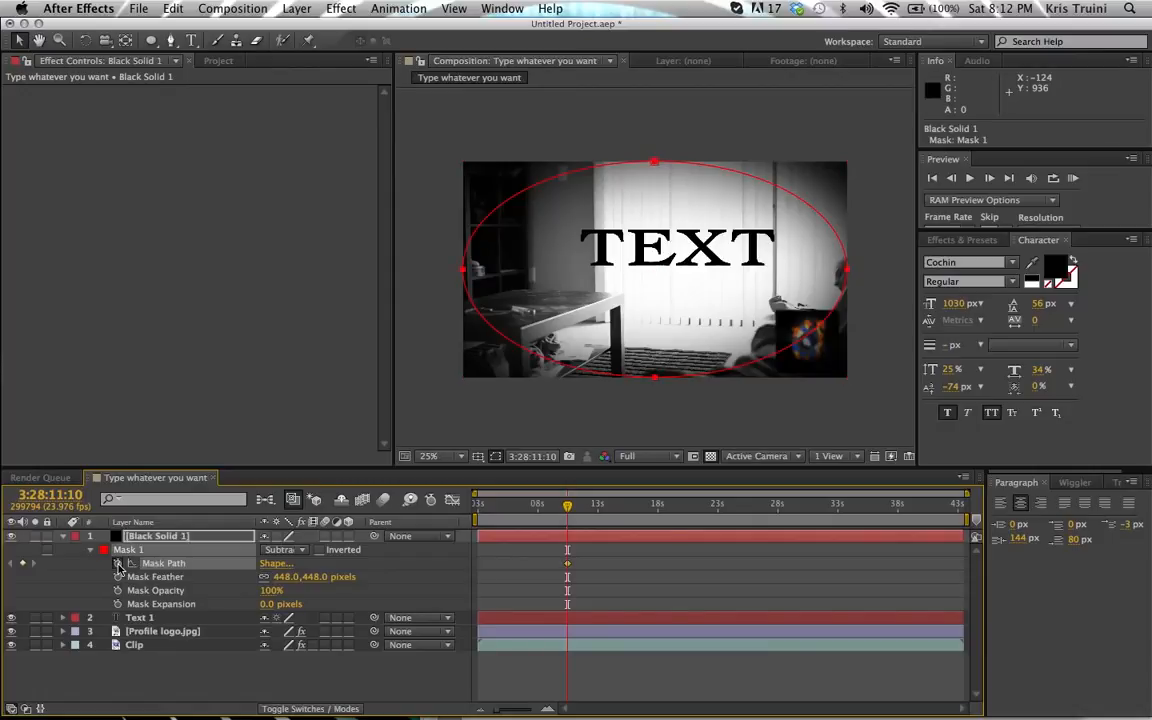
Step: At 3:28:25:07, pull the mask's upper and lower points in close around the word TEXT and scrub through the mask animation
drag(563, 519, 736, 514)
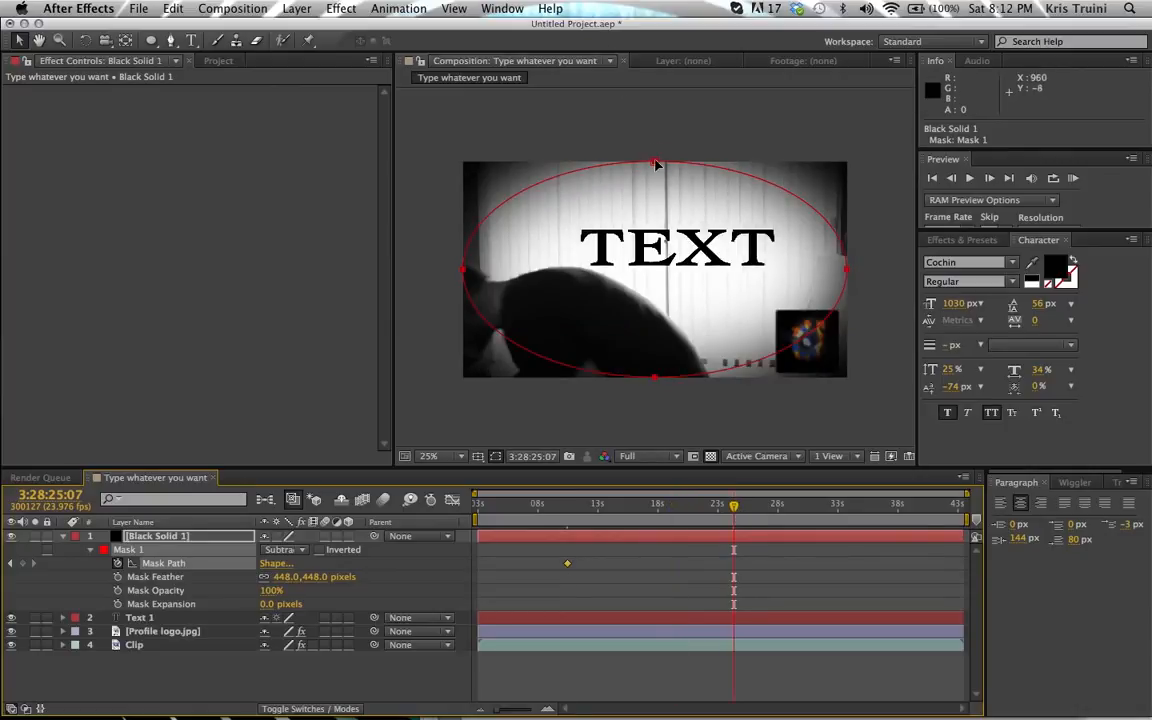
click(691, 136)
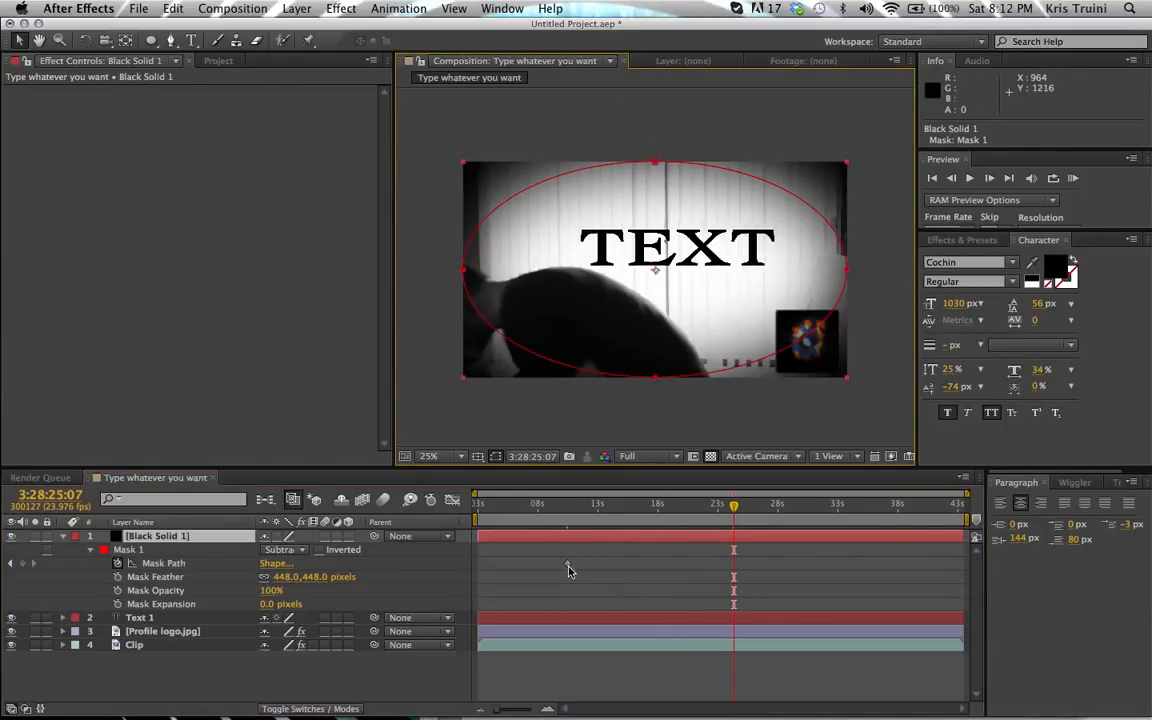
drag(654, 163, 653, 235)
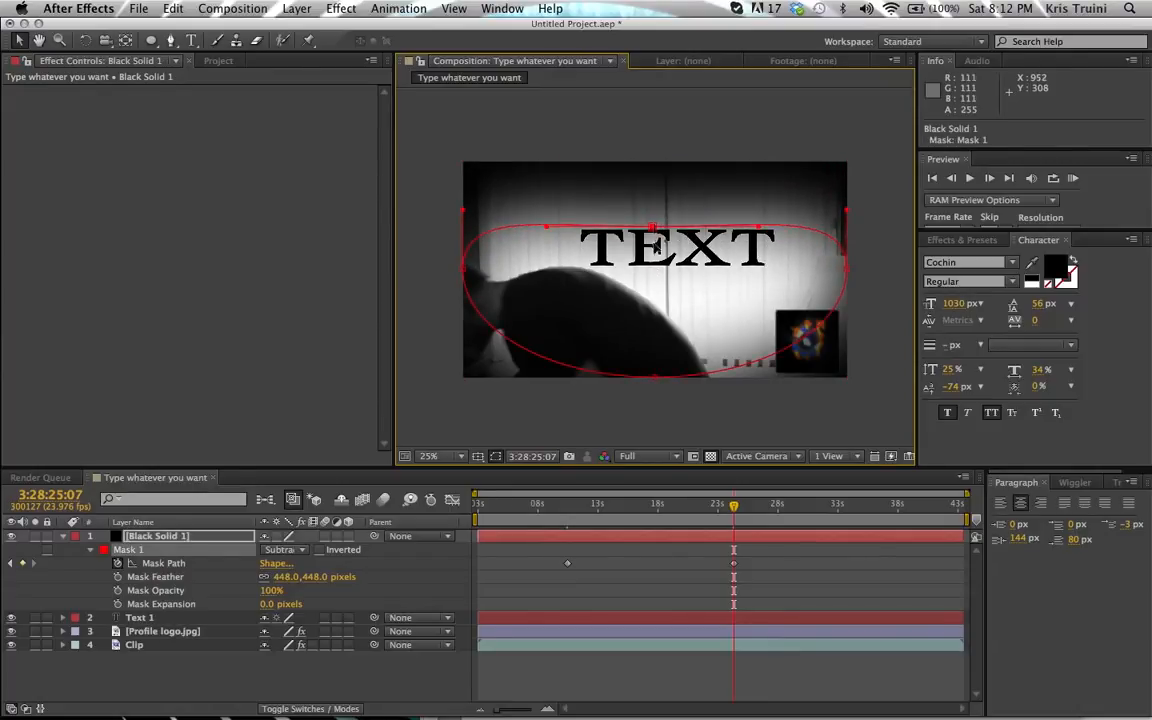
drag(649, 368, 660, 293)
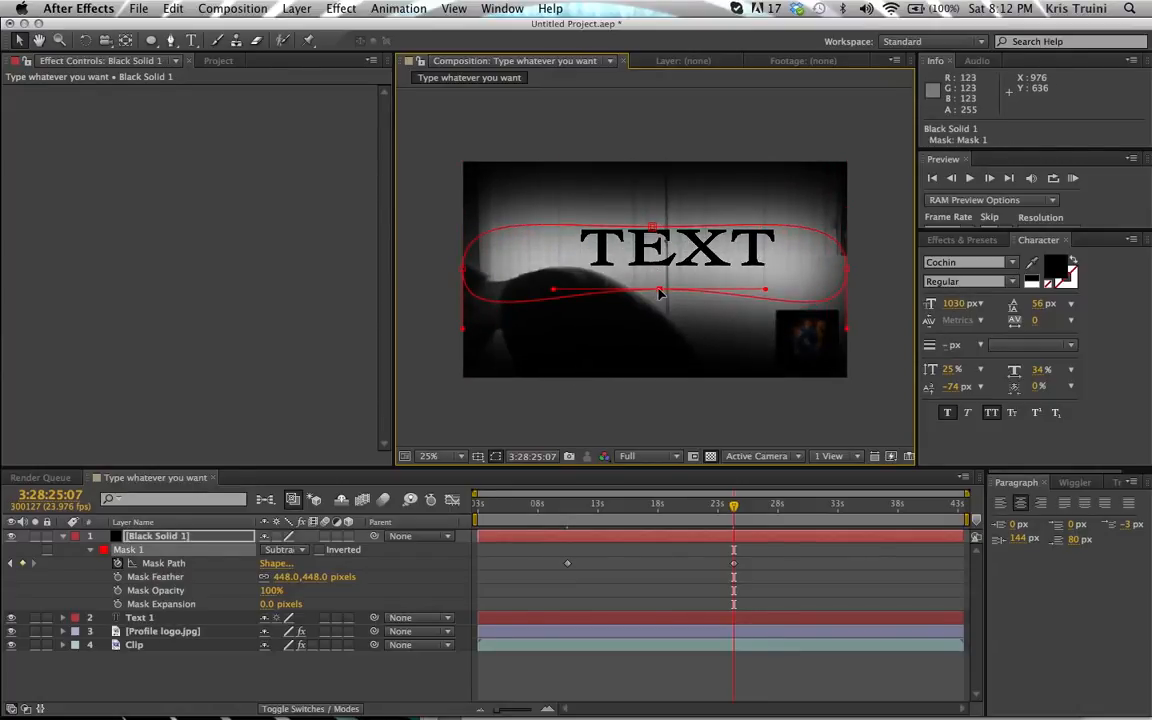
click(568, 518)
drag(569, 525, 726, 508)
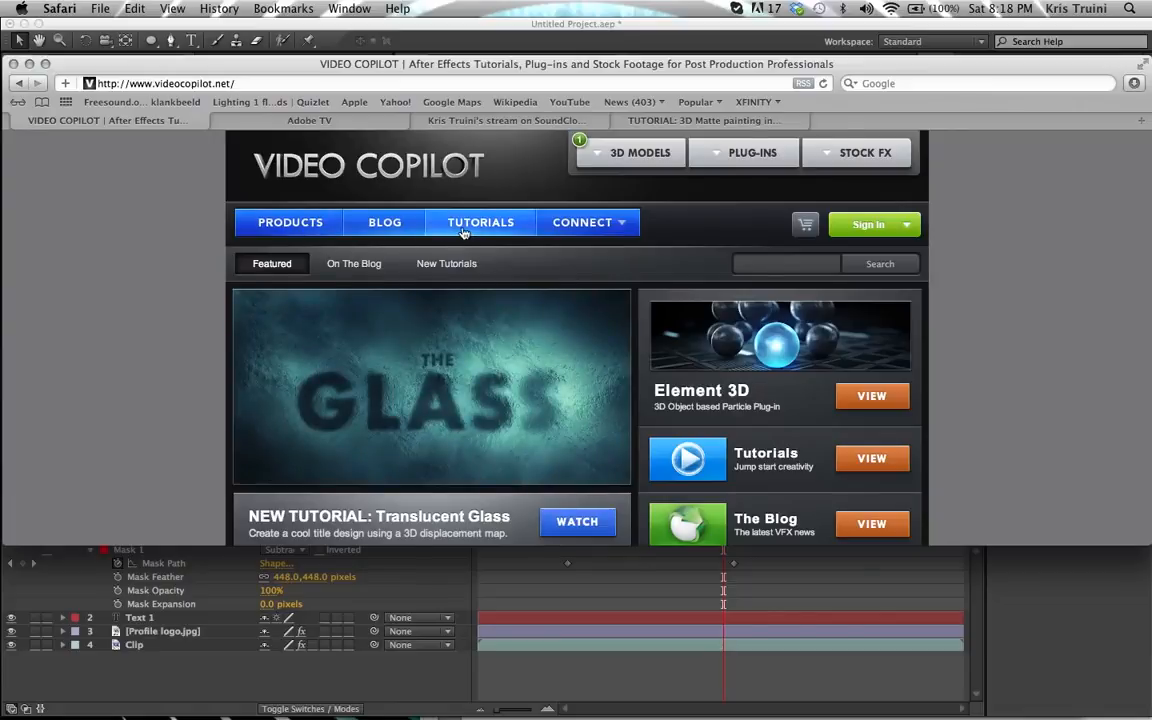
Step: Switch to Safari and open the Tutorials page of the Video Copilot website
click(463, 233)
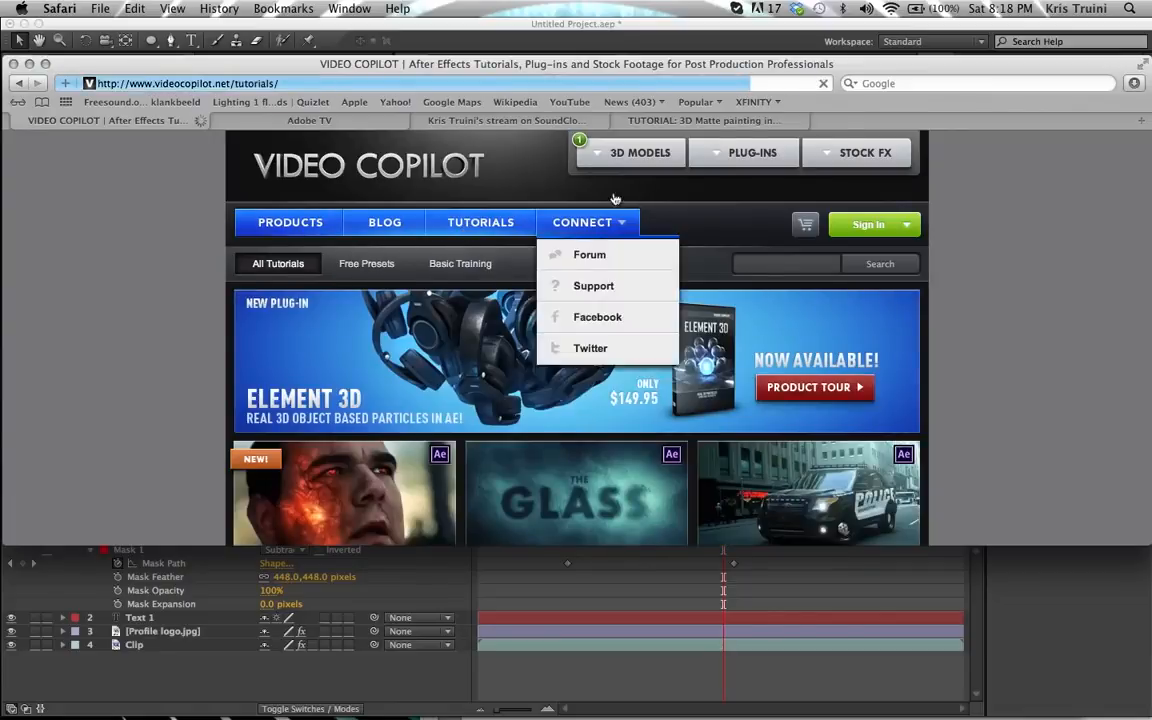
Step: Open Video Copilot's After Effects Basic Training lessons, and look over the already opened Adobe TV home page
click(462, 270)
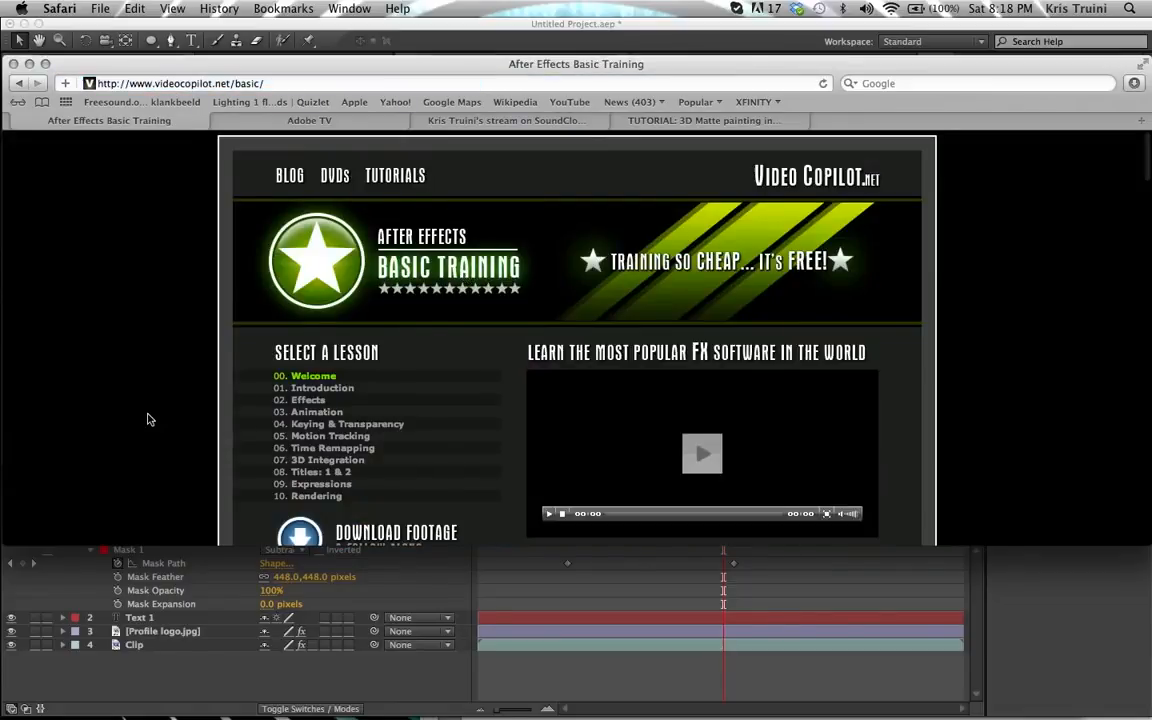
scroll(147, 419, down, 3)
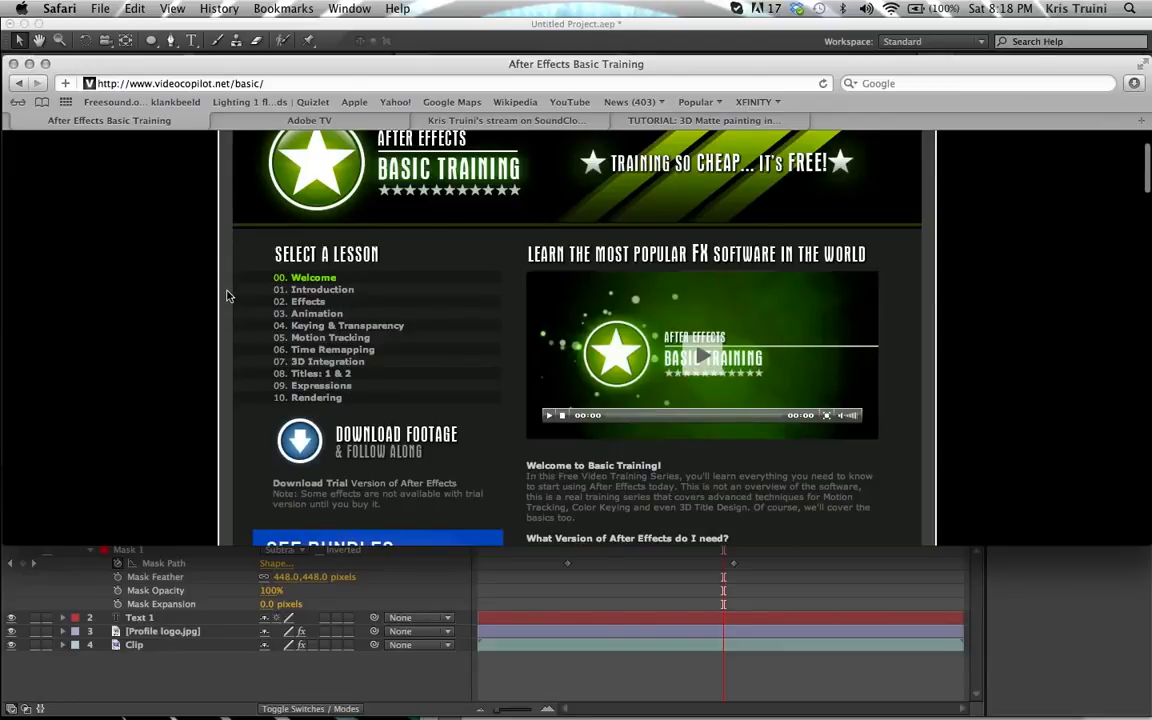
click(310, 120)
scroll(50, 350, down, 10)
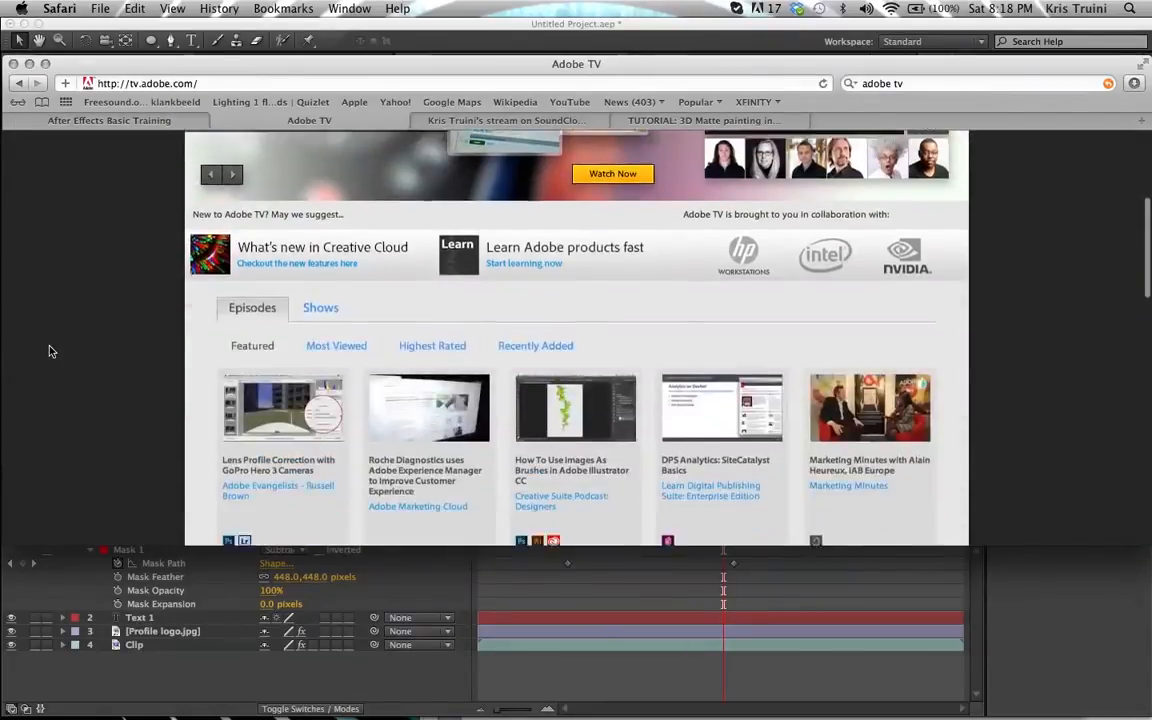
scroll(50, 350, up, 6)
scroll(50, 350, up, 4)
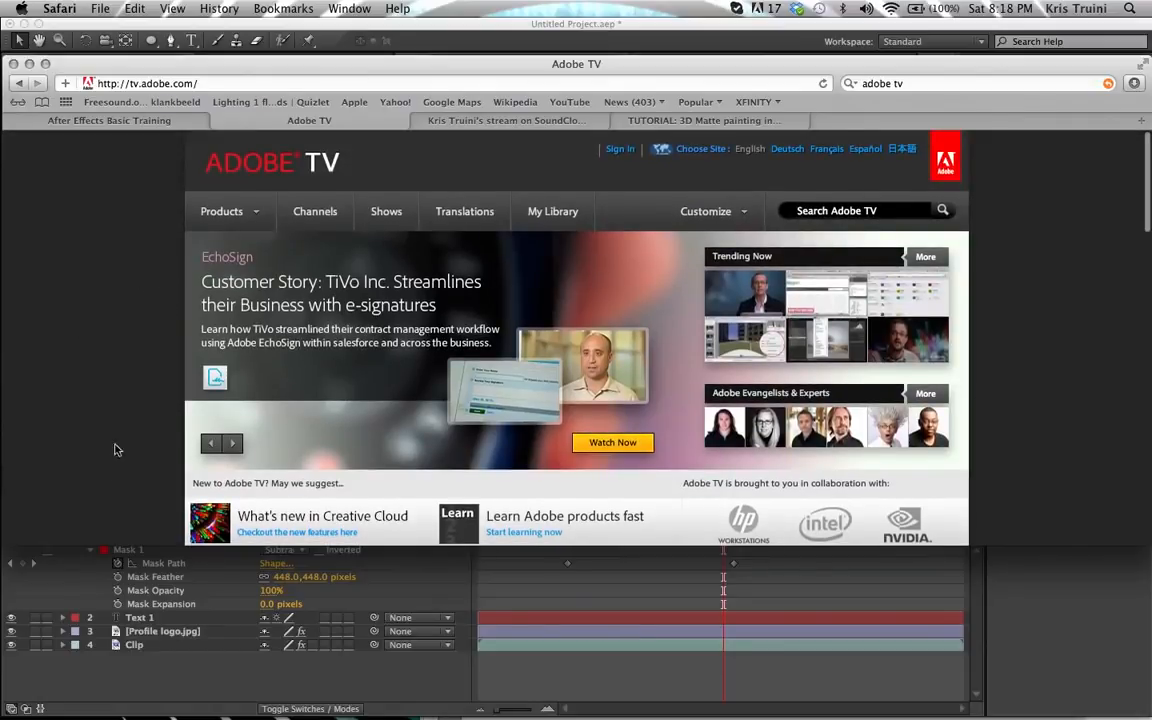
scroll(105, 470, down, 4)
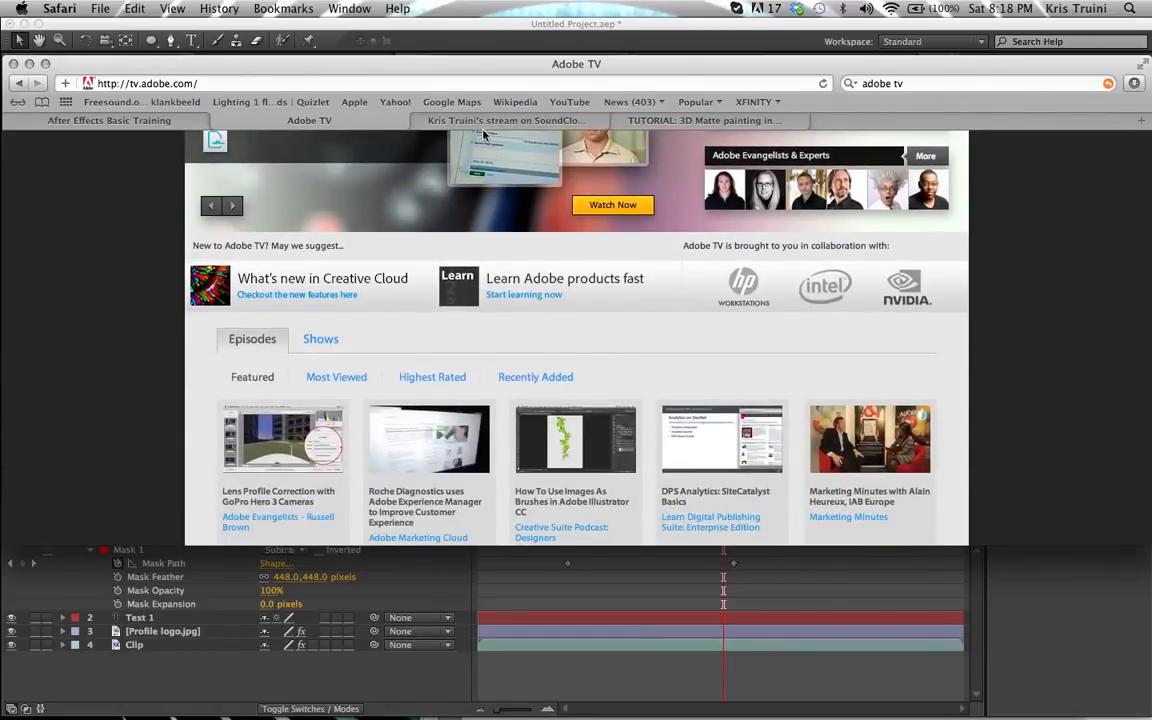
Step: View the SoundCloud stream, and read the comments under the YouTube video TUTORIAL: 3D Matte painting in After Effects (Part 3 of 3)
click(483, 127)
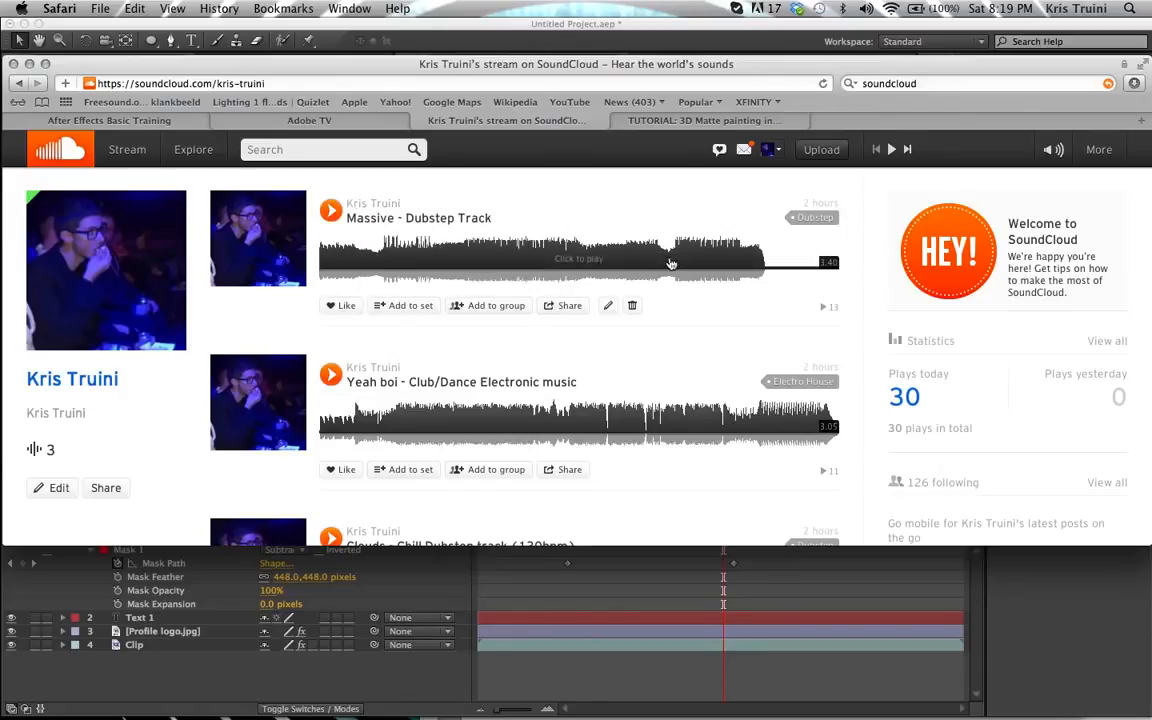
click(684, 122)
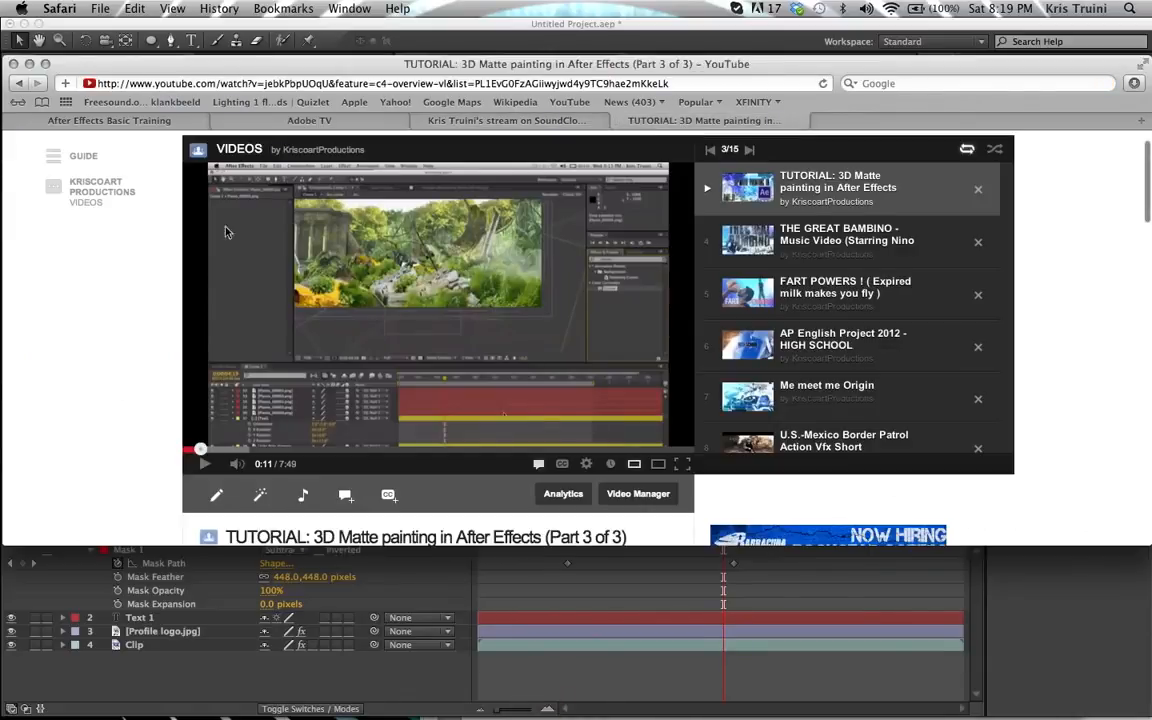
scroll(85, 338, down, 10)
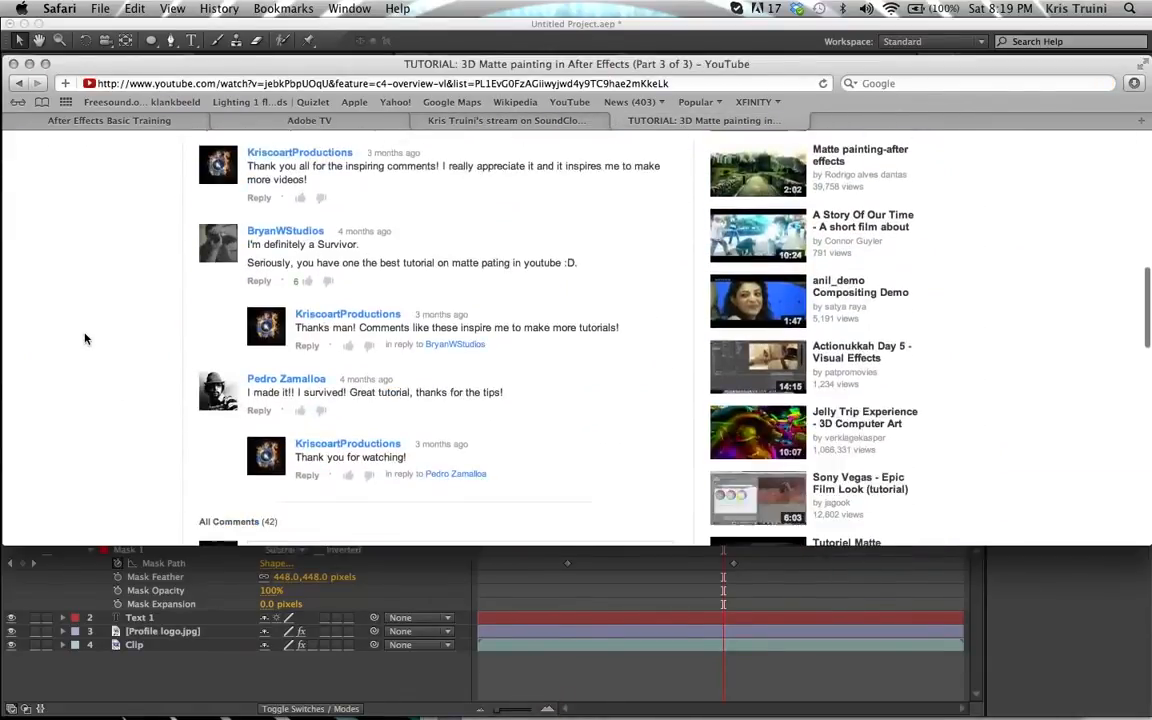
scroll(160, 400, down, 5)
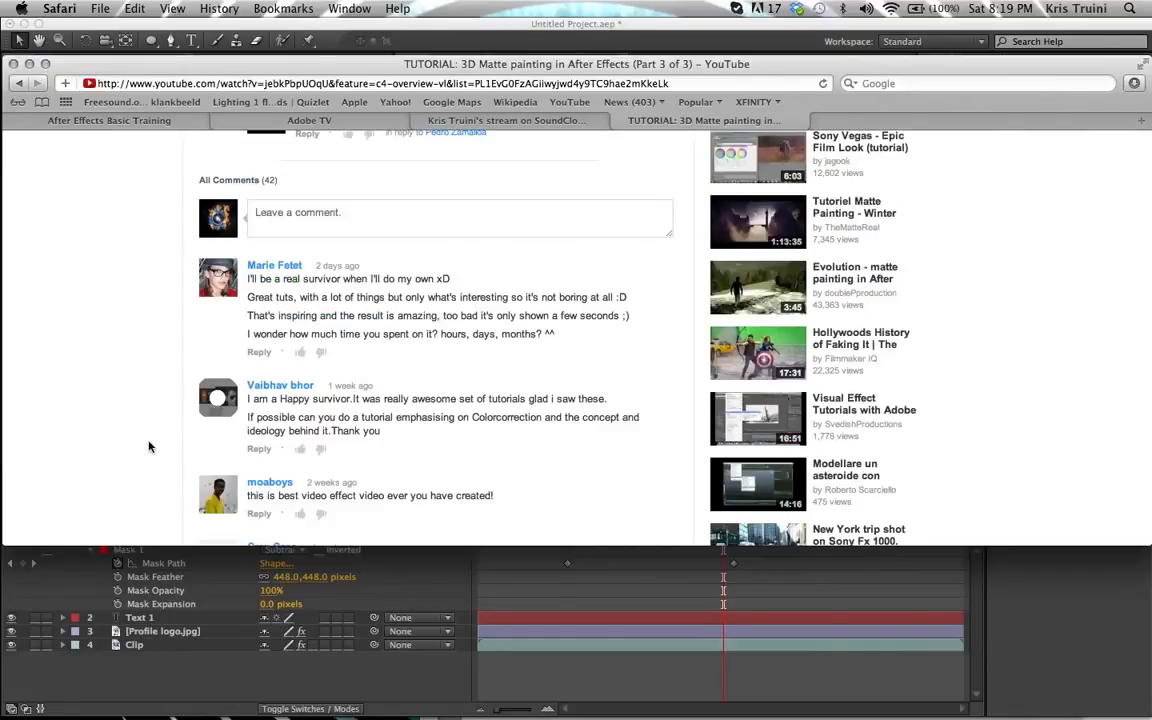
scroll(148, 445, down, 2)
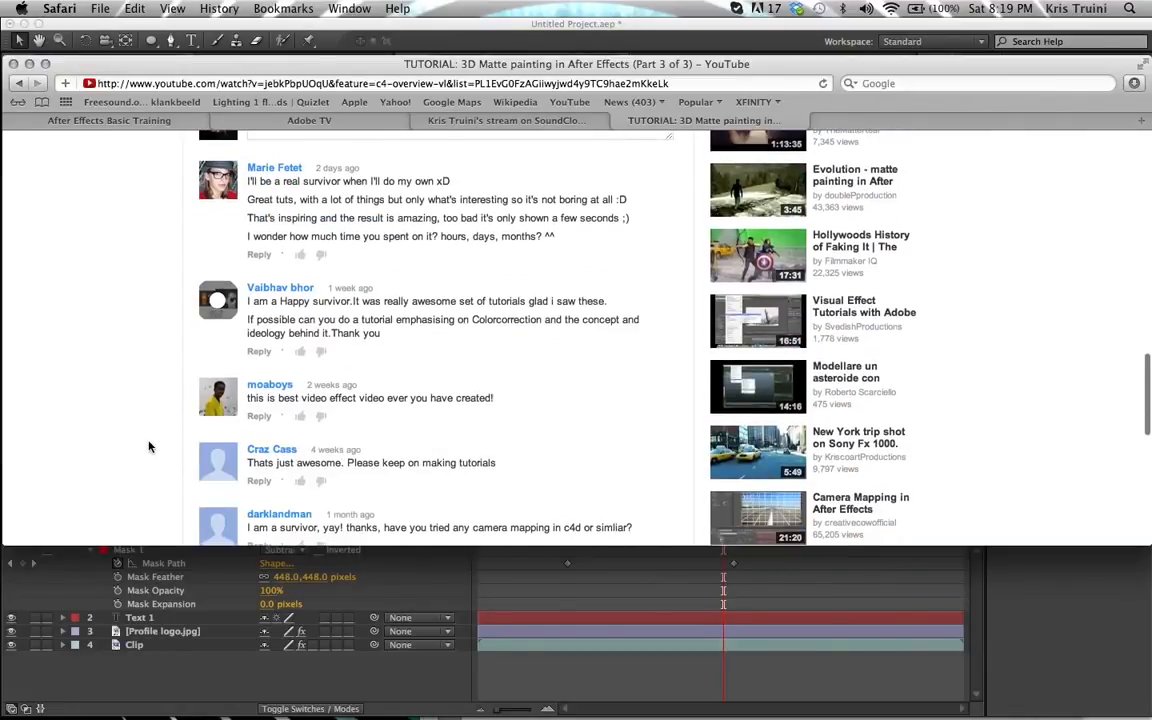
scroll(122, 383, down, 8)
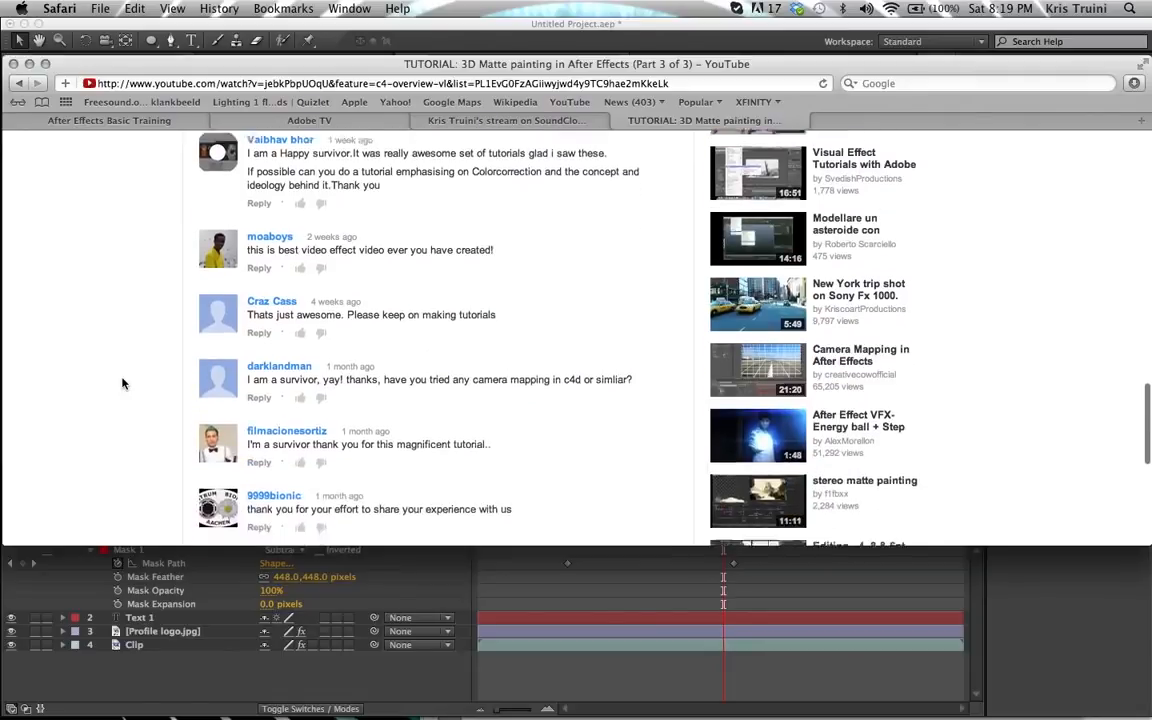
scroll(122, 383, down, 3)
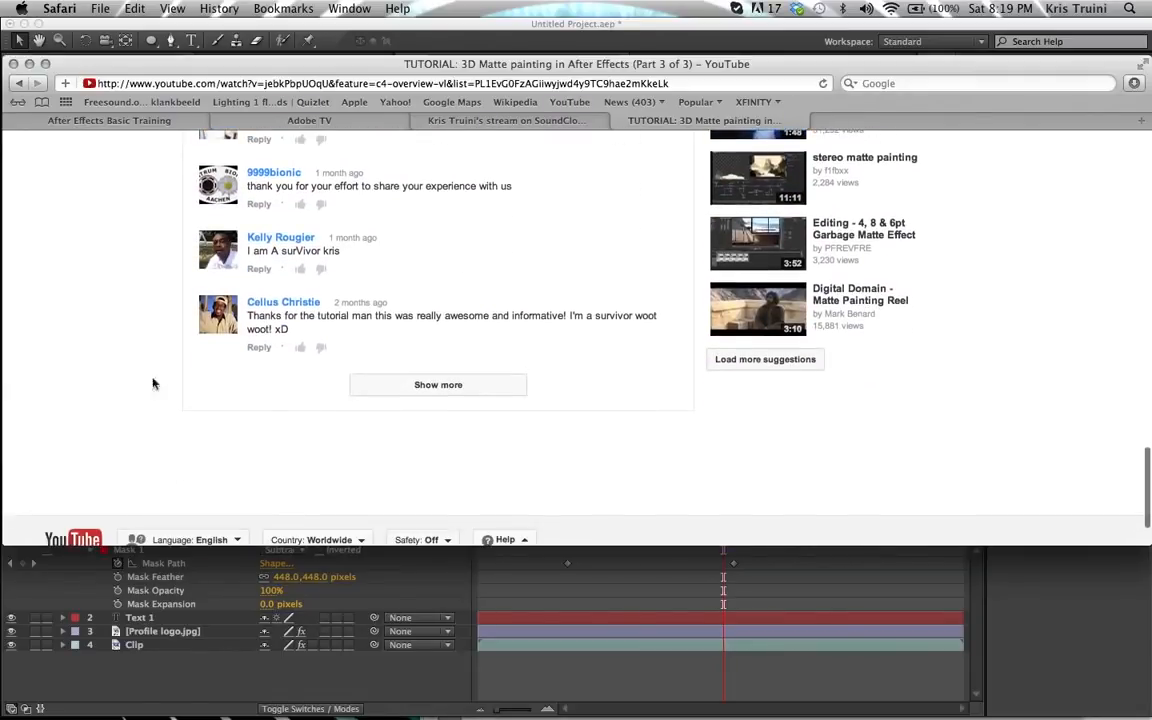
Step: Load two more batches of comments under the 3D Matte painting video and read through them
click(420, 380)
scroll(135, 353, up, 6)
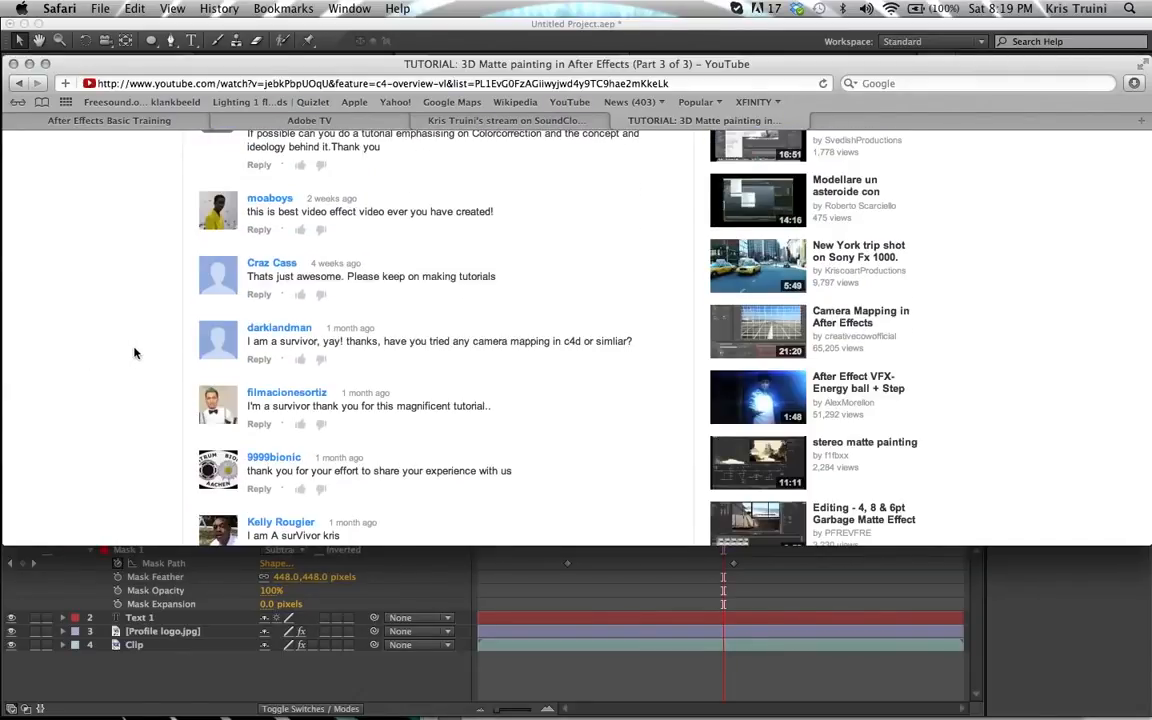
scroll(135, 353, down, 2)
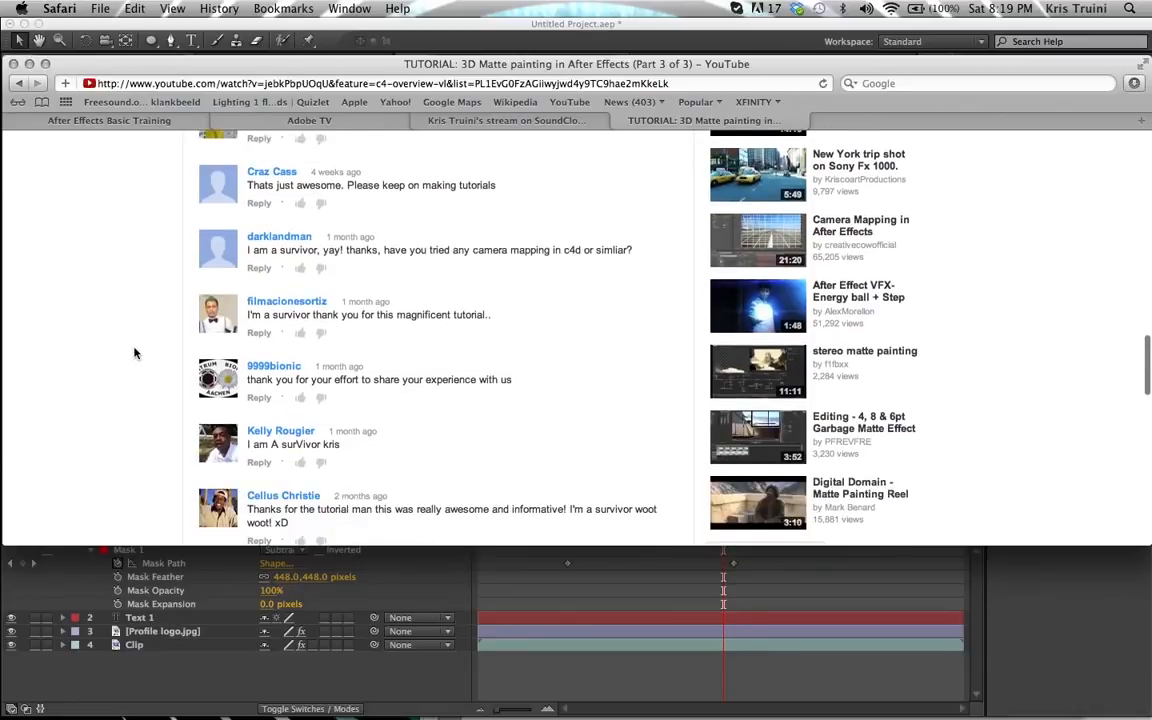
scroll(135, 353, down, 9)
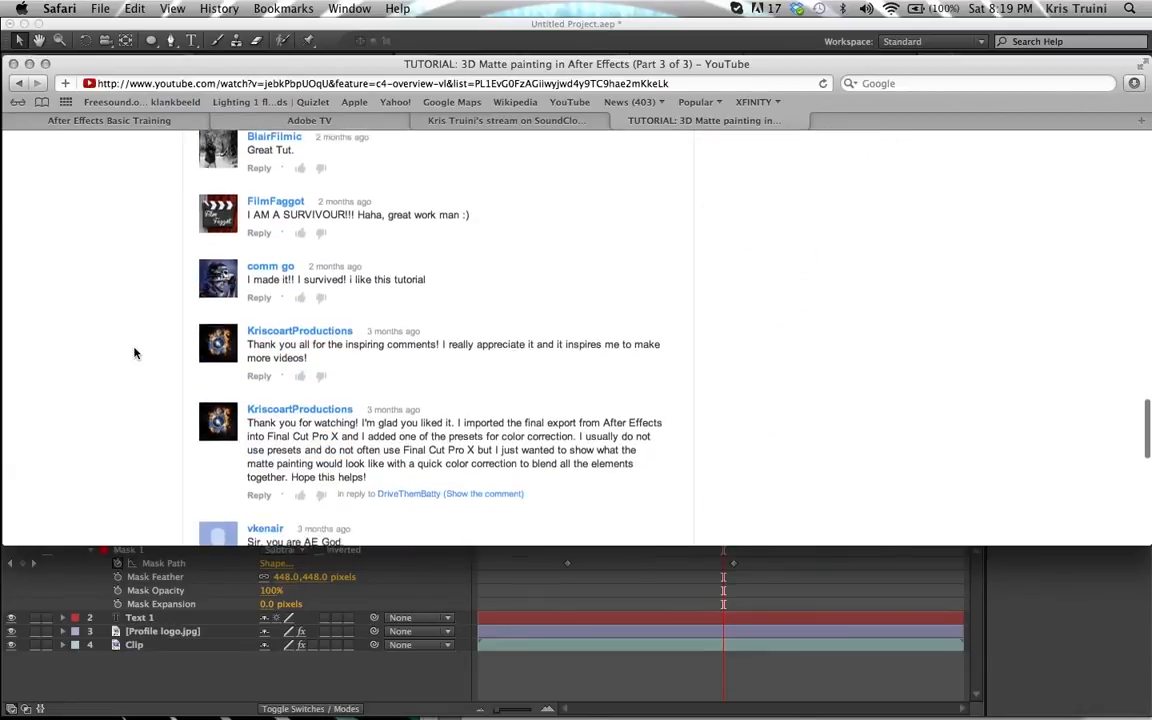
scroll(135, 353, down, 2)
scroll(135, 353, down, 9)
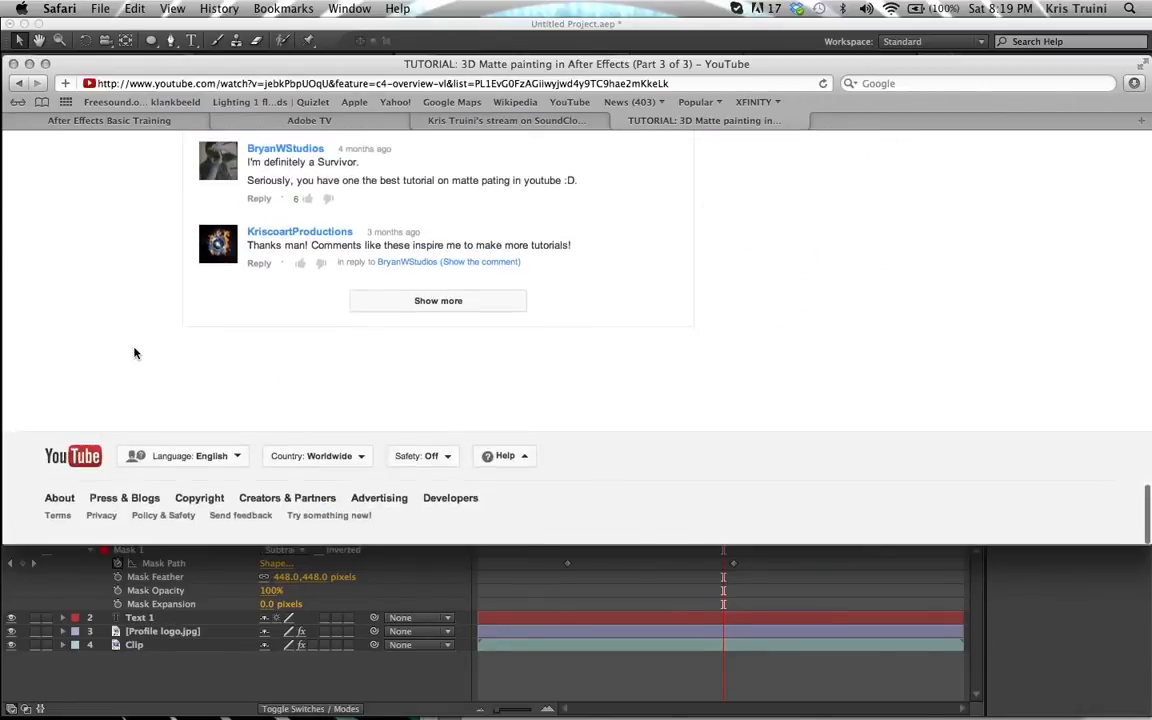
click(450, 305)
scroll(118, 336, down, 4)
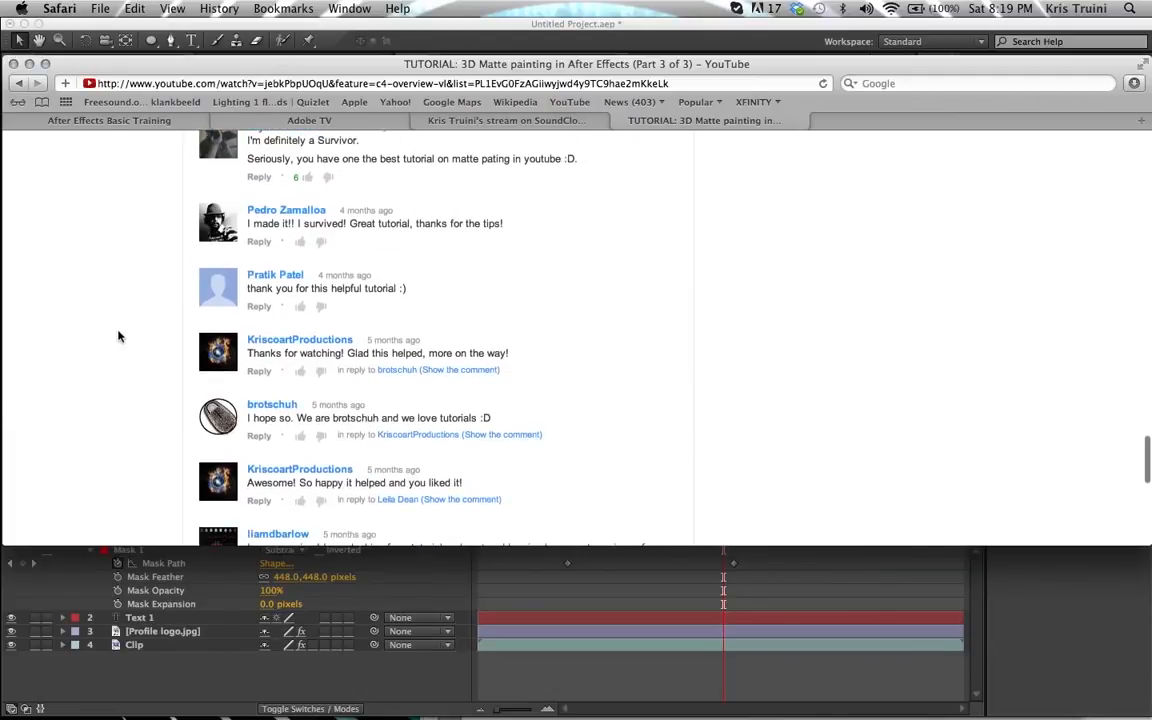
scroll(118, 336, down, 12)
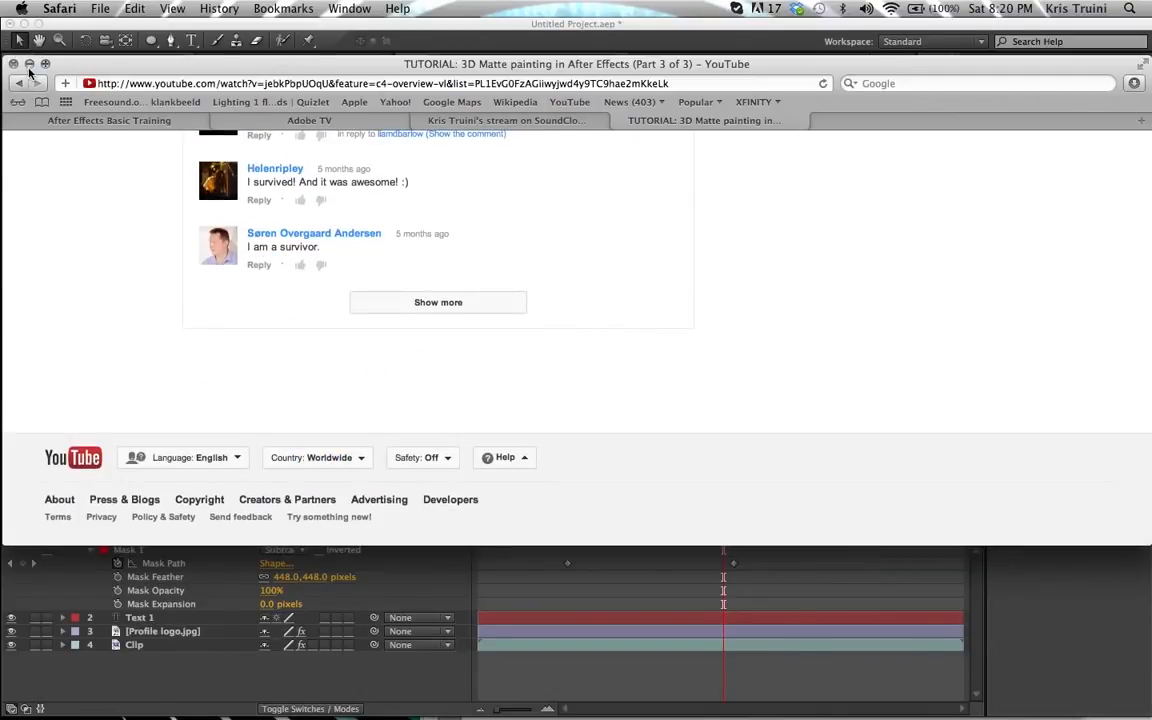
Step: Minimize the Safari window and switch back to the After Effects project
click(29, 64)
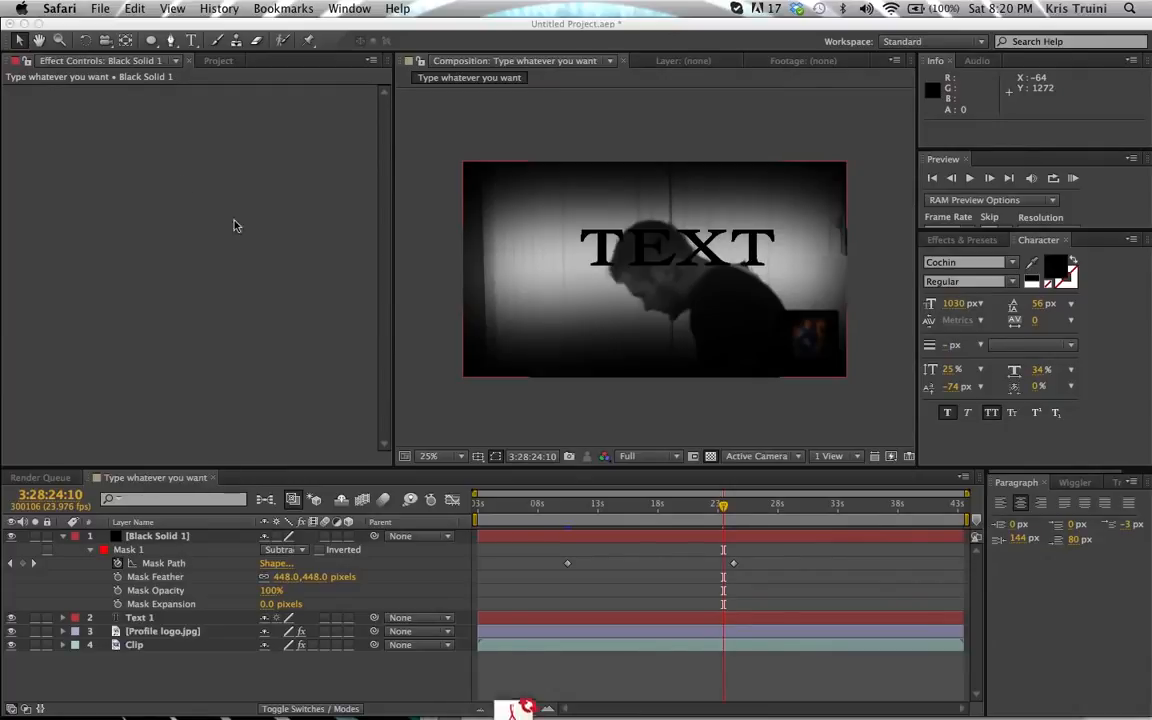
click(158, 163)
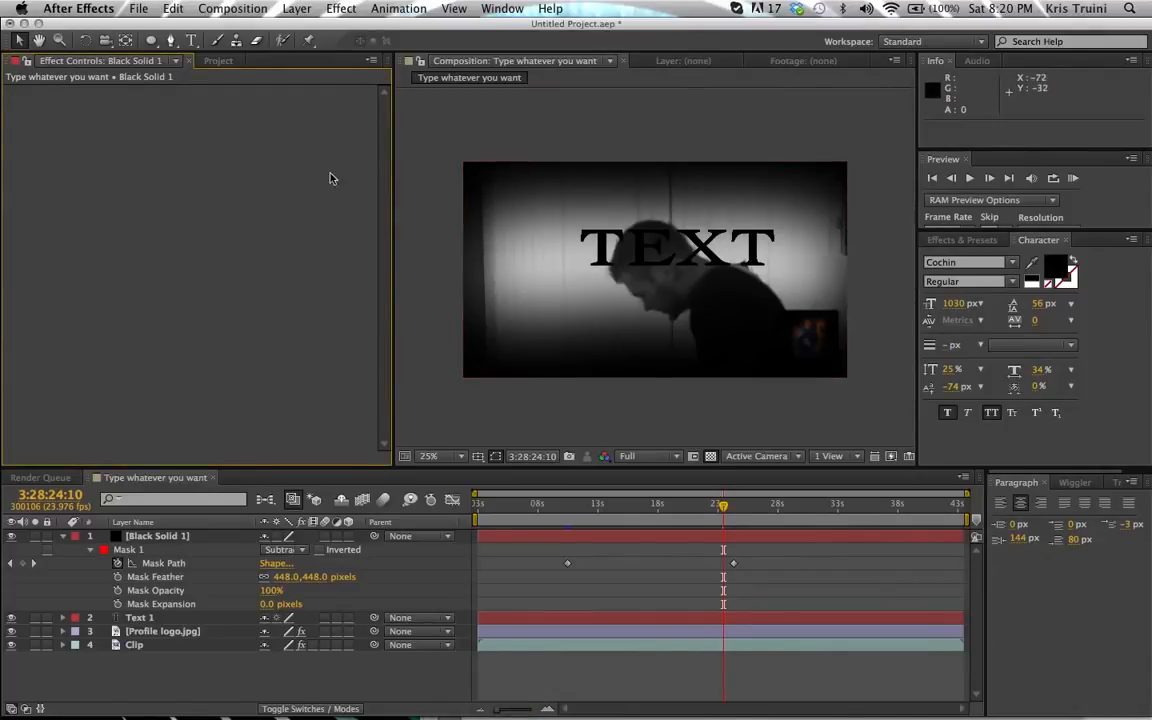